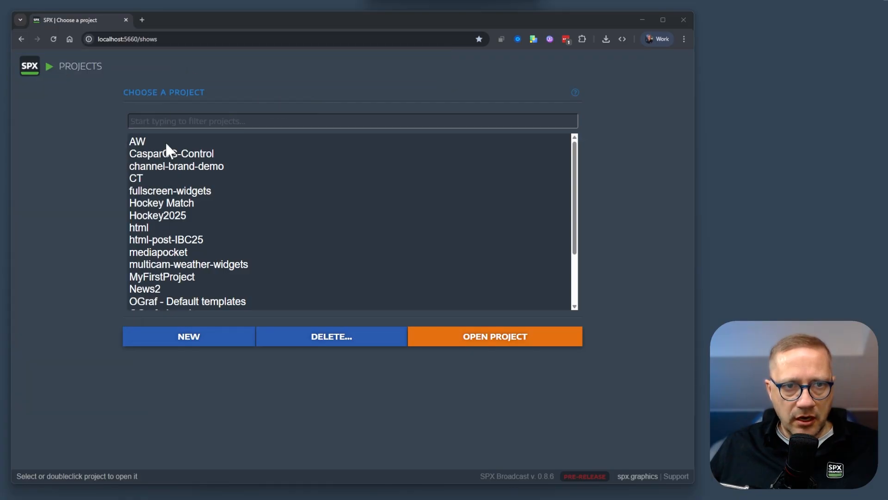
scroll(171, 149, "down", 2)
scroll(171, 149, "up", 2)
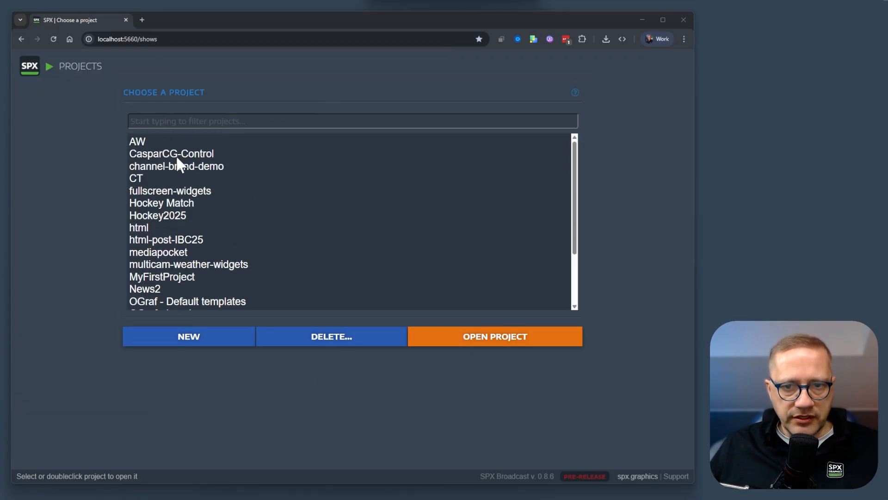
scroll(228, 170, "down", 1)
scroll(231, 177, "up", 1)
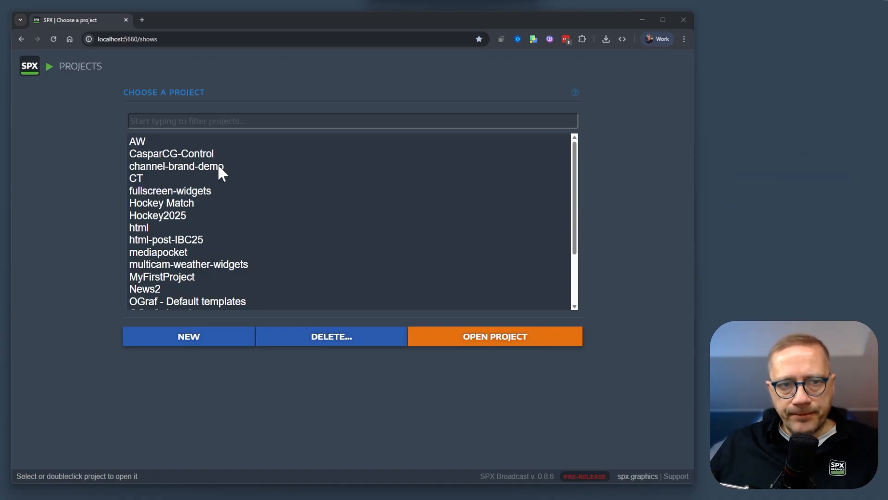
Step: Create a new project named DEMO in the SPX Template format
left_click(199, 339)
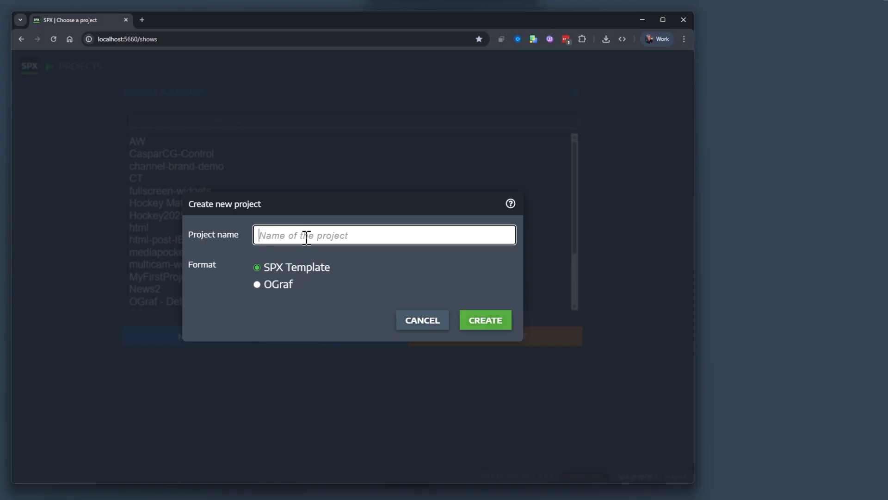
type("DEMO")
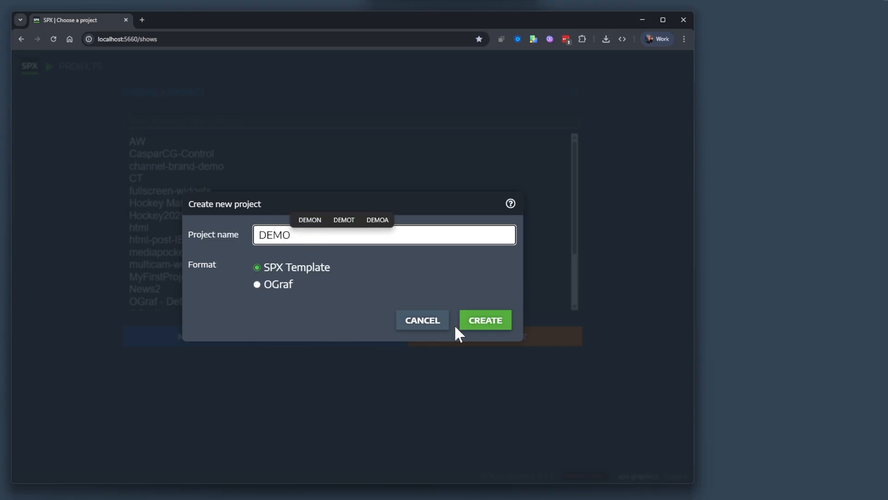
left_click(474, 321)
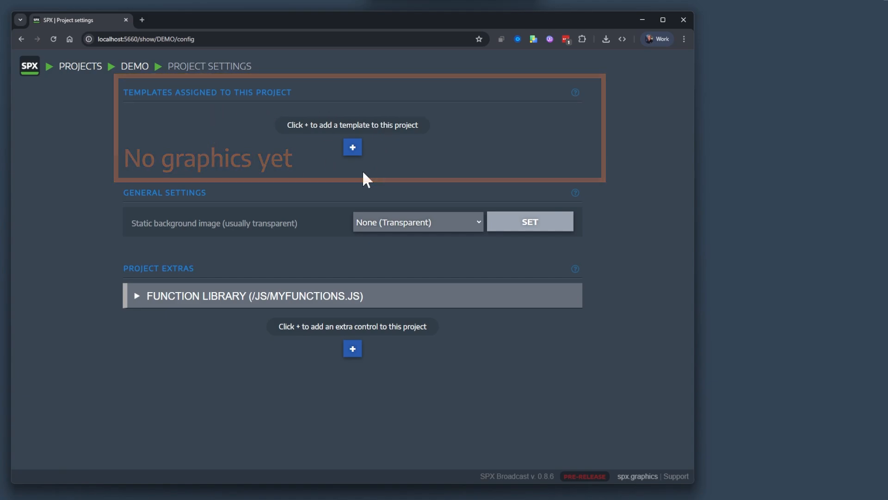
Step: Assign all templates from the softpix/html/Template_Pack_1.3.2 folder to the DEMO project
left_click(353, 148)
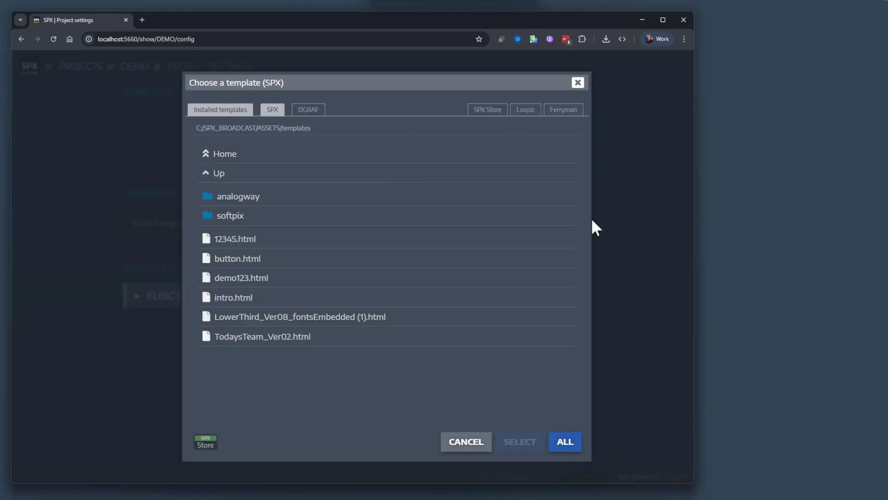
left_click_drag(693, 227, 873, 237)
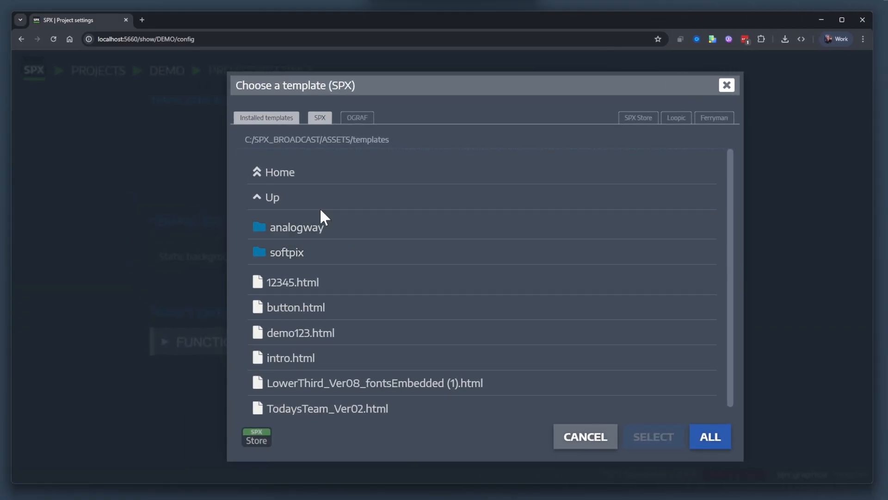
left_click(303, 180)
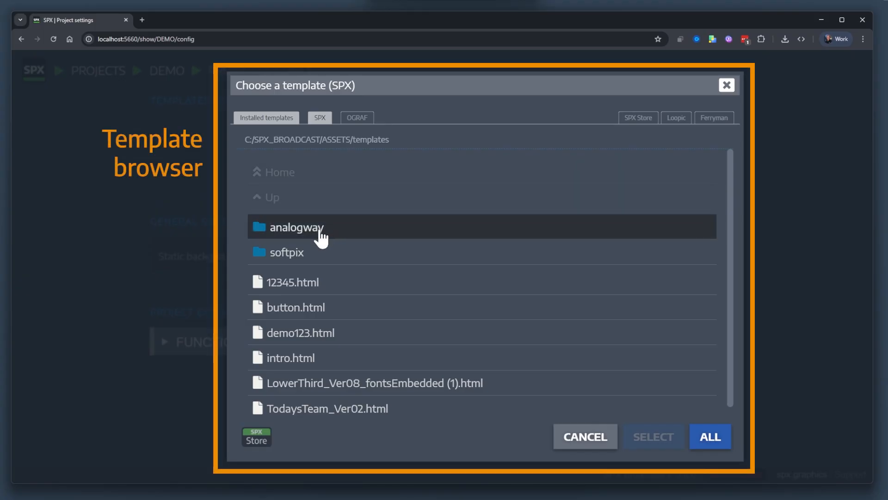
left_click(306, 253)
left_click(306, 253)
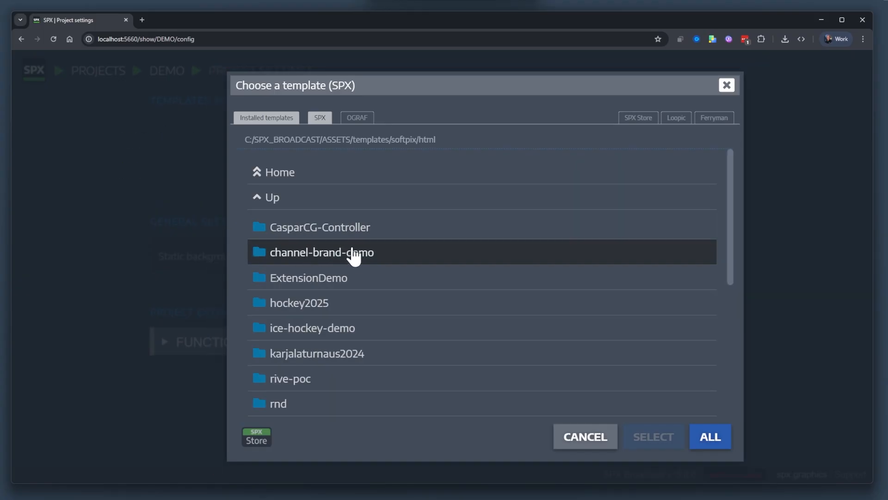
scroll(355, 268, "down", 5)
left_click(363, 319)
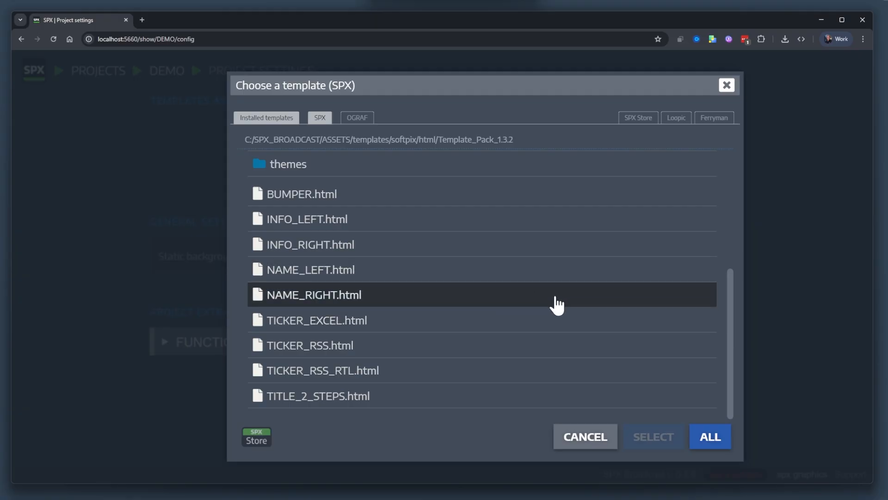
left_click(693, 440)
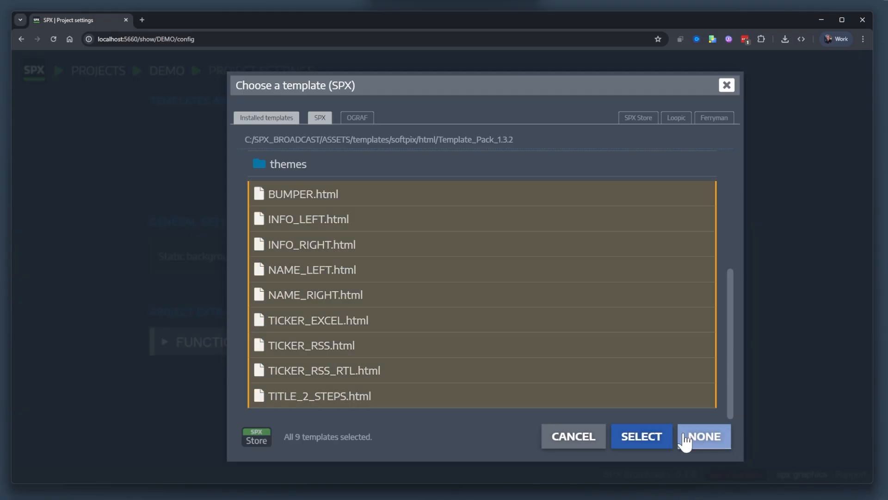
left_click(654, 438)
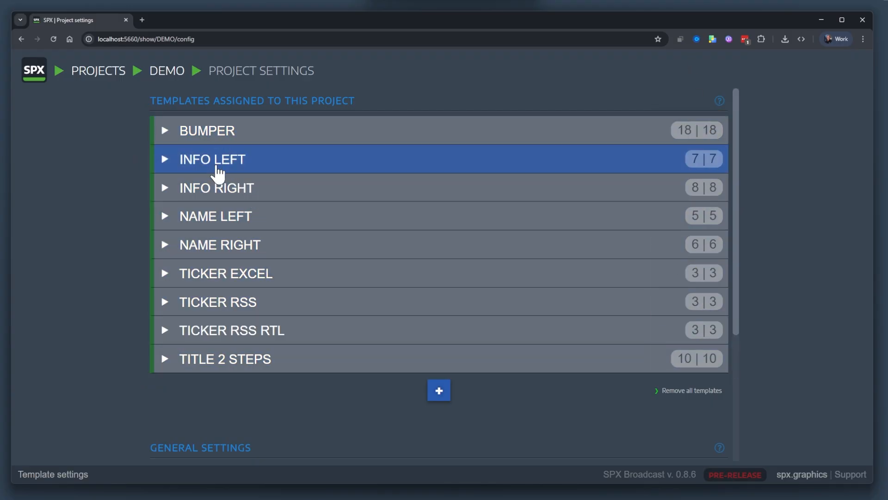
Step: Set the NAME LEFT template's accent color to red in the project settings and save it
left_click(217, 161)
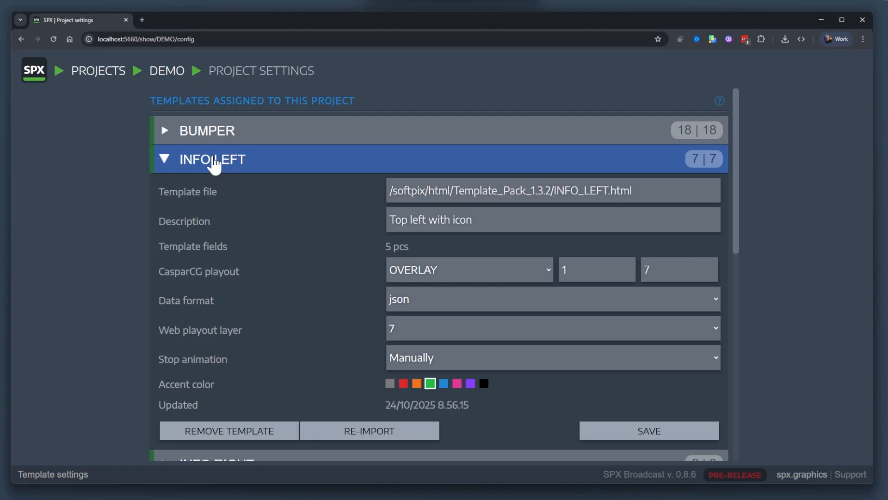
left_click(226, 158)
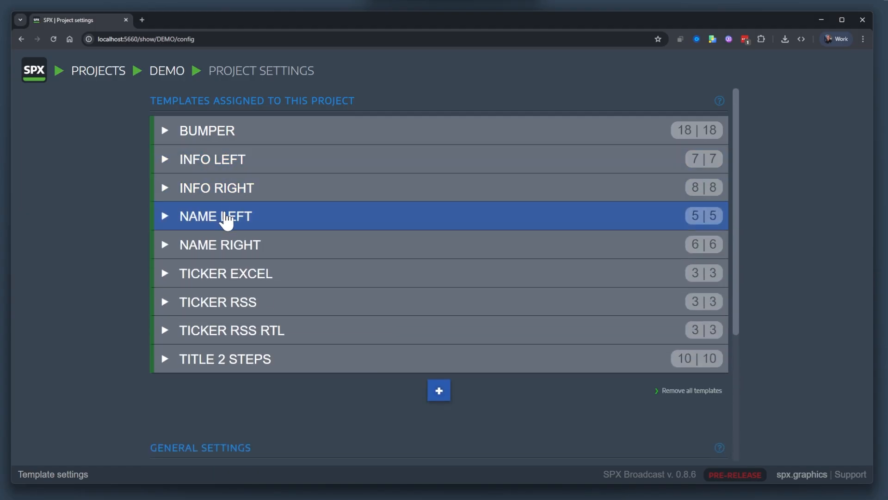
left_click(226, 218)
scroll(366, 240, "down", 1)
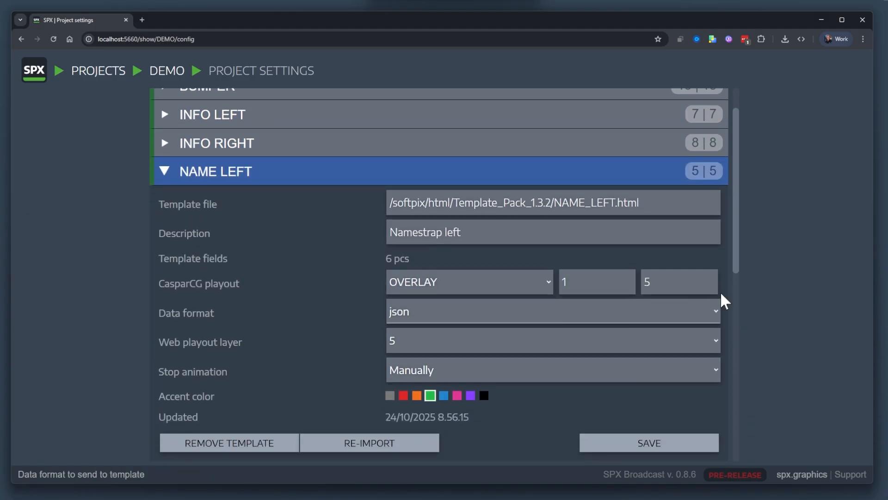
scroll(300, 272, "down", 1)
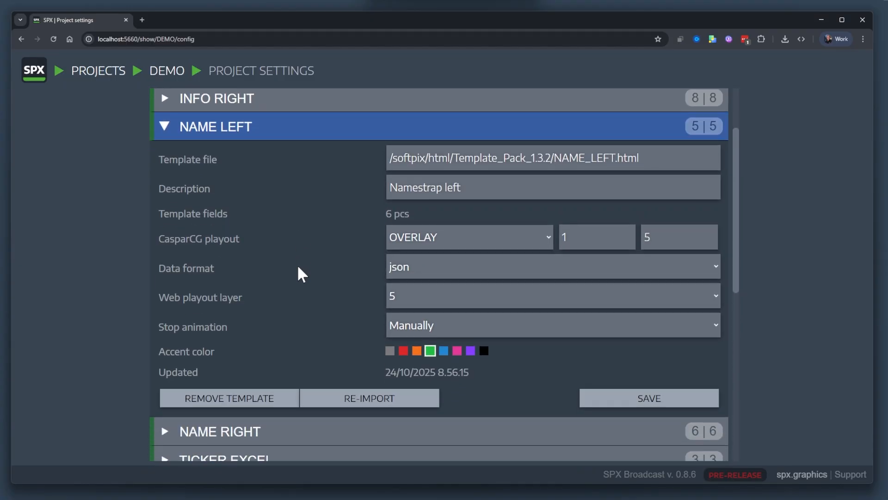
left_click(403, 351)
left_click(689, 402)
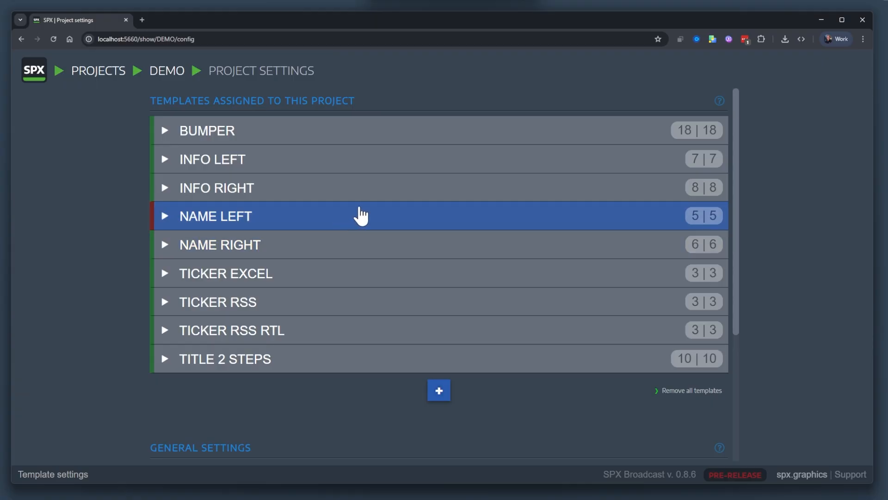
Step: Add a new rundown named Rehearsal to the DEMO project
scroll(416, 214, "down", 3)
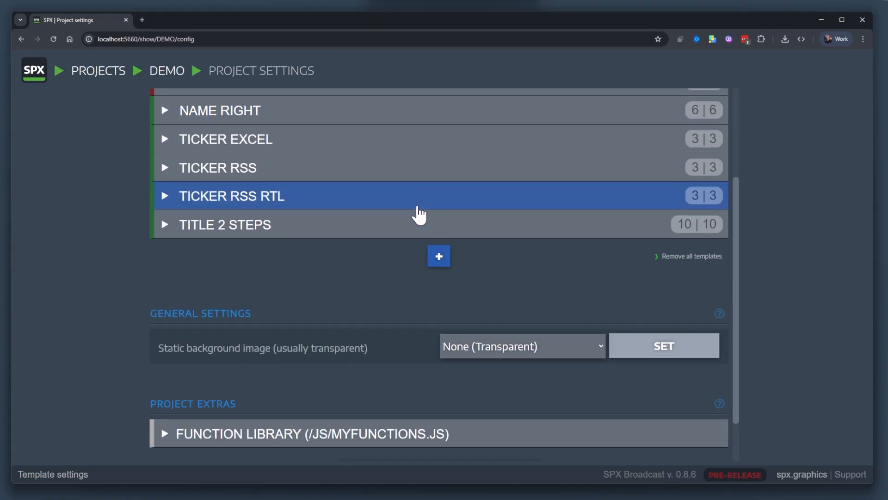
scroll(416, 214, "up", 3)
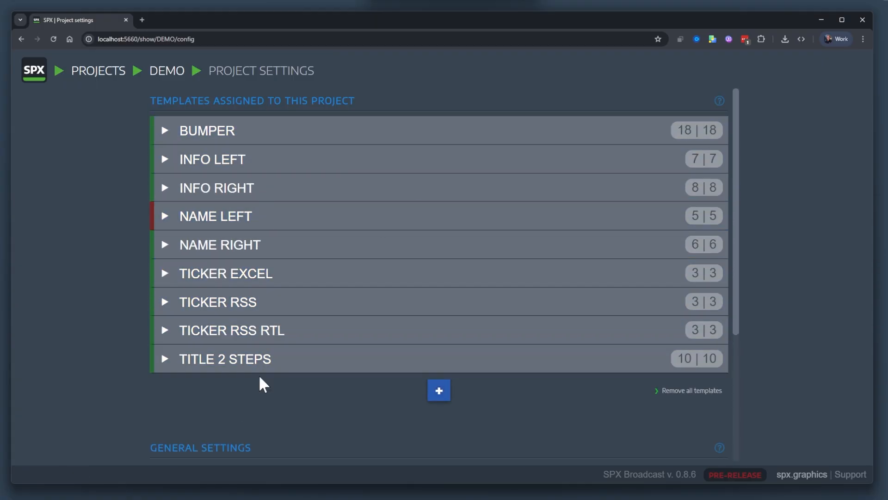
left_click(169, 72)
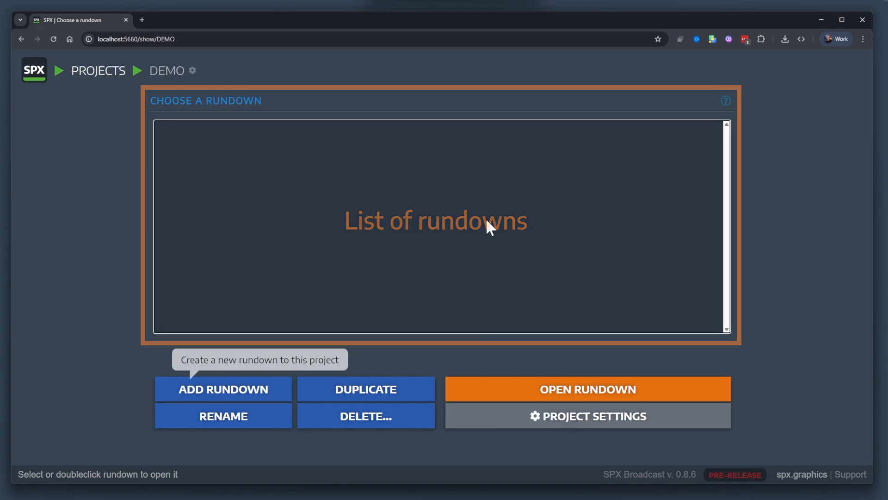
left_click(241, 391)
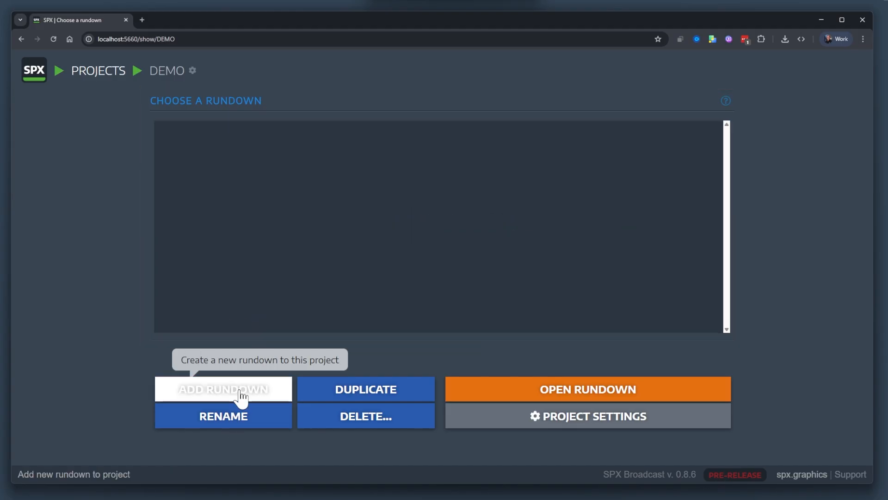
type("Re")
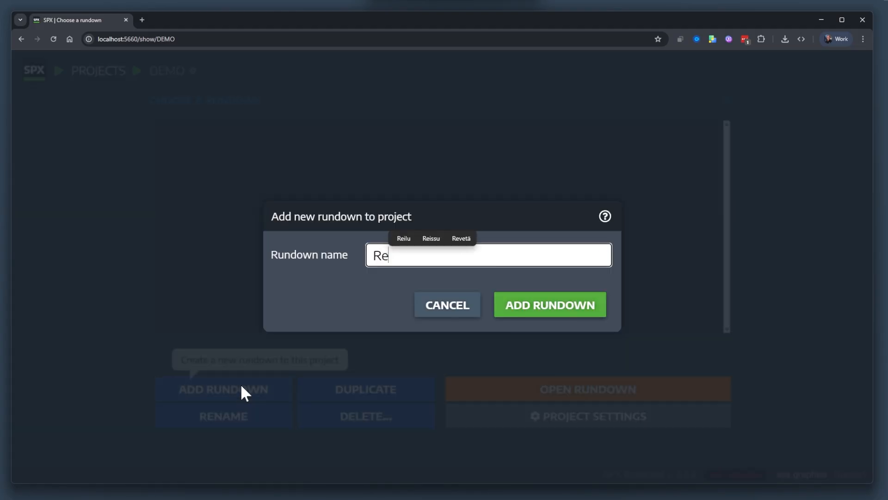
type("hearsal")
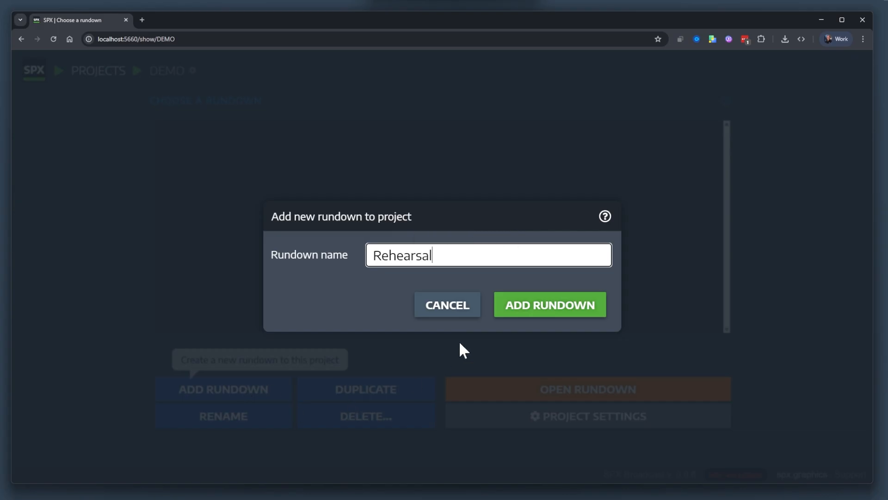
left_click(527, 304)
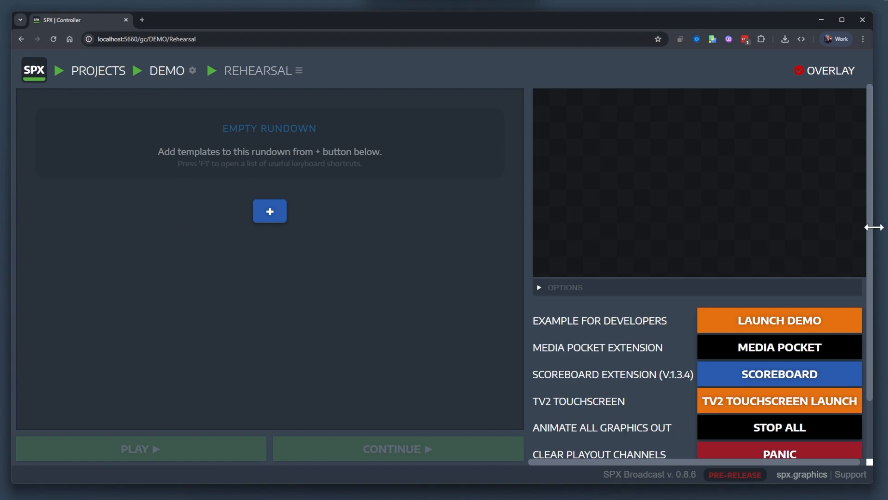
Step: Add all project templates to the empty Rehearsal rundown at once
left_click_drag(874, 227, 872, 227)
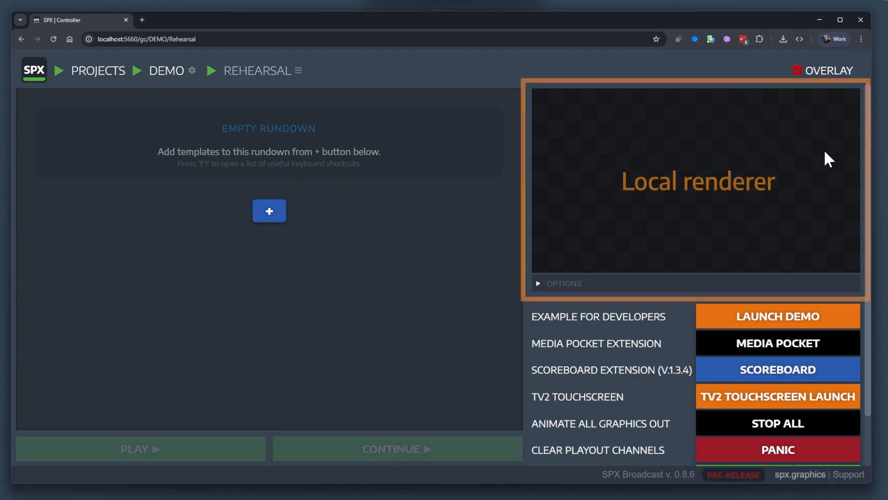
scroll(783, 420, "down", 2)
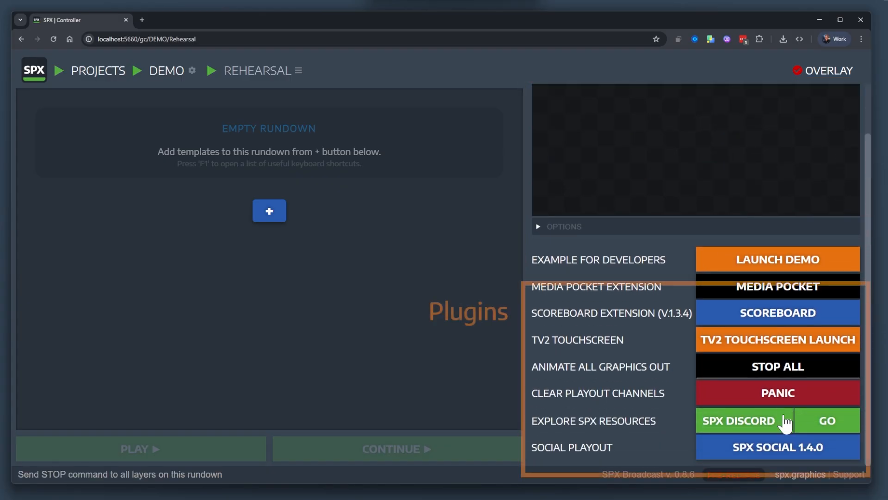
scroll(783, 370, "up", 2)
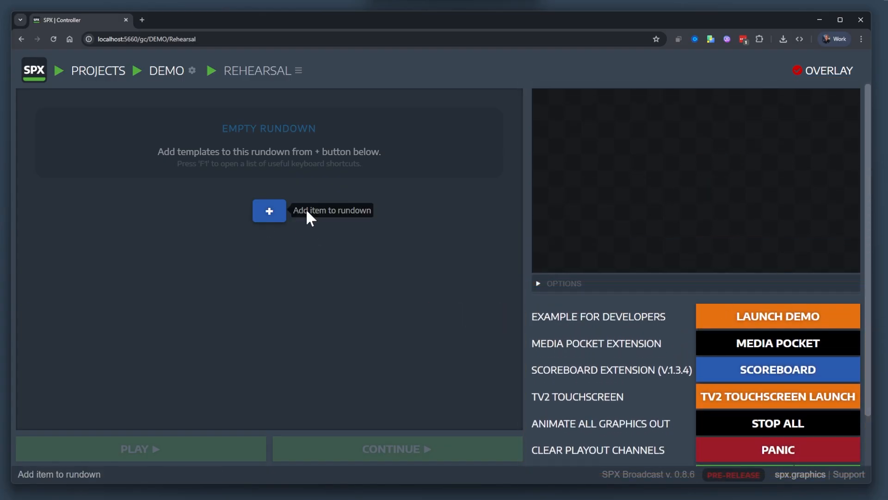
left_click(283, 219)
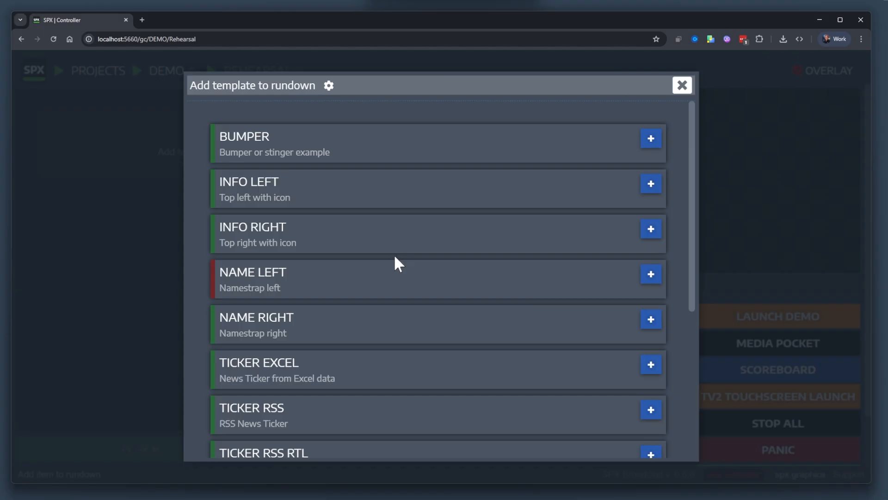
scroll(393, 254, "down", 5)
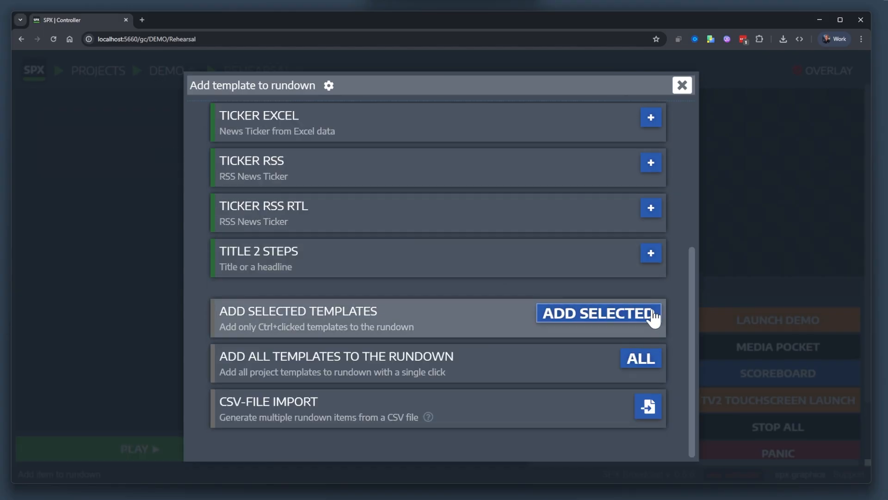
left_click(640, 363)
left_click(325, 141)
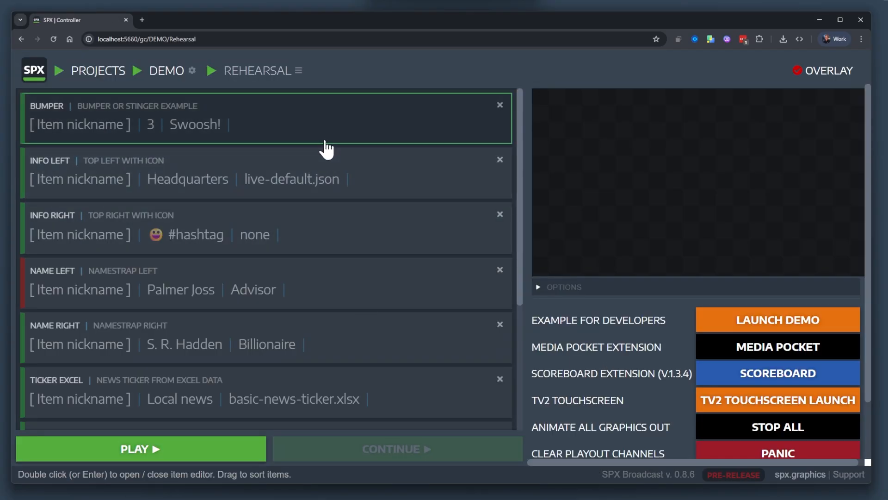
Step: Reorder the rundown by moving BUMPER below INFO RIGHT and NAME LEFT to the very beginning
scroll(325, 146, "down", 5)
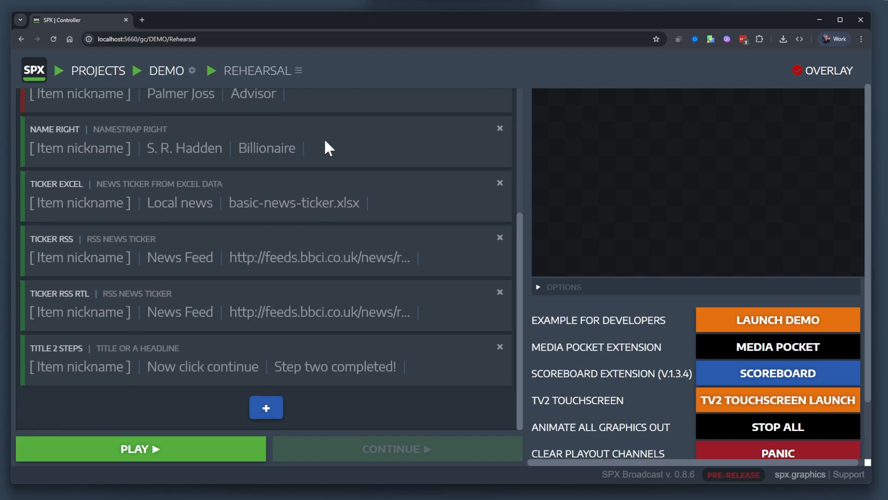
scroll(325, 148, "up", 5)
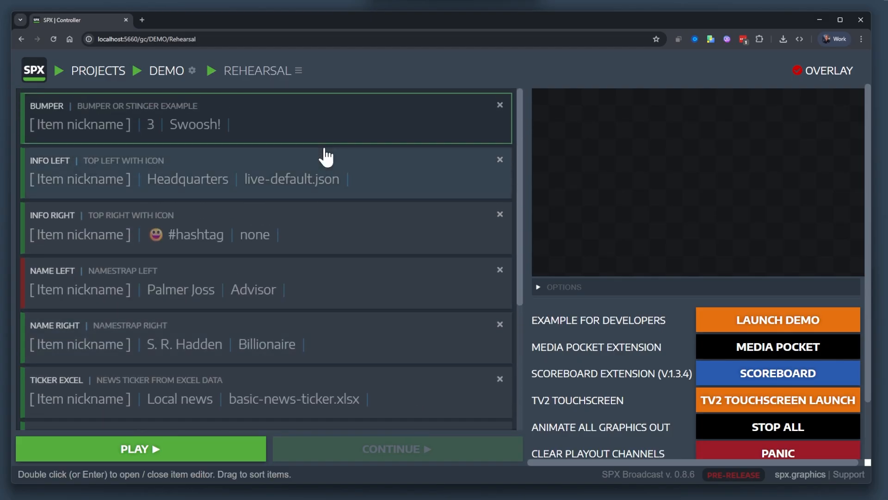
left_click_drag(341, 142, 333, 252)
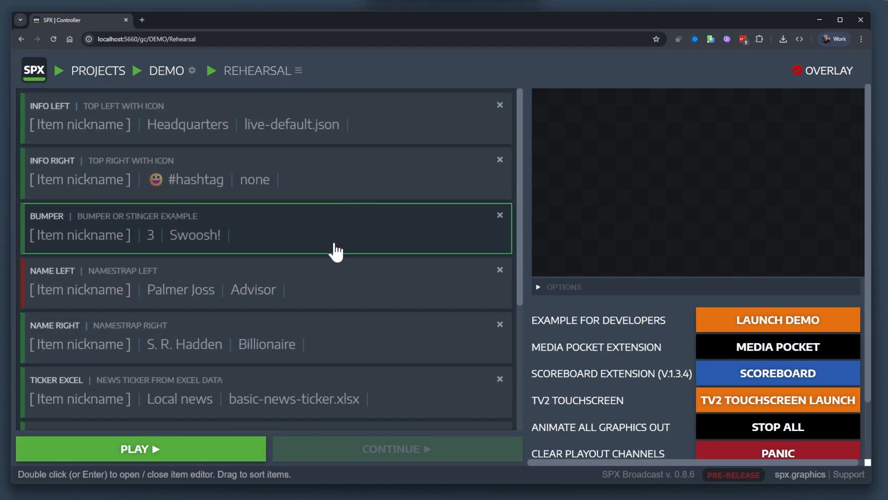
left_click_drag(329, 287, 242, 147)
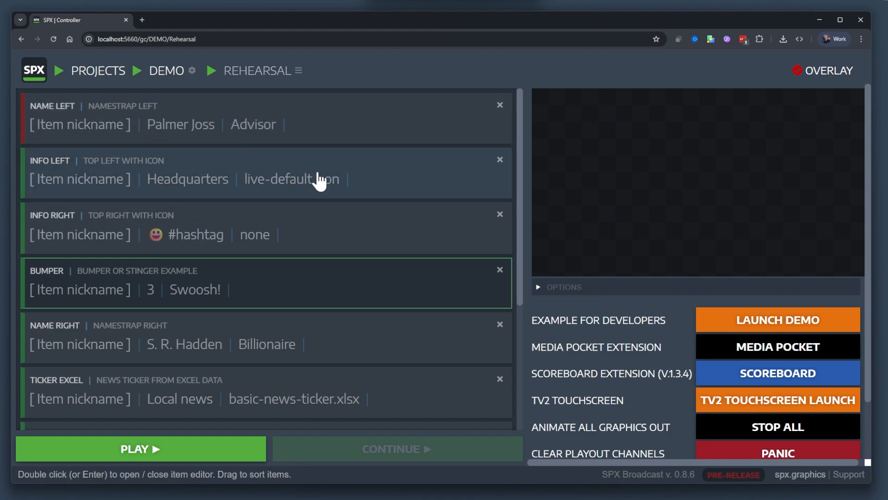
Step: Select the NAME LEFT item in the rundown
scroll(314, 180, "down", 5)
scroll(314, 179, "up", 5)
left_click(421, 124)
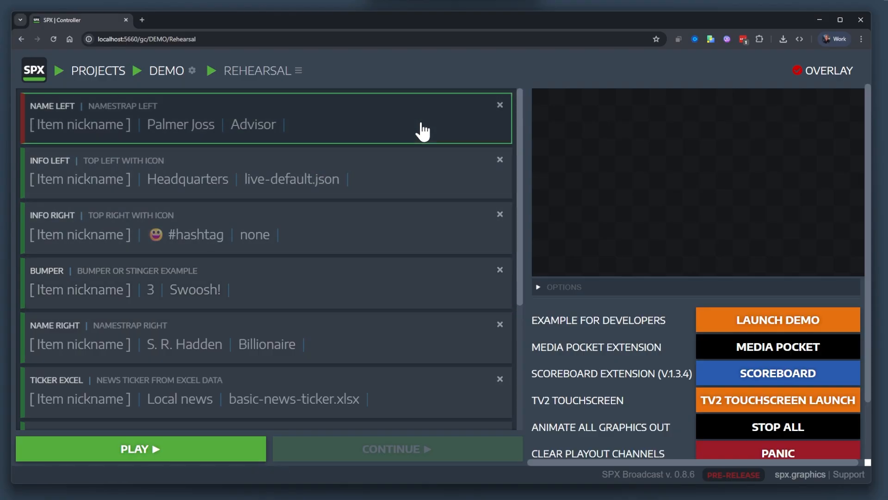
Step: Play the NAME LEFT, INFO LEFT and INFO RIGHT graphics one after another
left_click(202, 458)
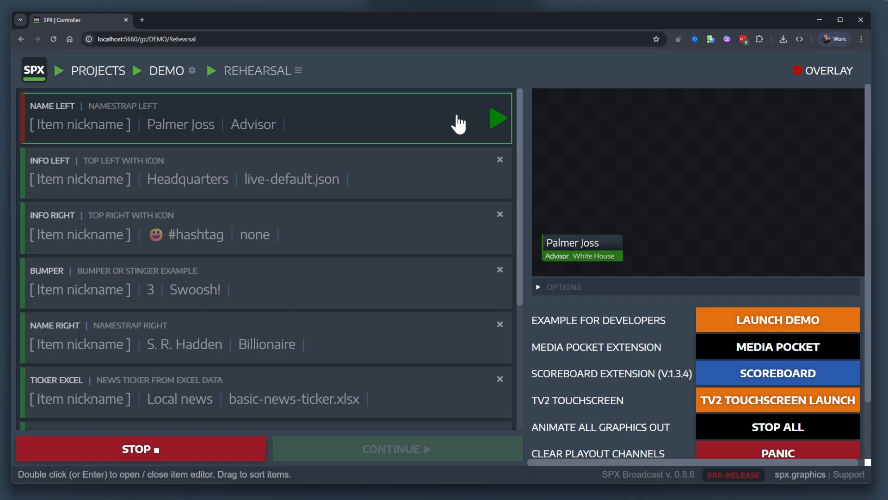
left_click(437, 170)
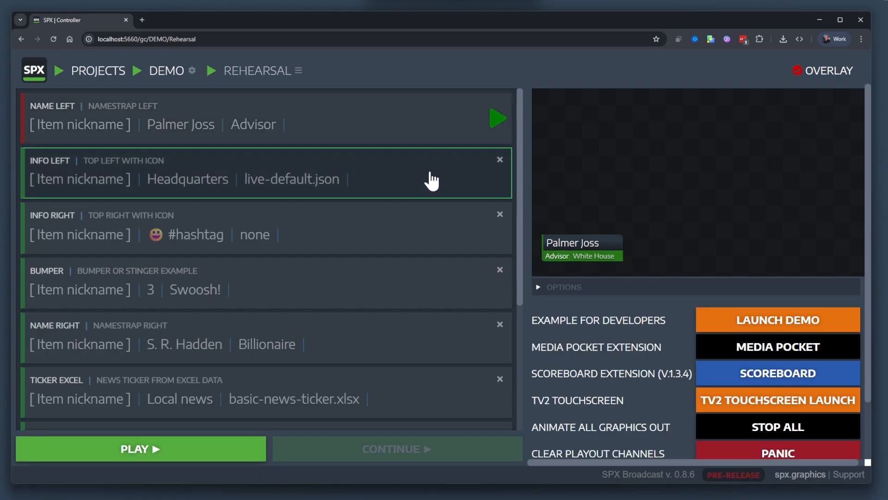
left_click(201, 450)
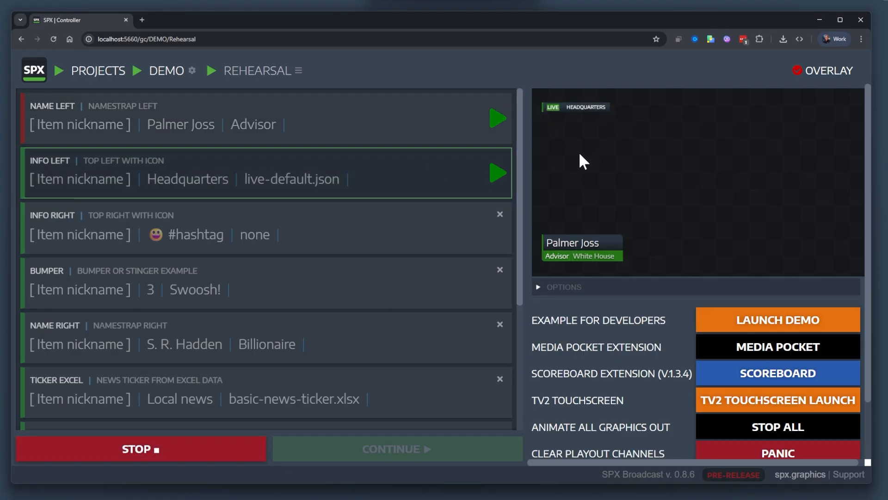
left_click(448, 222)
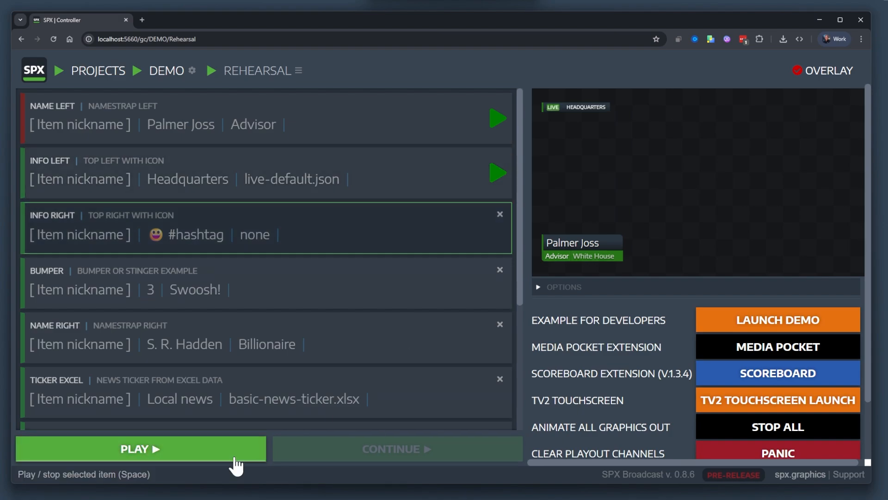
left_click(213, 451)
Step: Play the NAME RIGHT graphic, followed by INFO RIGHT again
left_click(363, 291)
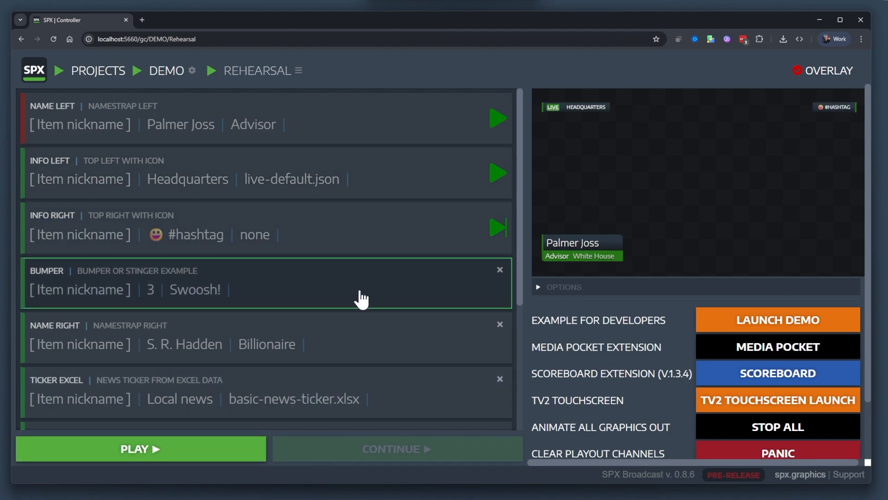
left_click(323, 341)
left_click(222, 451)
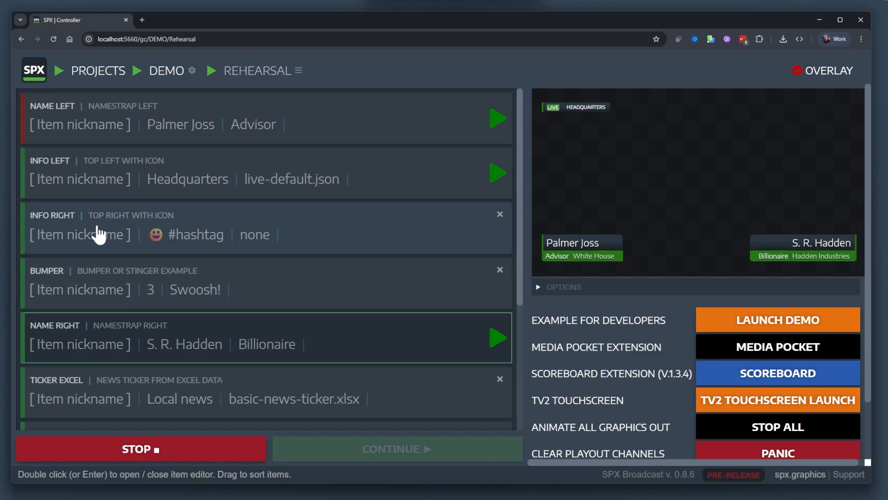
left_click(380, 252)
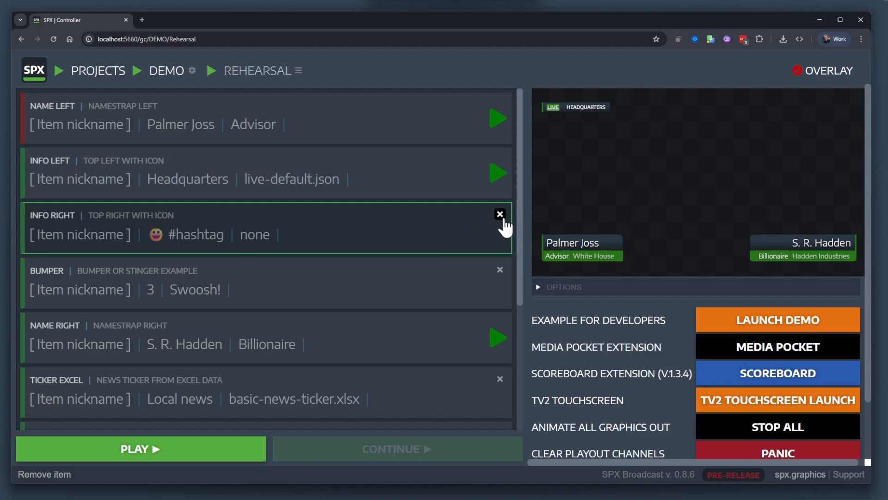
left_click(195, 451)
Step: Play the TICKER EXCEL graphic from the rundown
scroll(390, 228, "down", 1)
left_click(373, 356)
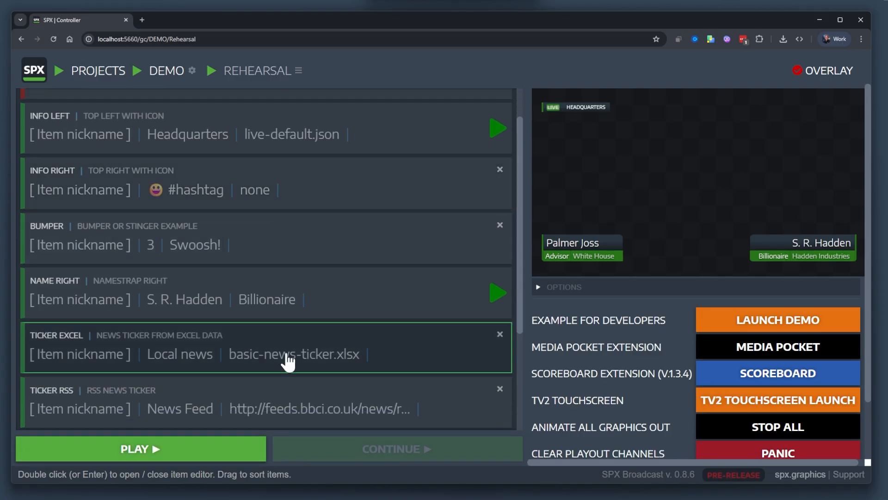
left_click(203, 451)
scroll(324, 268, "up", 1)
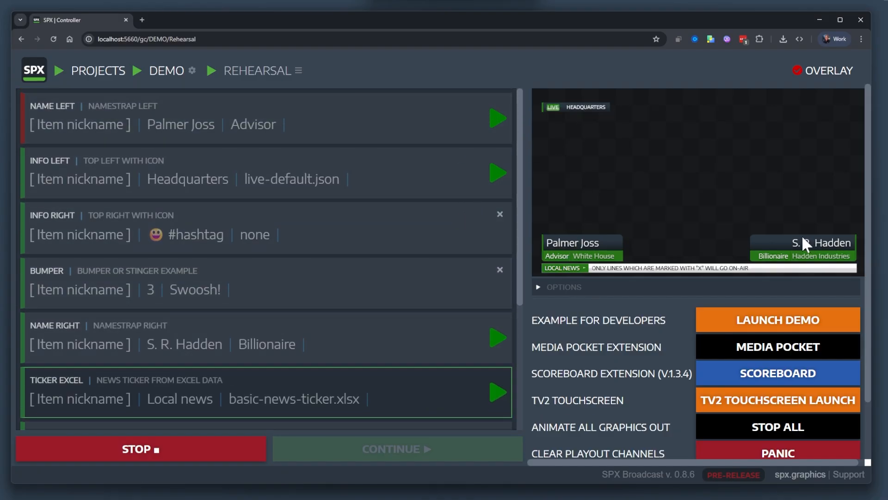
Step: Reorder the rundown so NAME RIGHT follows INFO LEFT and TICKER EXCEL comes directly after NAME RIGHT
left_click_drag(468, 349, 460, 241)
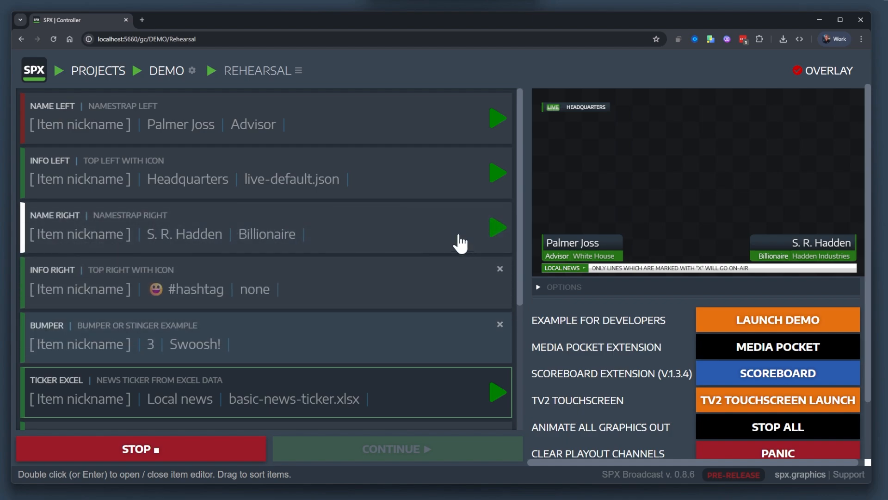
left_click_drag(460, 407, 454, 273)
Step: Play INFO RIGHT and inspect the automatic out timing in its item editor
left_click(481, 344)
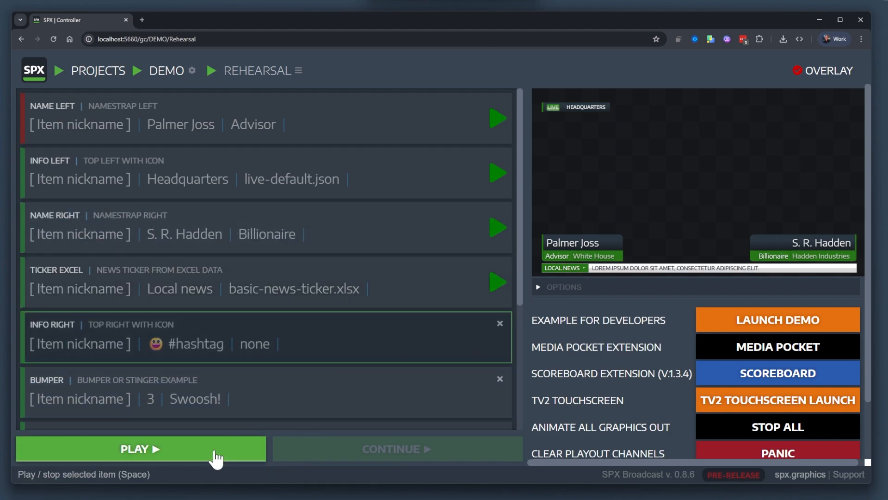
left_click(199, 450)
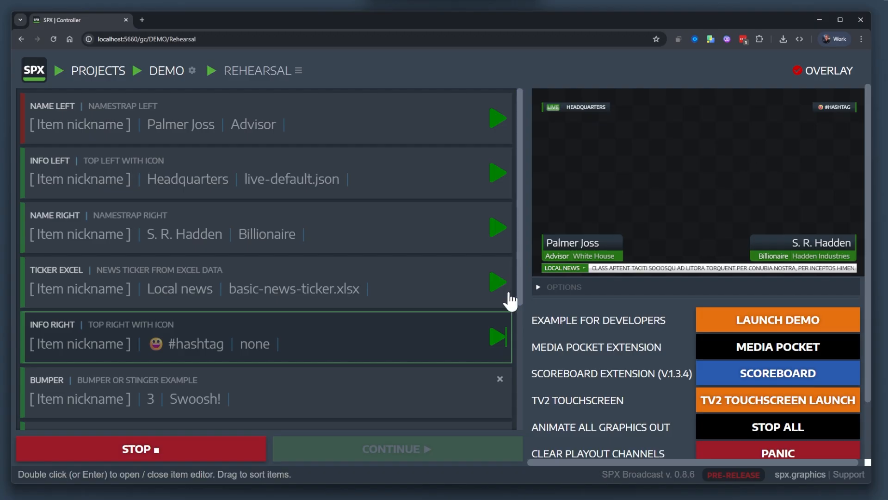
double_click(444, 349)
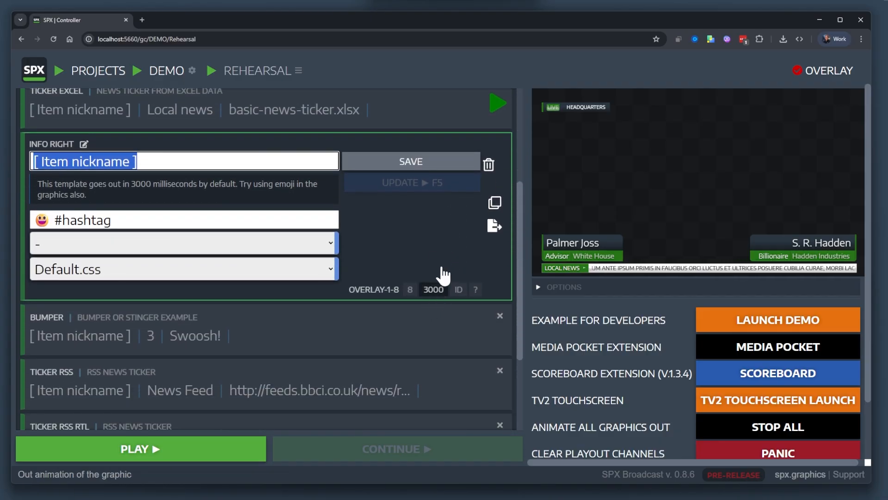
left_click(410, 161)
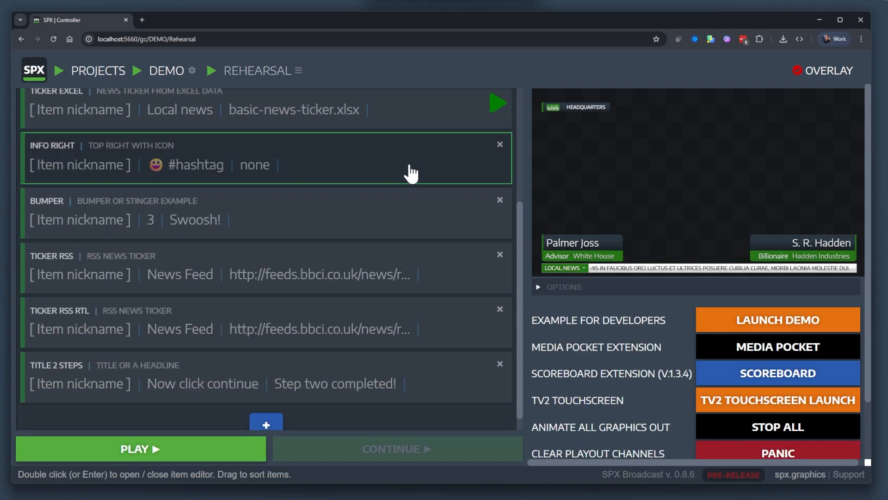
Step: Animate all playing graphics out at once
scroll(410, 173, "up", 4)
left_click(417, 116)
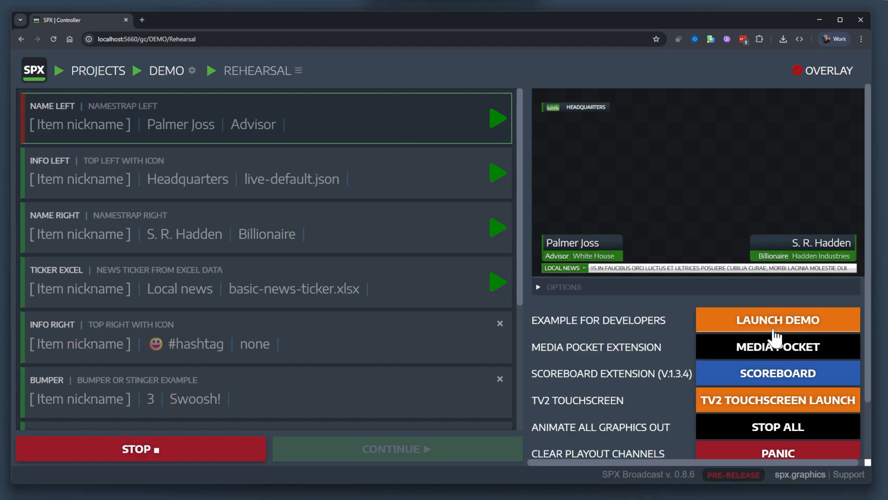
scroll(752, 361, "down", 2)
left_click(803, 370)
scroll(643, 329, "up", 2)
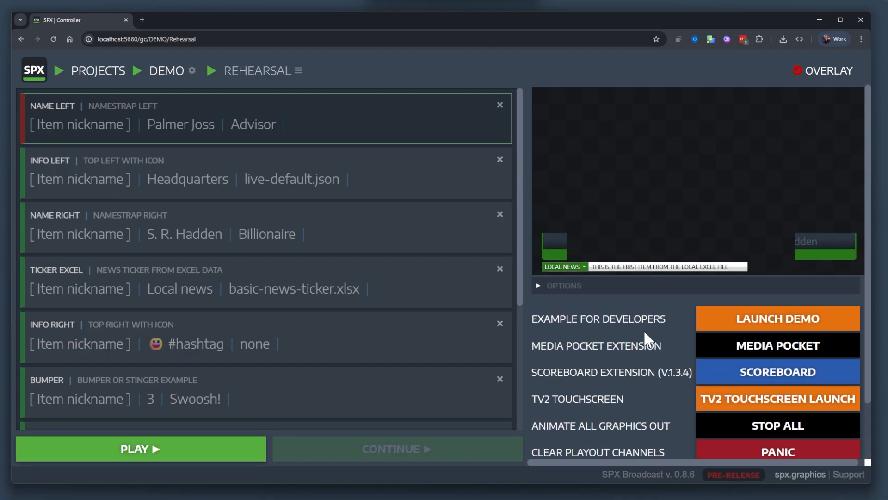
Step: Set the full name field of the NAME LEFT item to "Something Else"
double_click(396, 123)
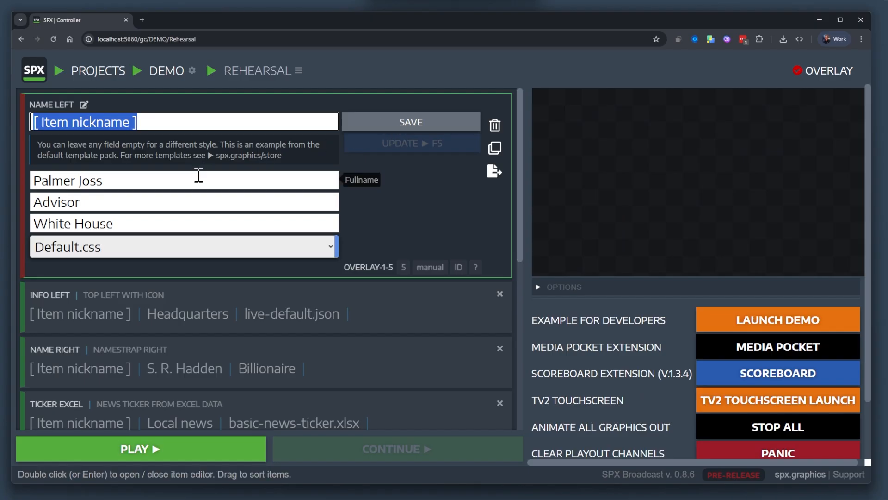
key("Tab")
type("So")
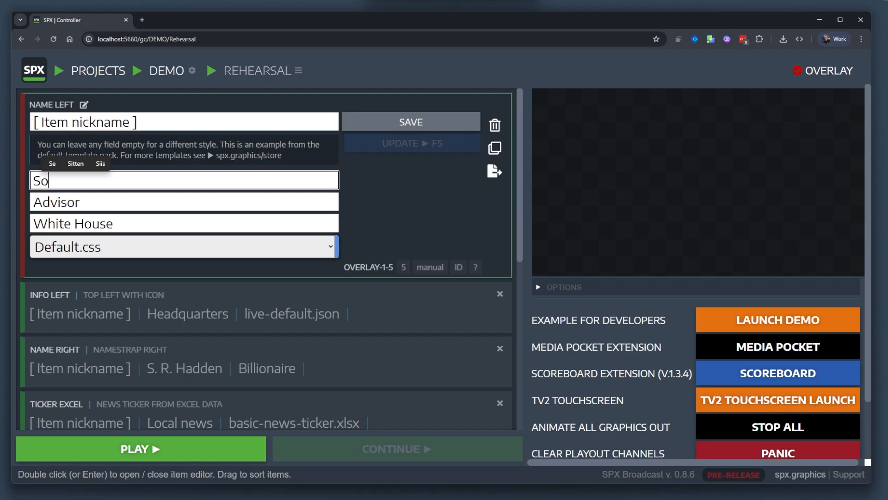
type("methiung Else")
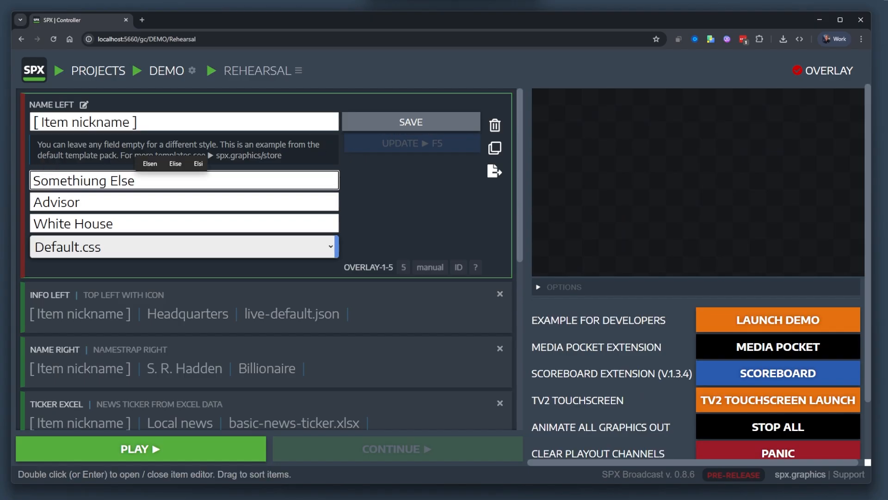
key("Left")
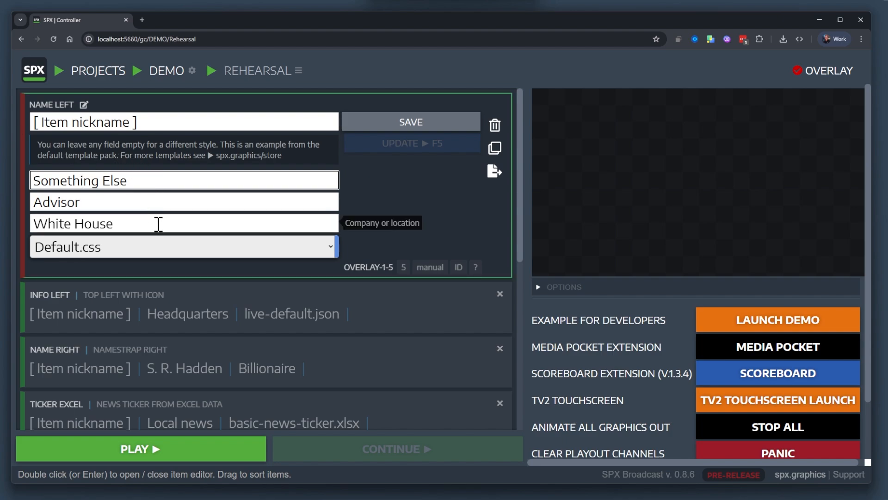
Step: Clear NAME LEFT's company or location, set its title to "Job title", and play the saved item
left_click(81, 218)
key("BackSpace")
left_click(121, 204)
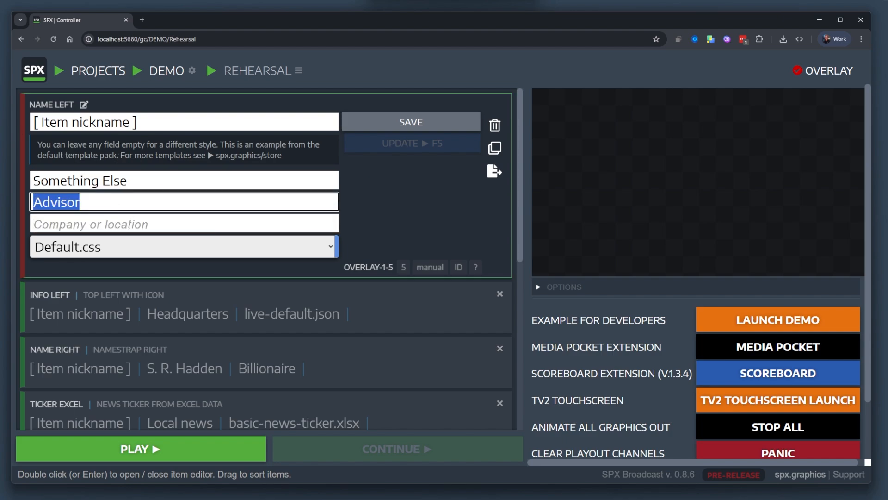
type("Job tit")
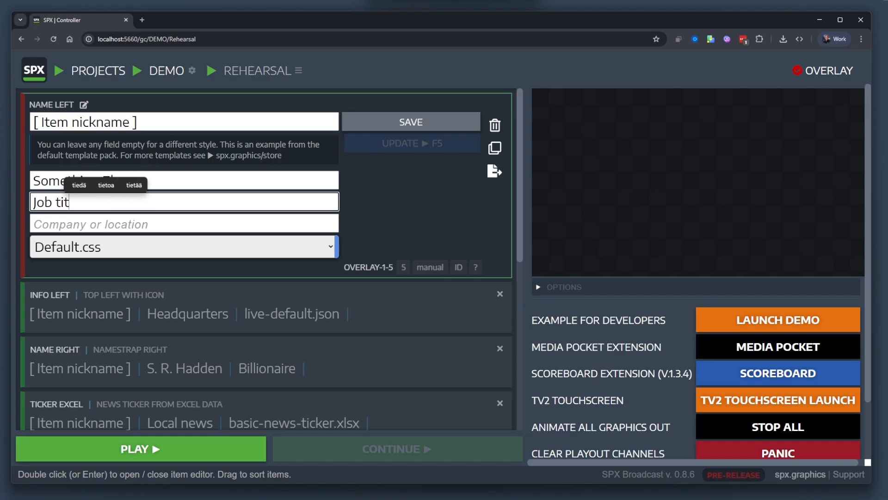
type("le")
left_click(289, 224)
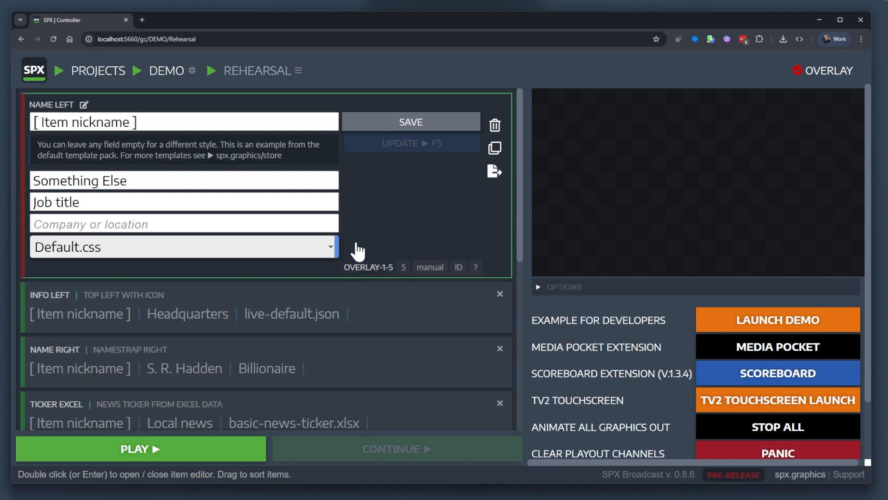
left_click(400, 128)
key("space")
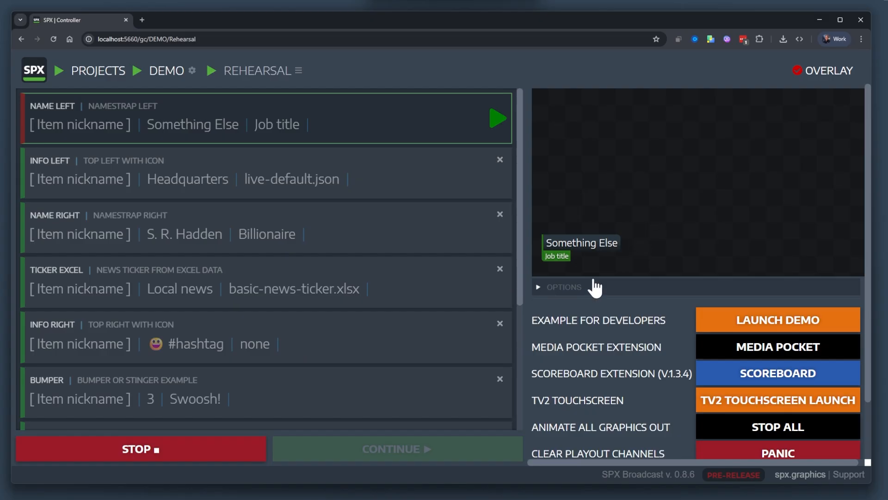
Step: Change the NAME LEFT visual theme to News.css, save it and replay the graphic
double_click(430, 121)
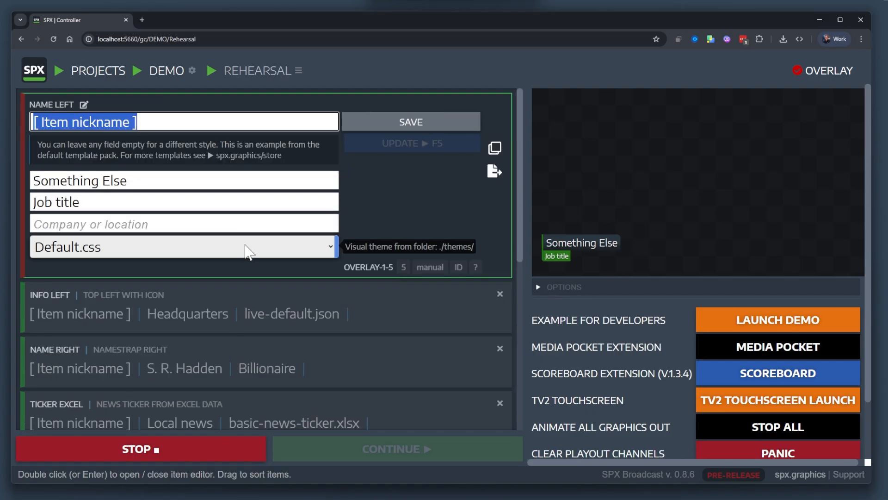
left_click(245, 250)
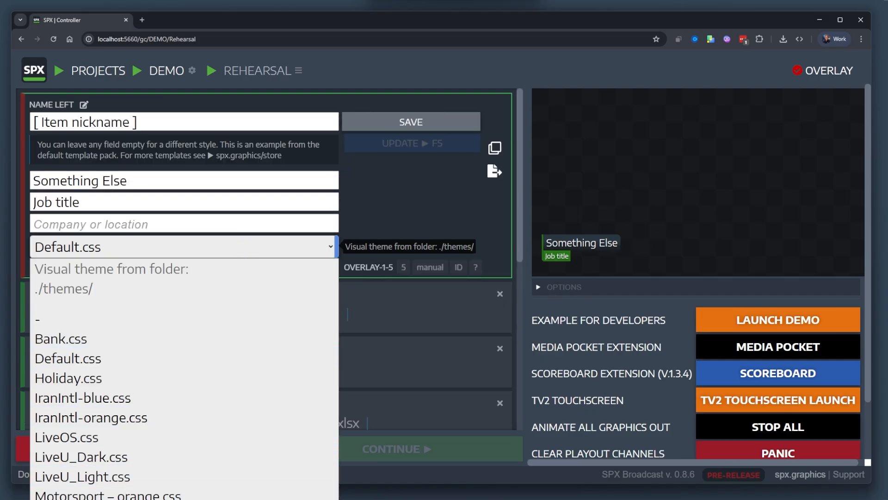
left_click(138, 499)
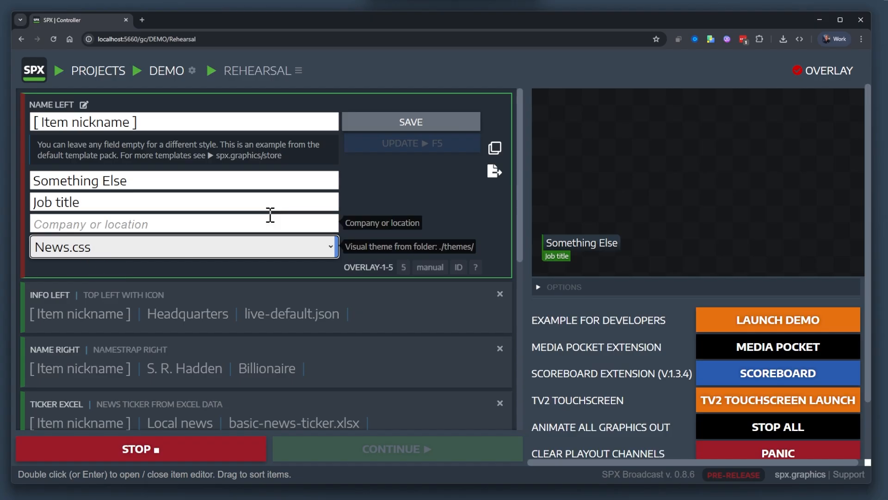
left_click(440, 137)
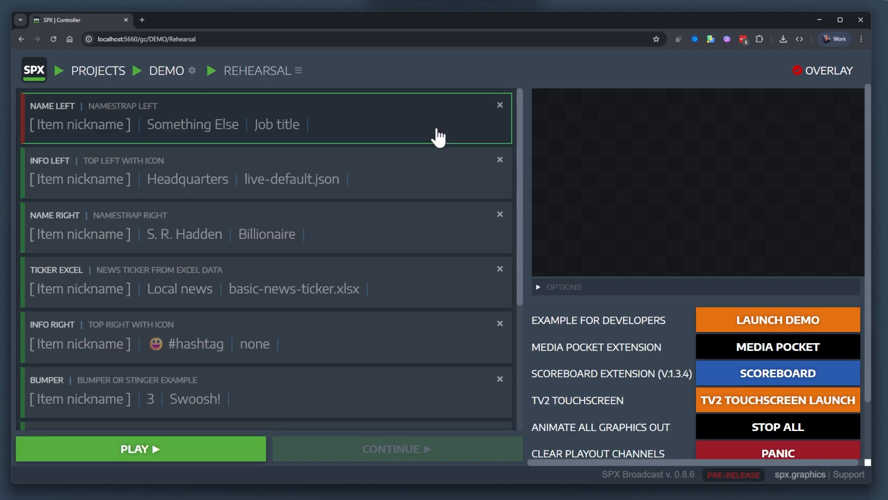
key("space")
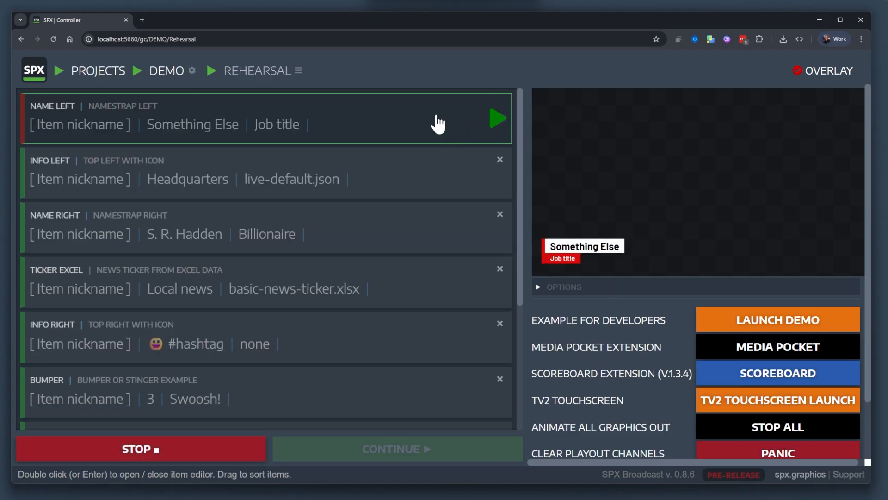
Step: Change the NAME LEFT visual theme to Holiday.css, save it and replay the graphic
double_click(439, 124)
left_click(254, 250)
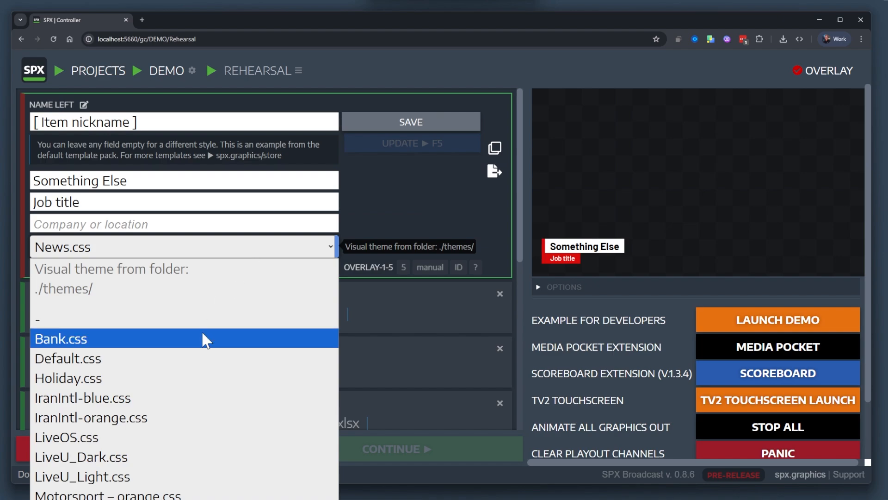
left_click(194, 378)
left_click(445, 128)
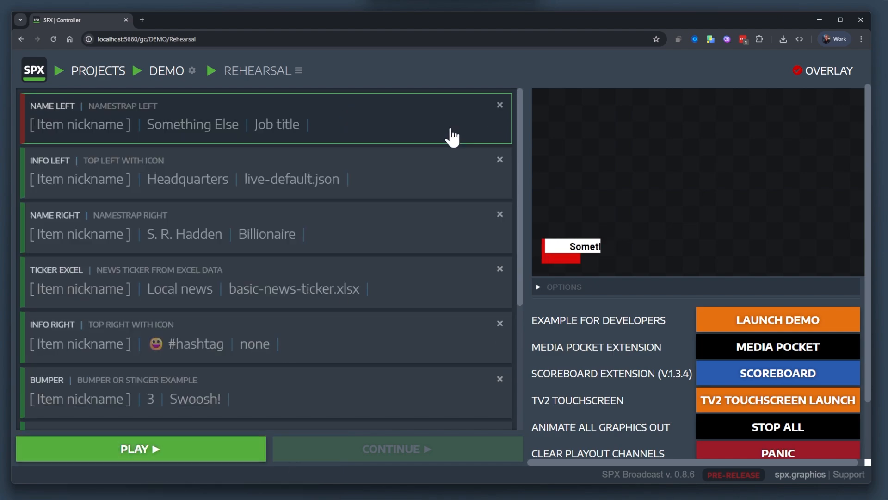
key("space")
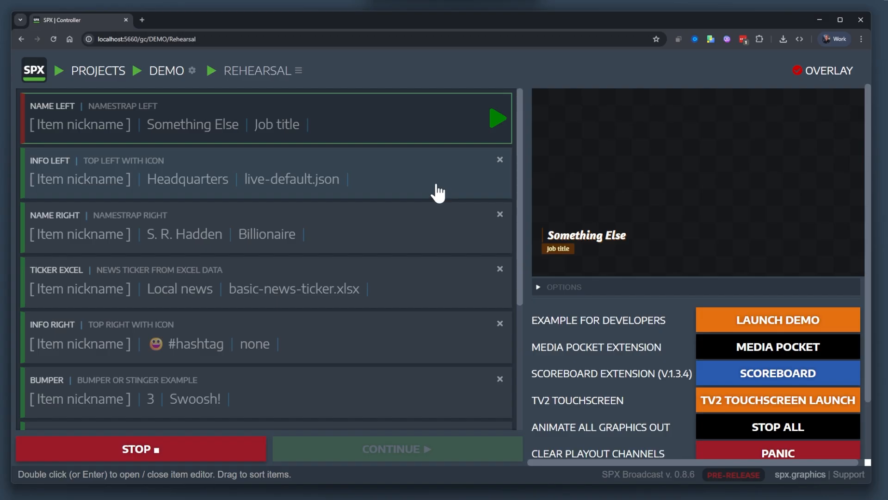
Step: Switch the NAME LEFT visual theme back to News.css and save the item
double_click(429, 124)
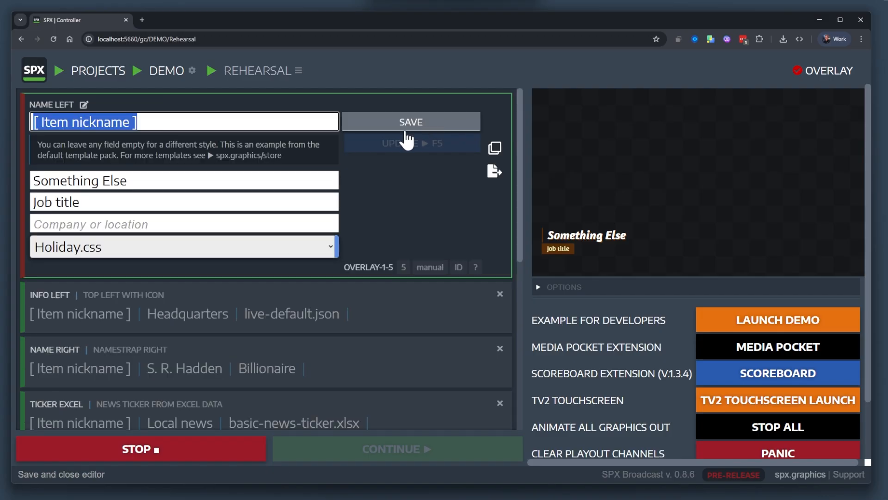
left_click(231, 250)
left_click(209, 498)
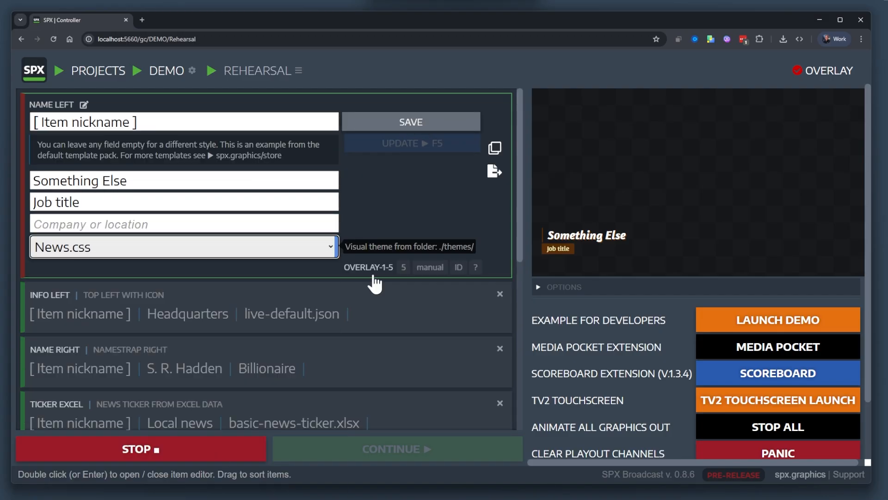
left_click(429, 126)
Step: Change the INFO LEFT item's visual theme to News.css and save it
double_click(419, 167)
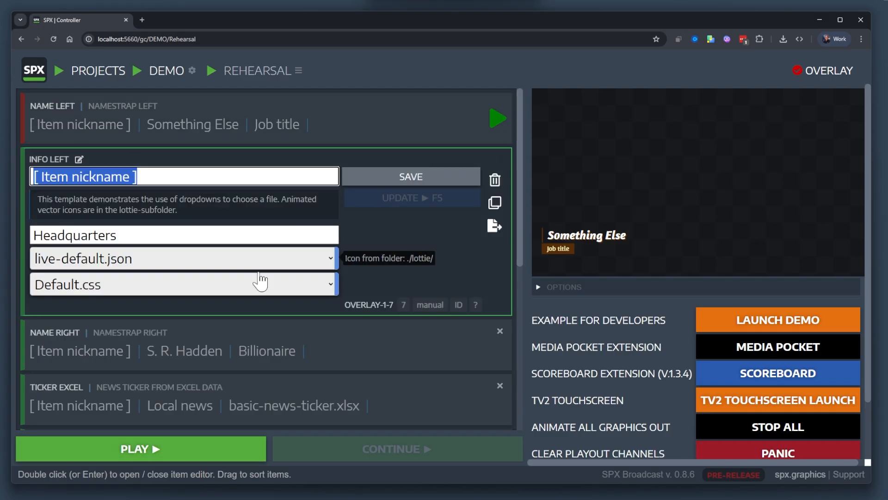
left_click(257, 296)
left_click(208, 497)
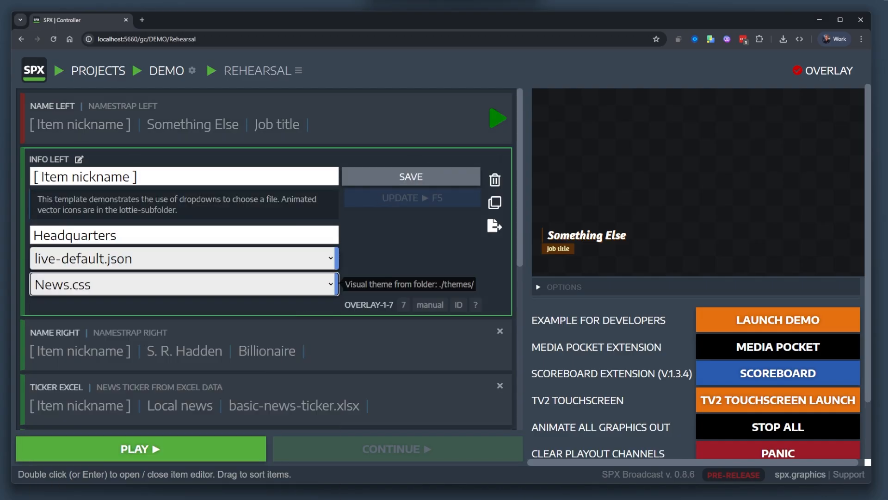
left_click(412, 181)
Step: Change the NAME RIGHT item's visual theme to News.css and save it
double_click(386, 250)
left_click(172, 359)
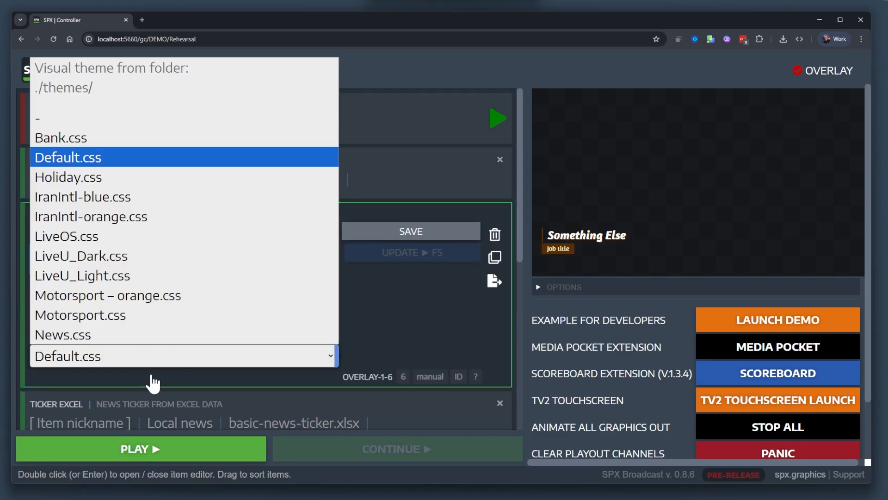
left_click(151, 333)
left_click(403, 230)
Step: Change the TICKER EXCEL item's visual theme to News.css and save it
double_click(376, 287)
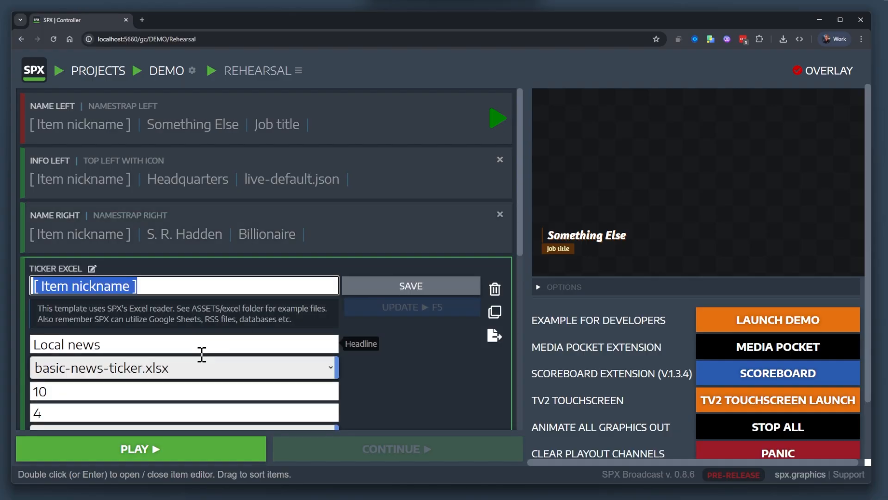
scroll(197, 390, "down", 4)
left_click(176, 268)
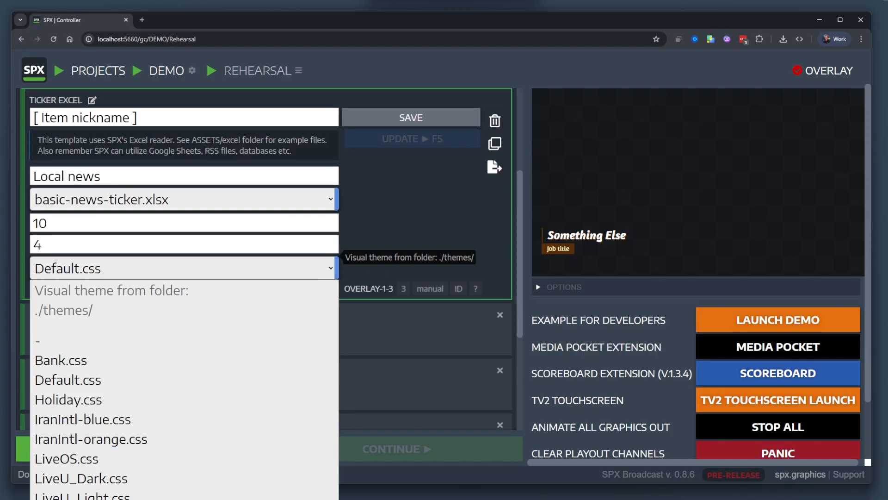
left_click(138, 499)
left_click(376, 121)
scroll(380, 141, "up", 4)
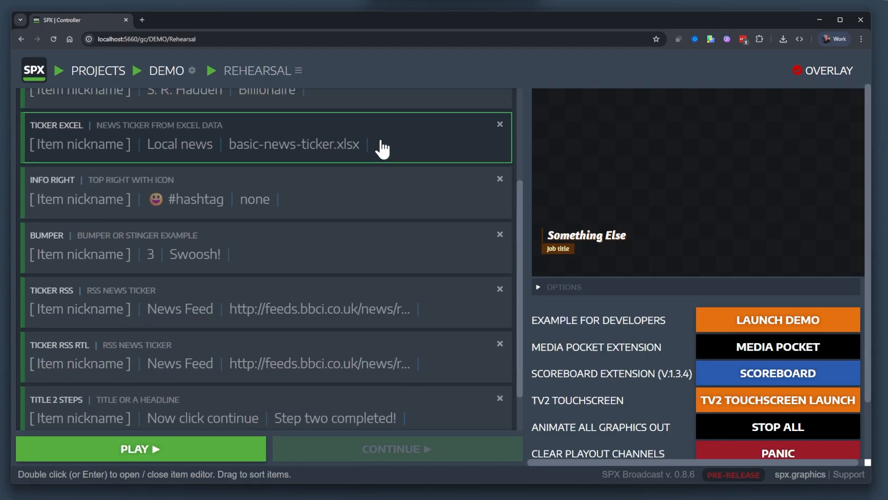
Step: Stop and replay NAME LEFT, and play INFO LEFT, NAME RIGHT and TICKER EXCEL alongside it
left_click(391, 117)
key("space")
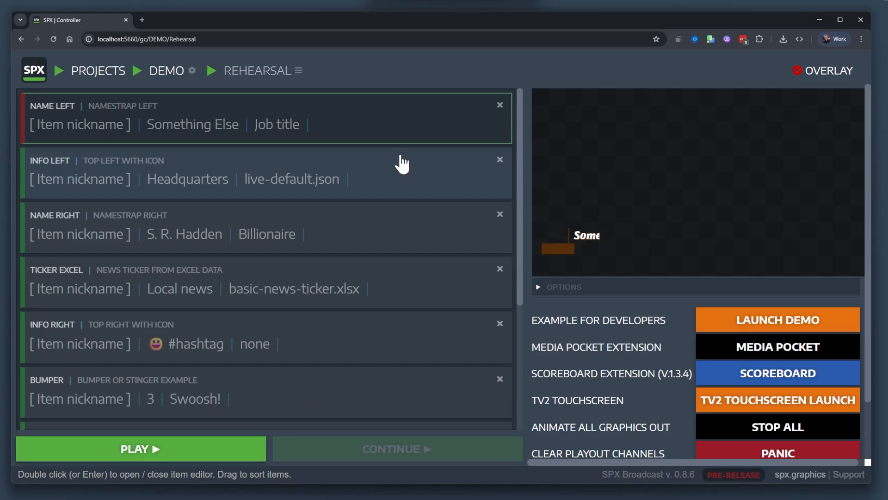
key("space")
left_click(401, 172)
key("space")
left_click(406, 238)
key("space")
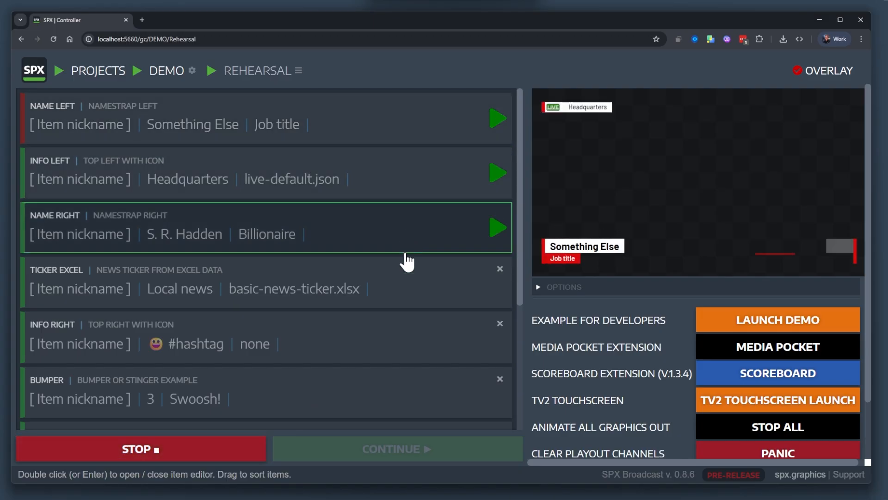
left_click(404, 287)
key("space")
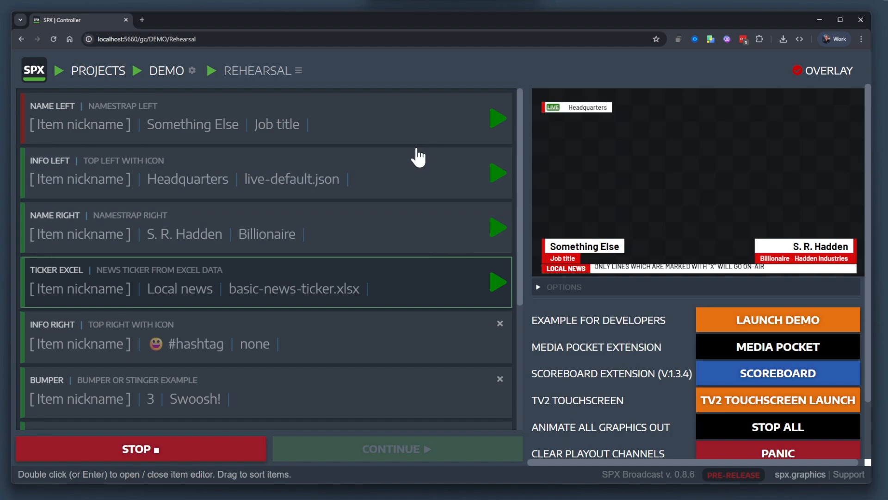
Step: Change the INFO RIGHT item's visual theme to News.css, save it and play the graphic
mouse_move(390, 351)
left_mouse_down()
mouse_move(418, 190)
mouse_move(418, 335)
mouse_move(404, 341)
left_mouse_up()
double_click(404, 341)
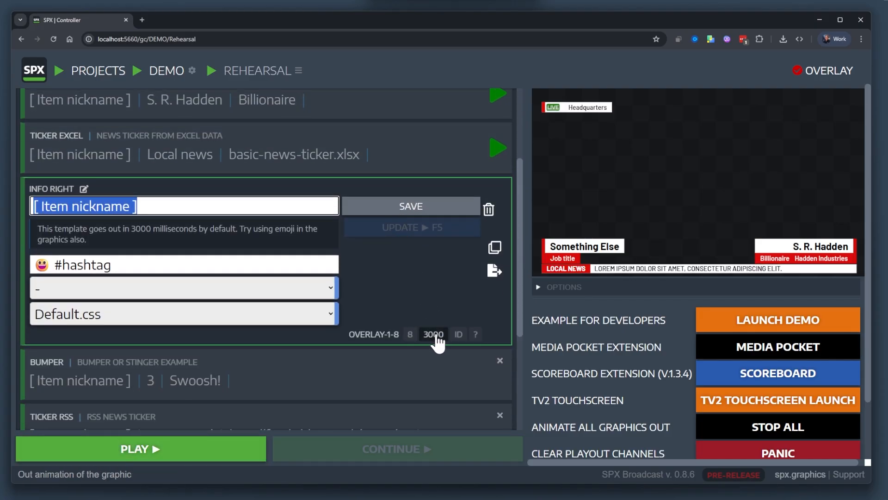
left_click(411, 207)
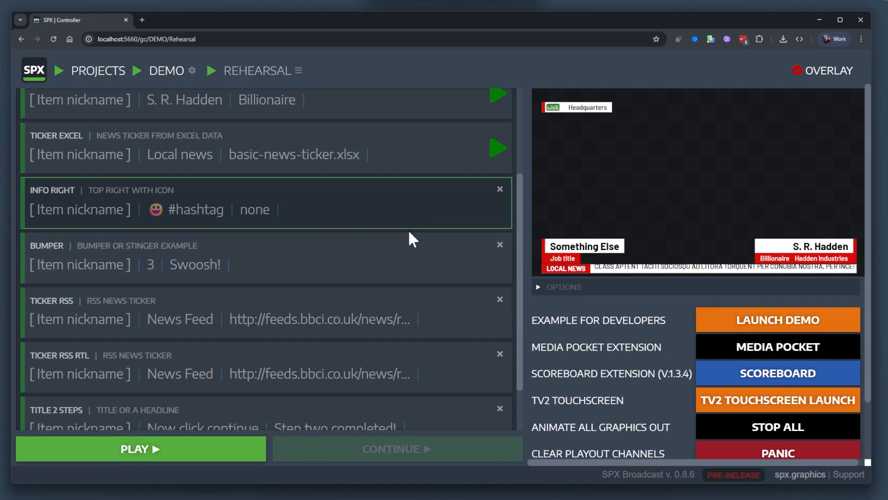
double_click(407, 218)
left_click(280, 312)
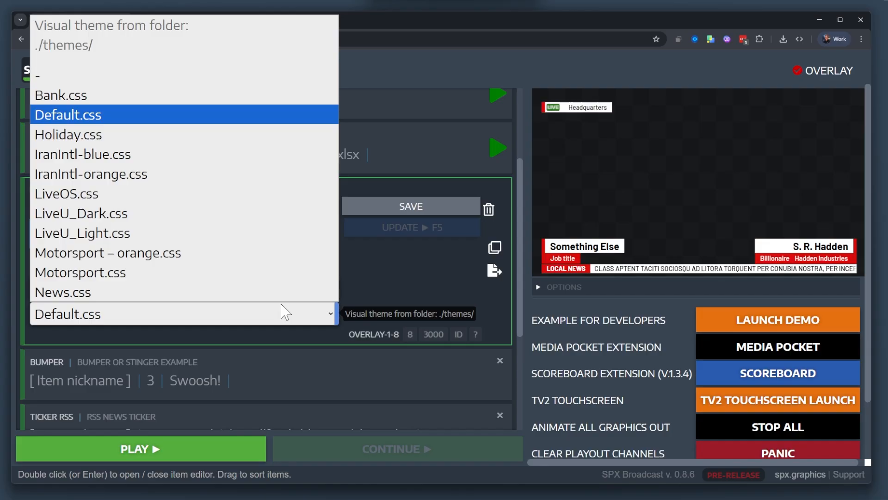
left_click(171, 290)
left_click(448, 210)
key("space")
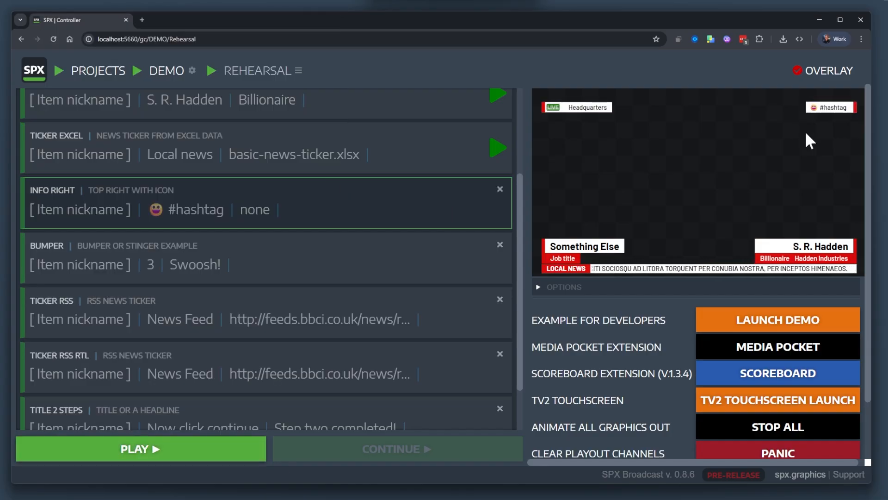
Step: Set the INFO RIGHT item's out timing to manual, save it and play the graphic
double_click(396, 209)
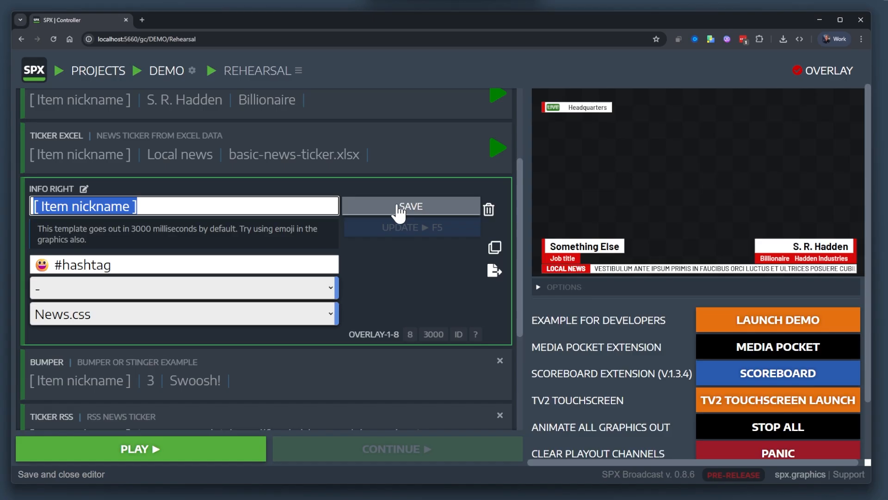
left_click(434, 334)
type("manual")
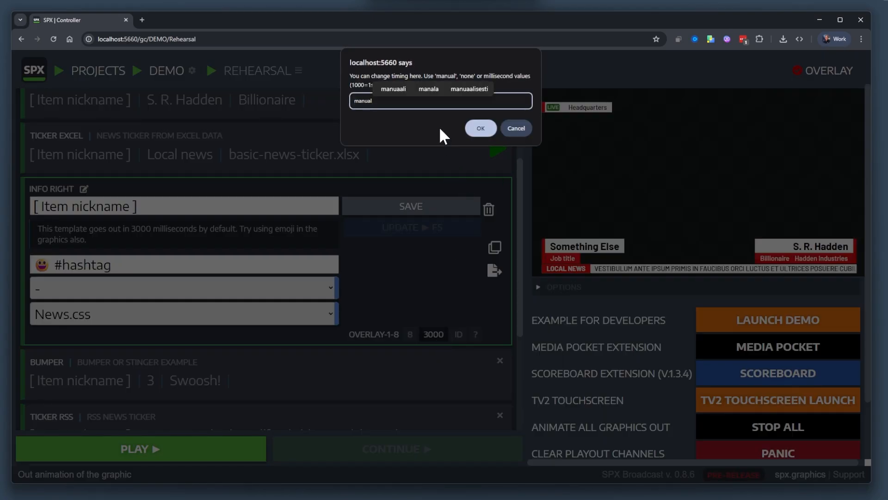
key("Return")
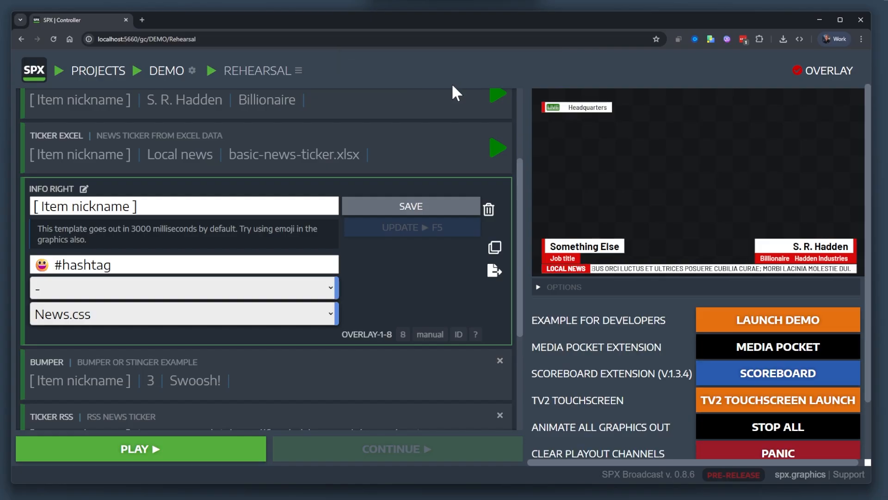
left_click(419, 207)
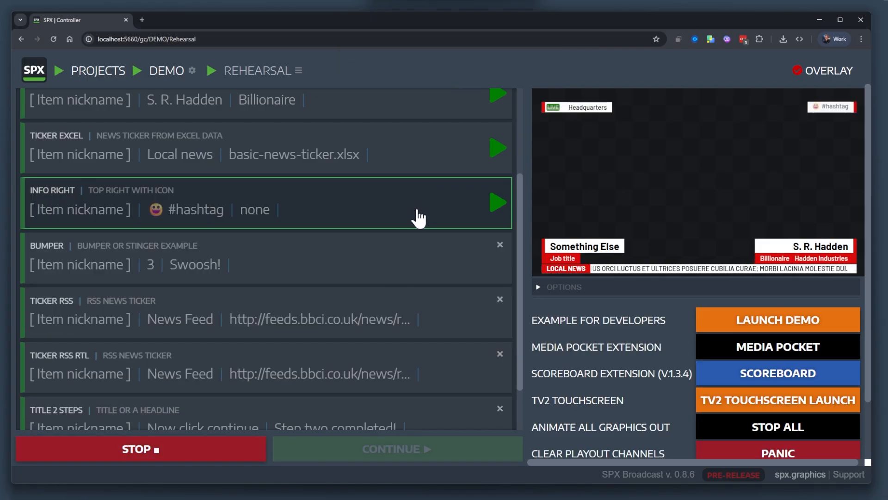
Step: Stop only the NAME RIGHT graphic, leaving the other items playing
scroll(419, 217, "up", 2)
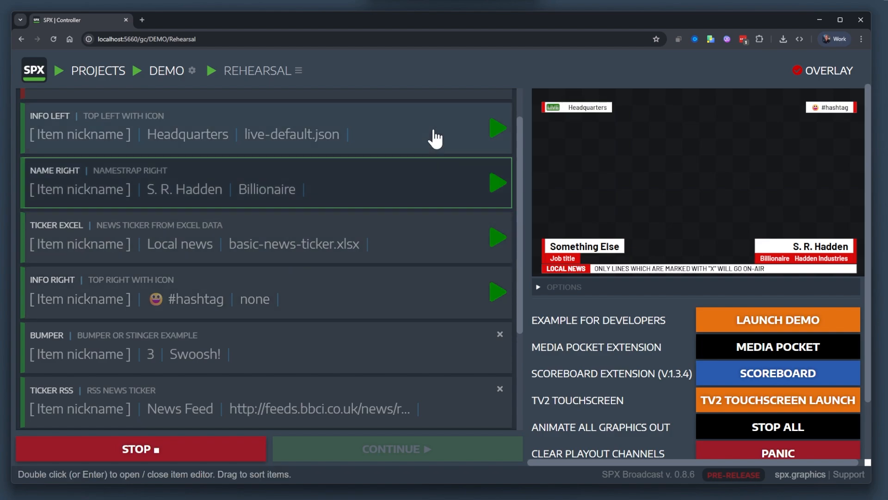
left_click(429, 197)
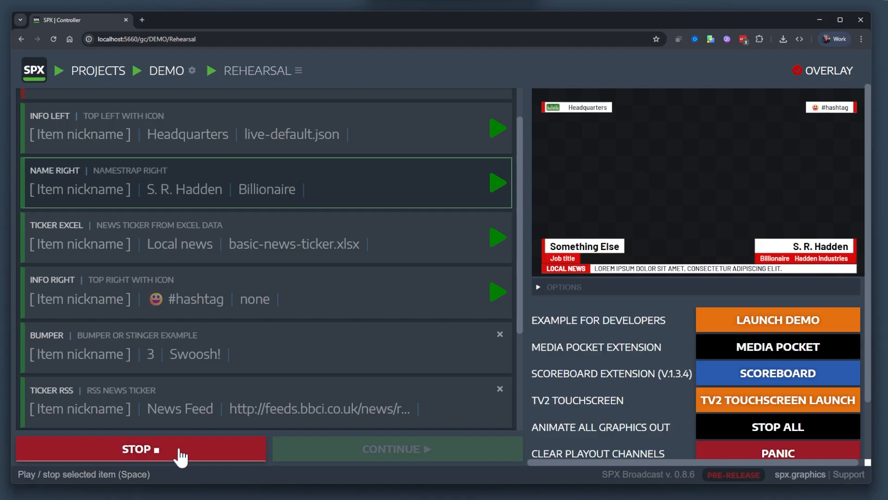
left_click(180, 457)
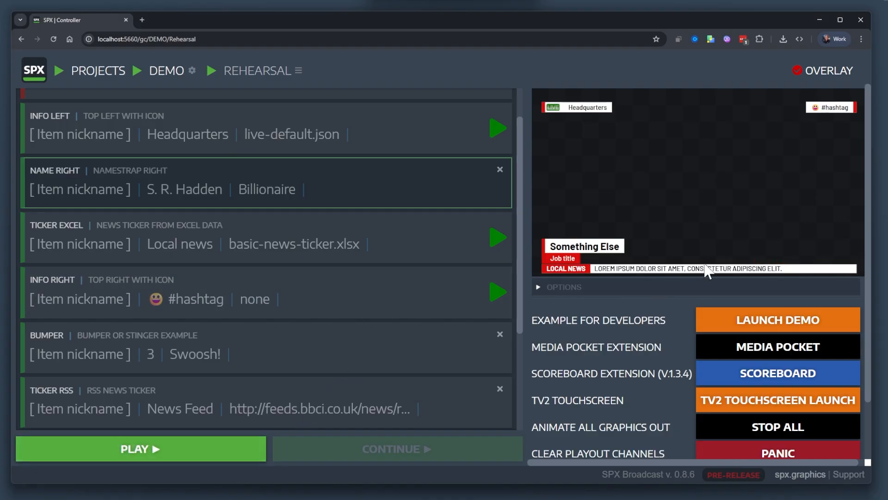
Step: Animate out all graphics playing on the rundown at once
scroll(706, 271, "down", 1)
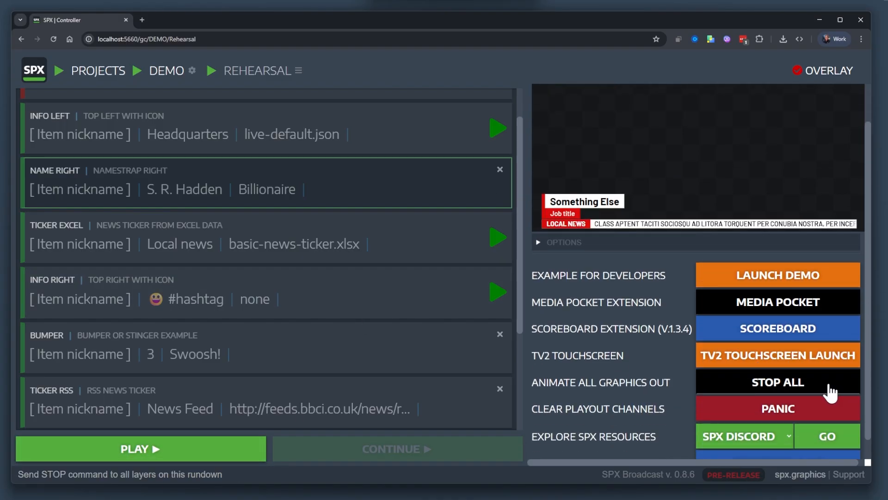
scroll(646, 297, "up", 1)
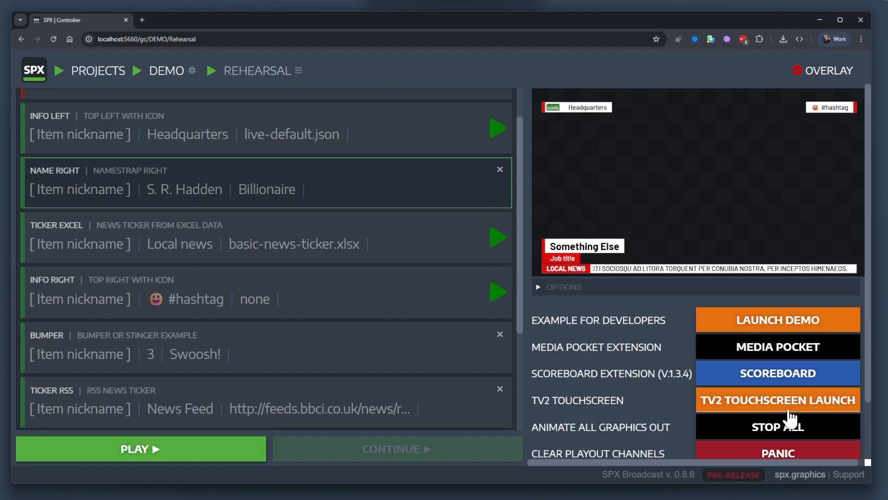
left_click(791, 437)
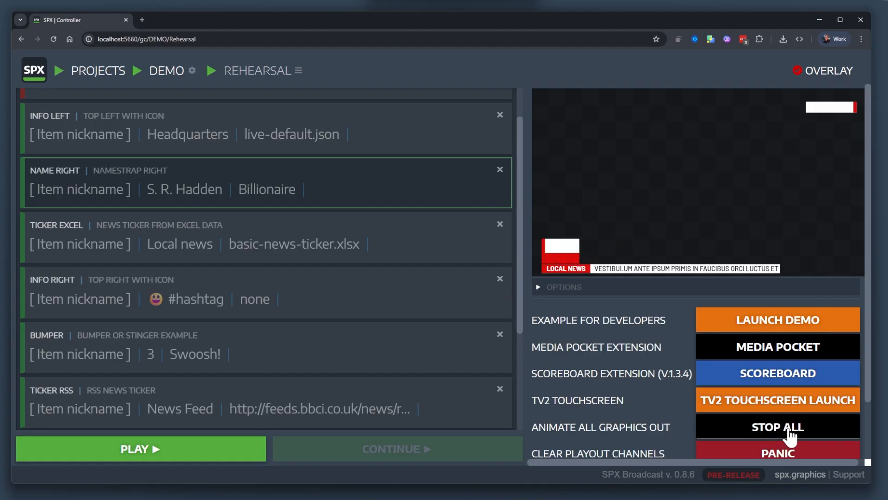
Step: Play and stop INFO LEFT, and put NAME RIGHT, TICKER EXCEL and INFO LEFT on air
left_click(401, 128)
key("space")
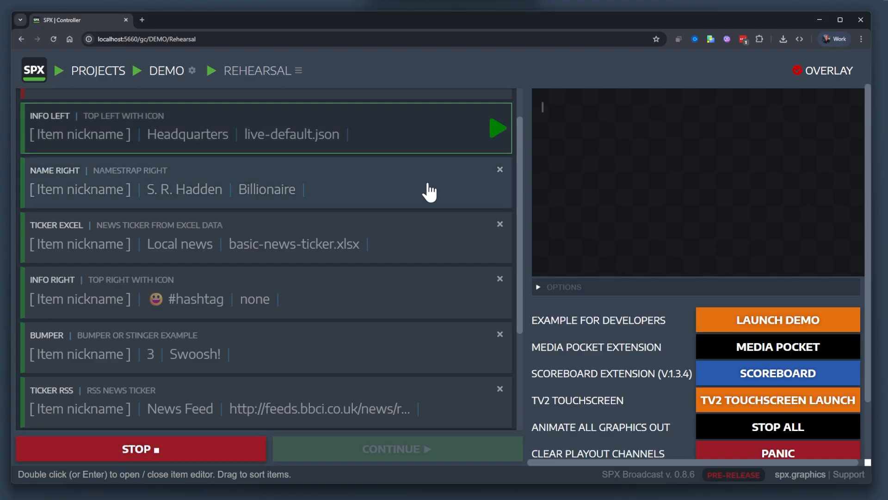
key("space")
left_click(430, 200)
key("space")
left_click(488, 246)
key("space")
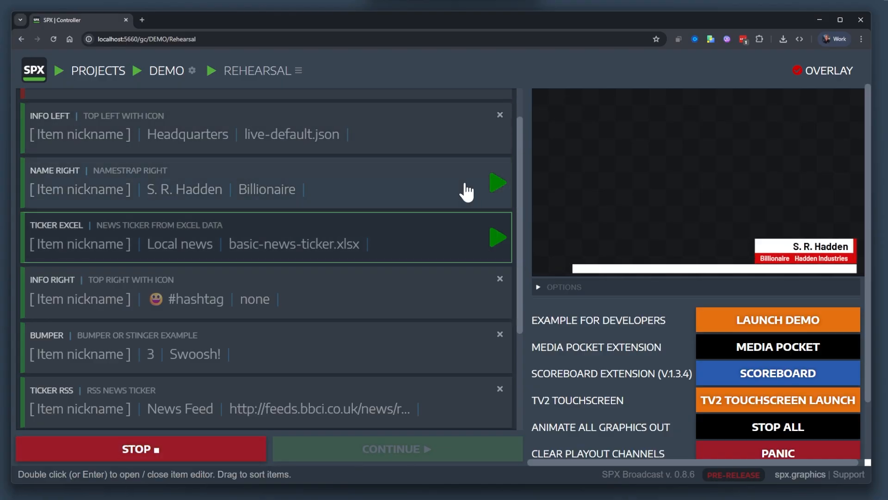
left_click(470, 144)
key("space")
Step: Clear all playout channels immediately with the Panic command
scroll(749, 314, "down", 1)
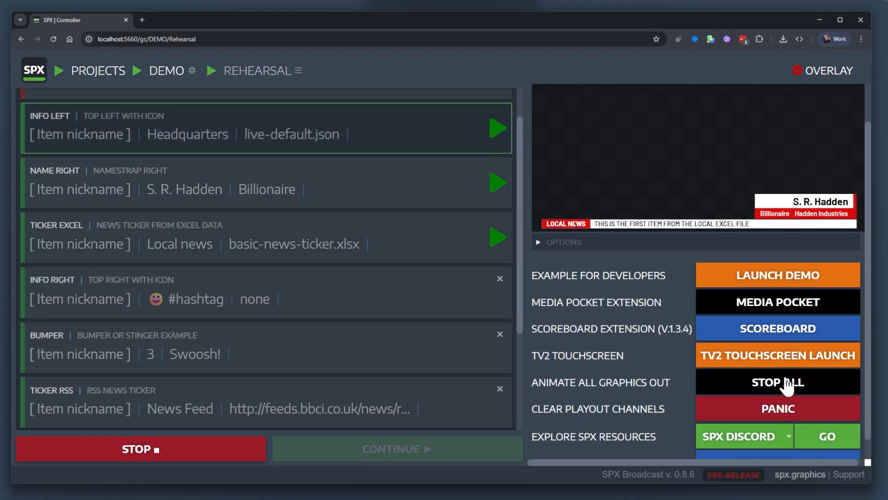
left_click(778, 408)
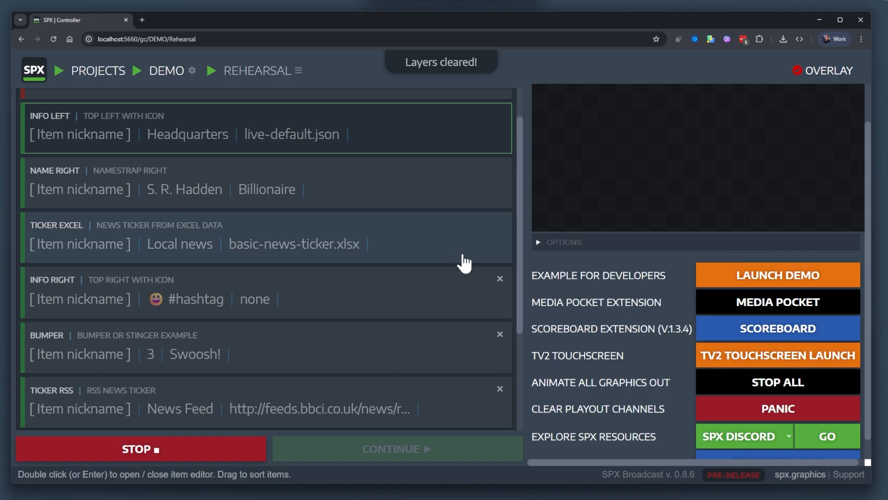
scroll(433, 233, "up", 1)
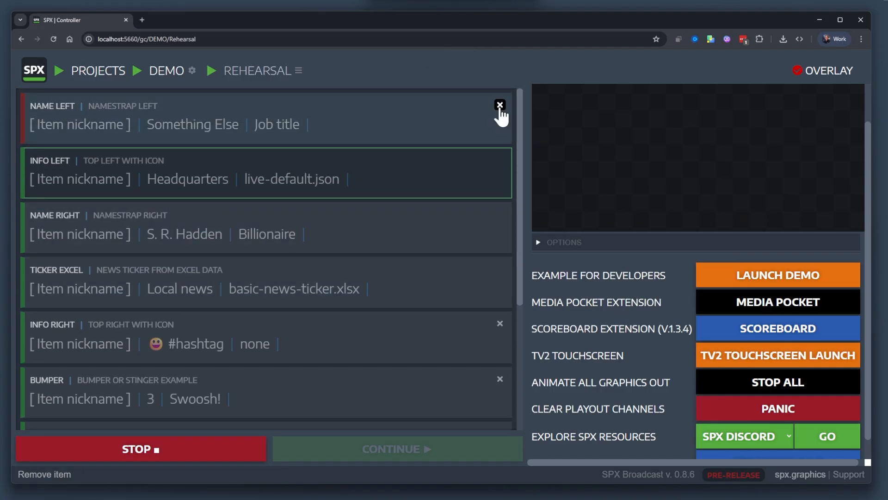
Step: Open the NAME LEFT item to examine its layer, timing and ID settings, close it and keep it selected
left_click(424, 130)
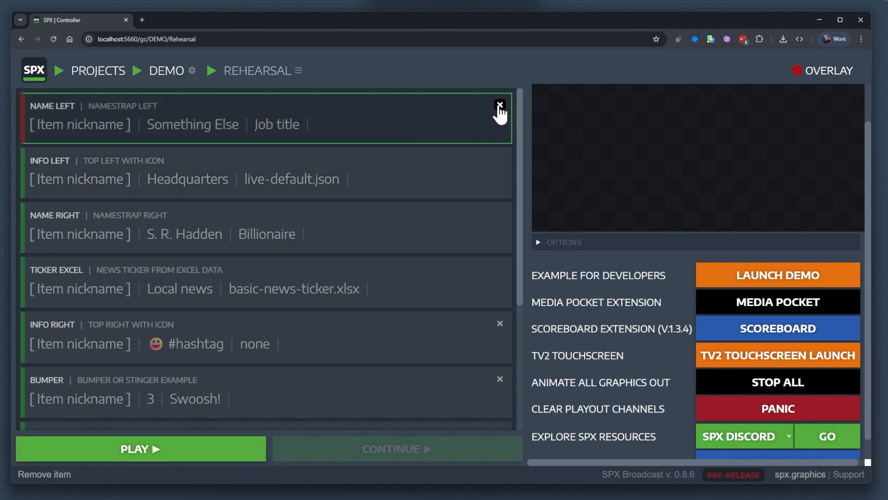
double_click(468, 119)
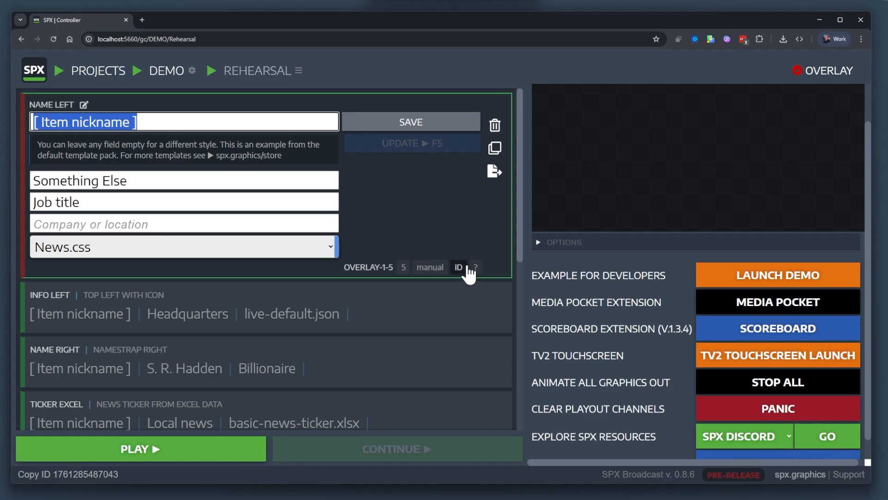
double_click(408, 197)
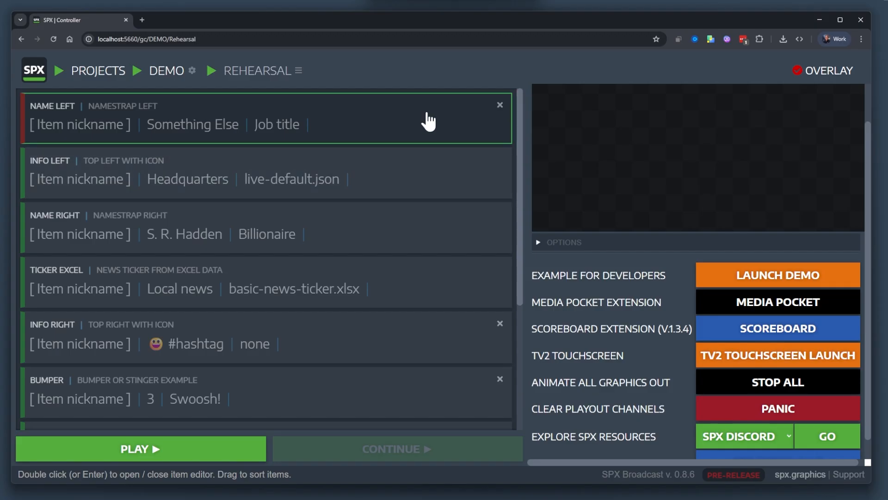
left_click(418, 166)
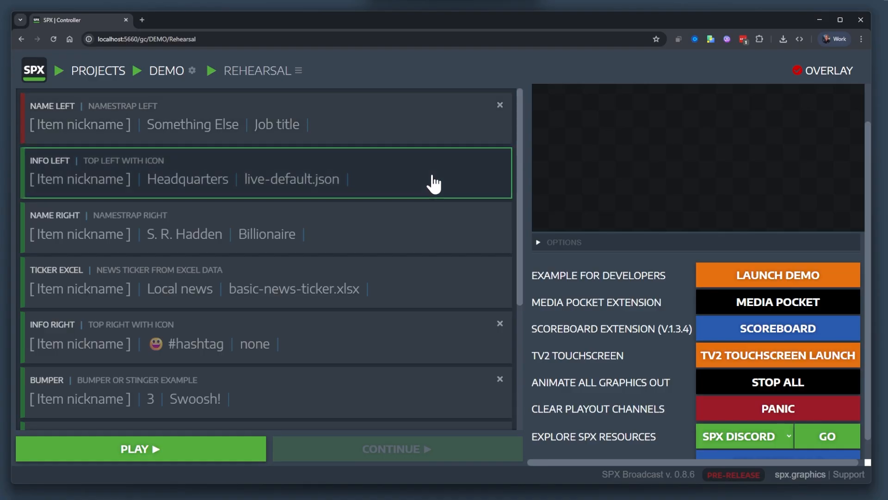
left_click(430, 134)
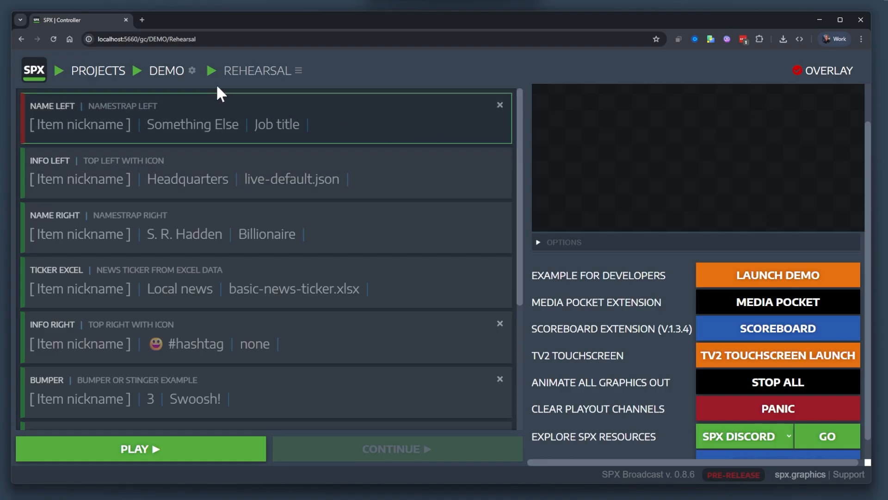
Step: Open the DEMO project settings and expand the BUMPER template's configuration
left_click(192, 72)
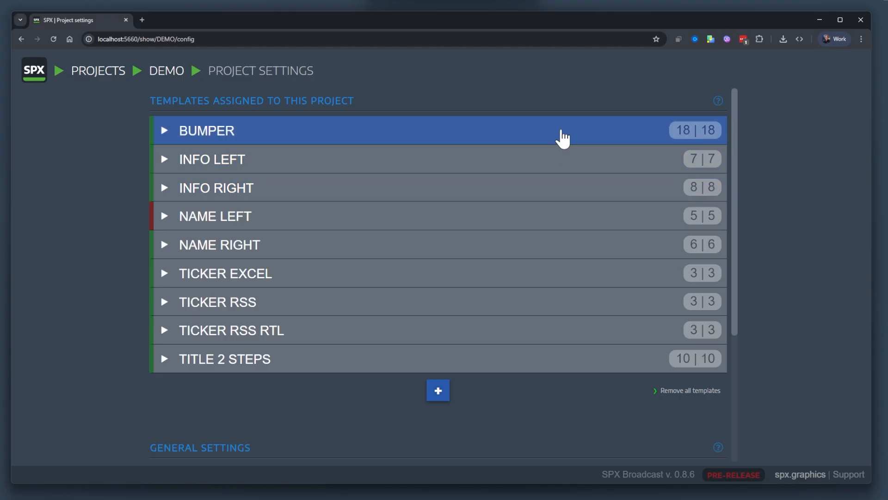
left_click(562, 135)
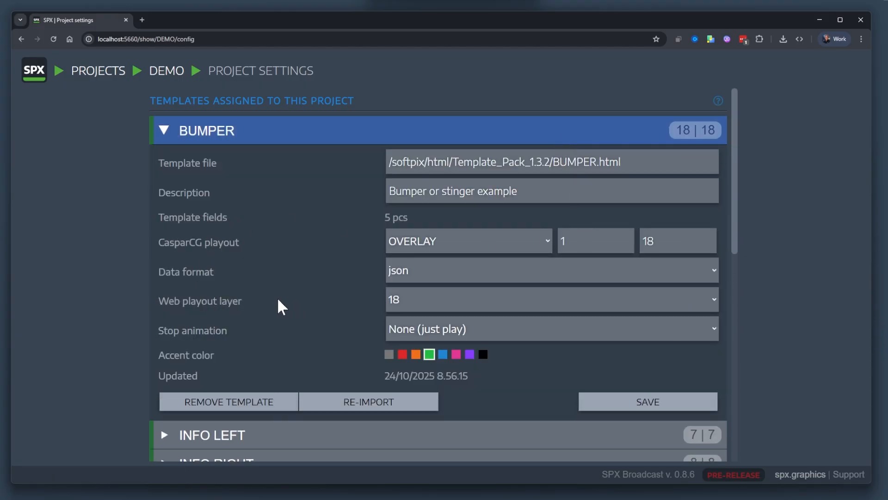
Step: Examine the available web playout layers for the BUMPER template, leave the setting as it is and collapse the template's configuration
left_click(465, 301)
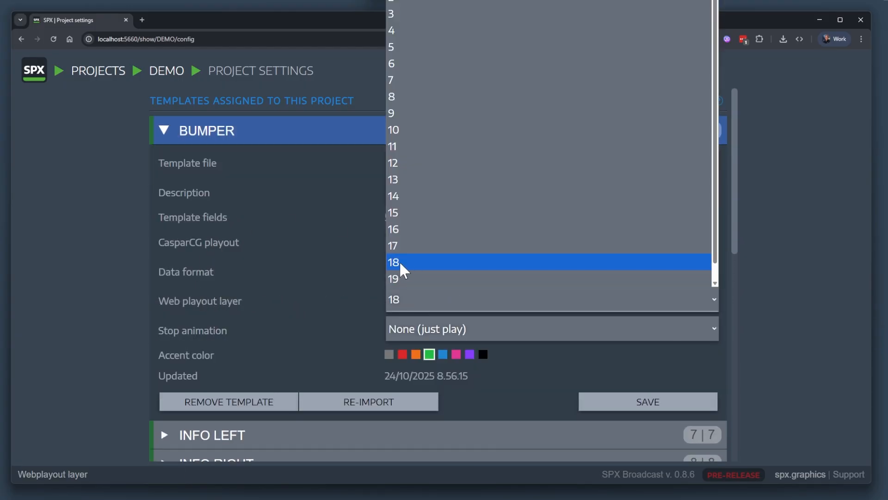
scroll(491, 28, "down", 1)
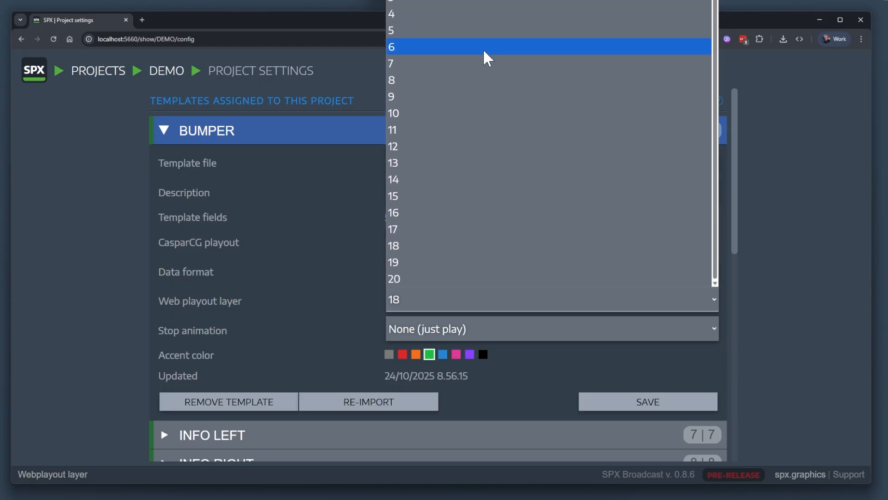
left_click(334, 252)
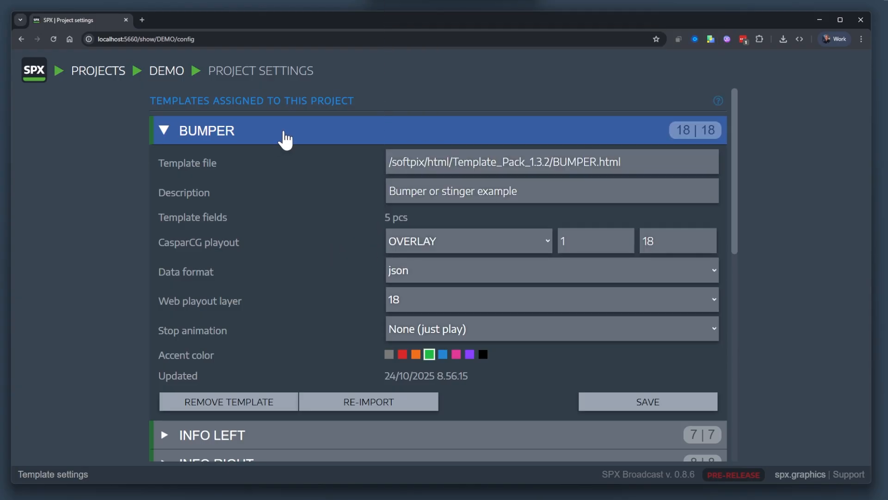
left_click(283, 138)
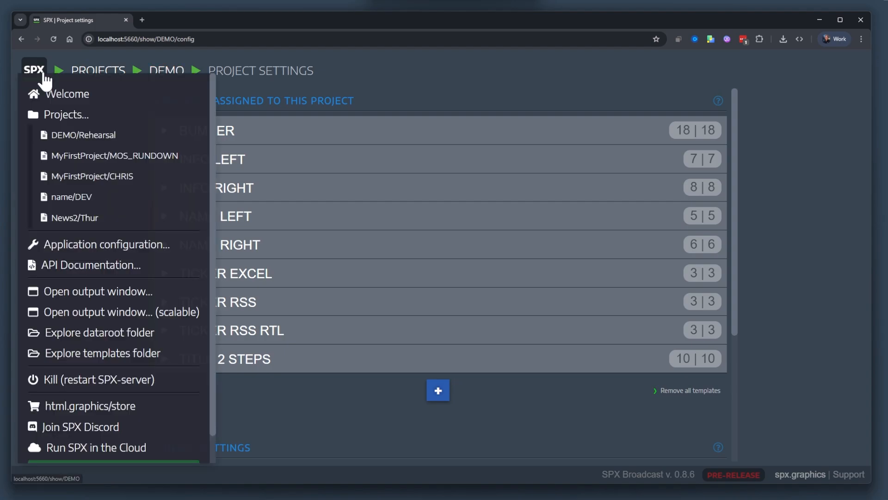
Step: Leave the project settings and reopen the DEMO/Rehearsal rundown
mouse_move(18, 68)
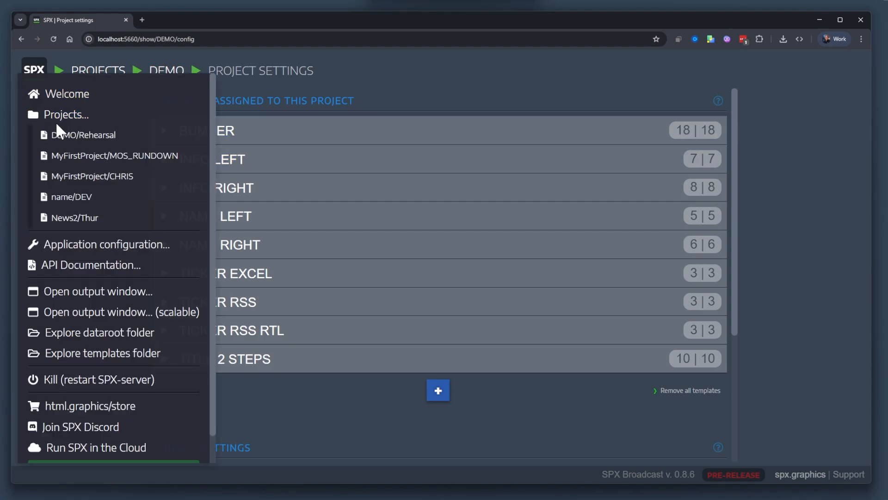
left_click(67, 135)
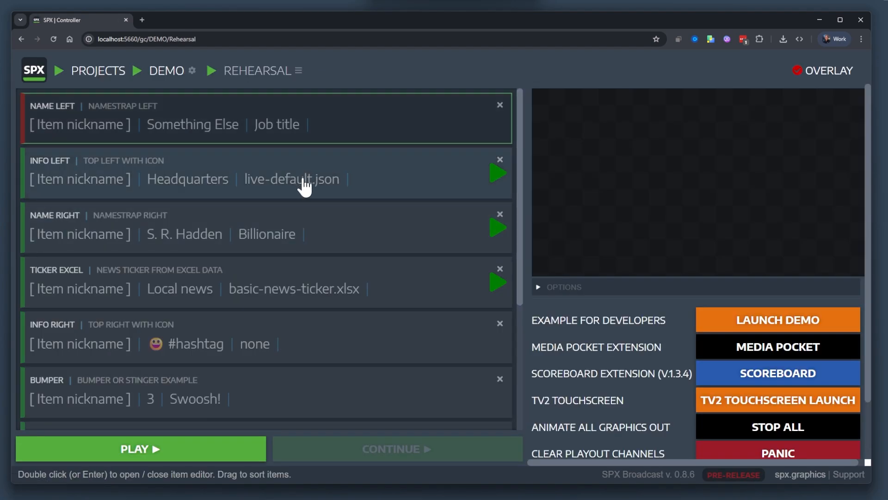
scroll(828, 388, "down", 2)
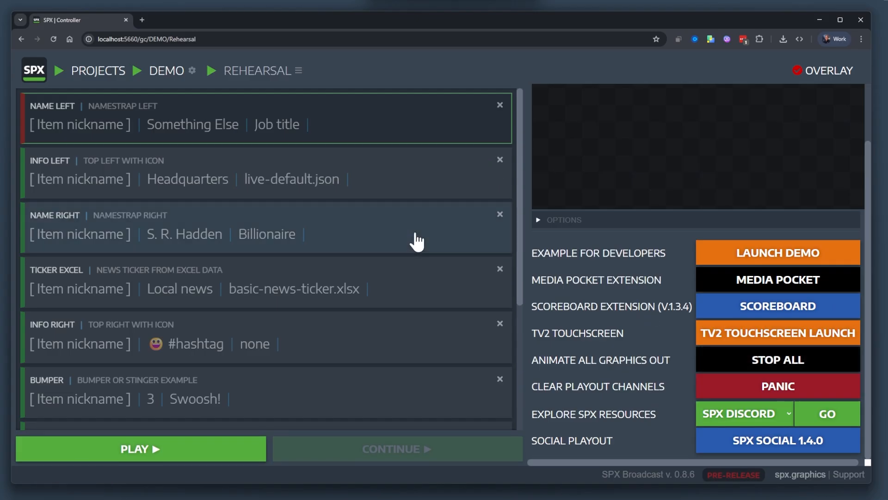
Step: Open the NAME LEFT item's editor and duplicate the item in the rundown
double_click(430, 132)
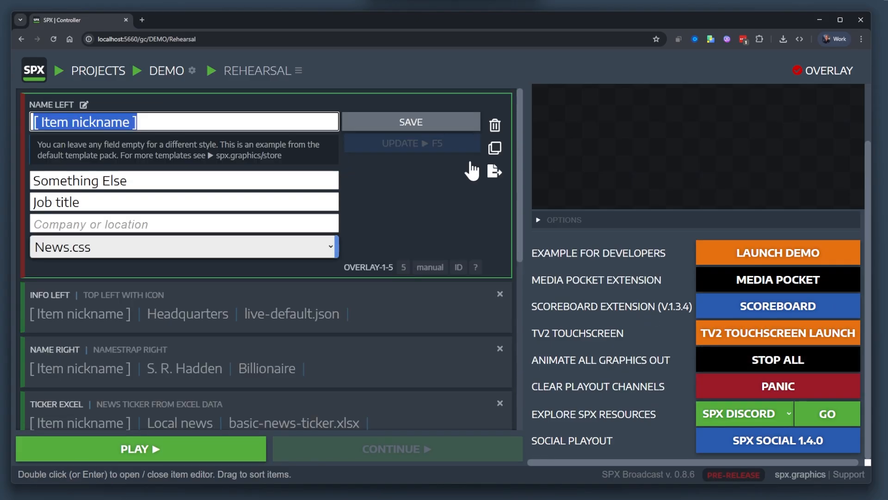
left_click(501, 154)
scroll(363, 278, "down", 1)
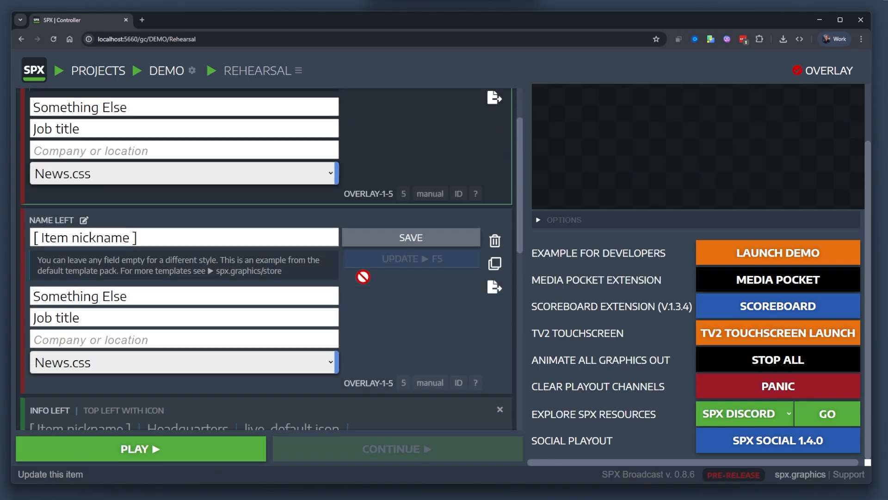
left_click(496, 247)
scroll(429, 246, "down", 3)
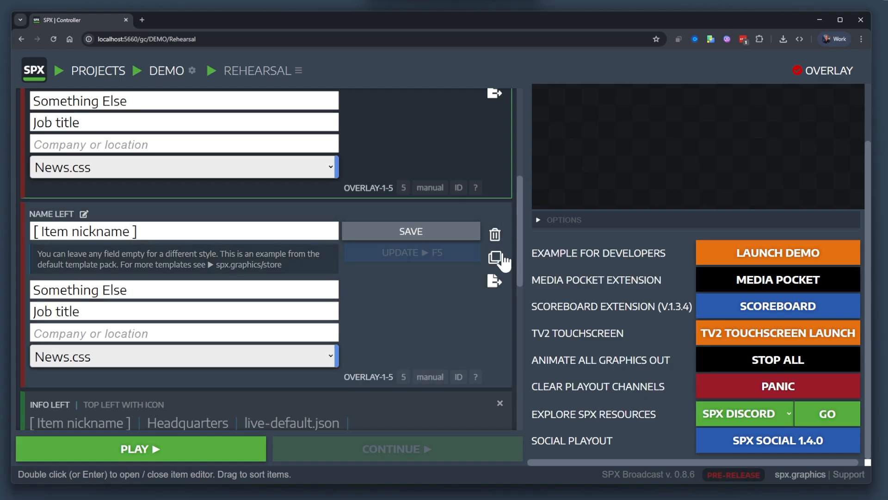
Step: Remove the NAME LEFT items from the rundown
scroll(486, 169, "up", 2)
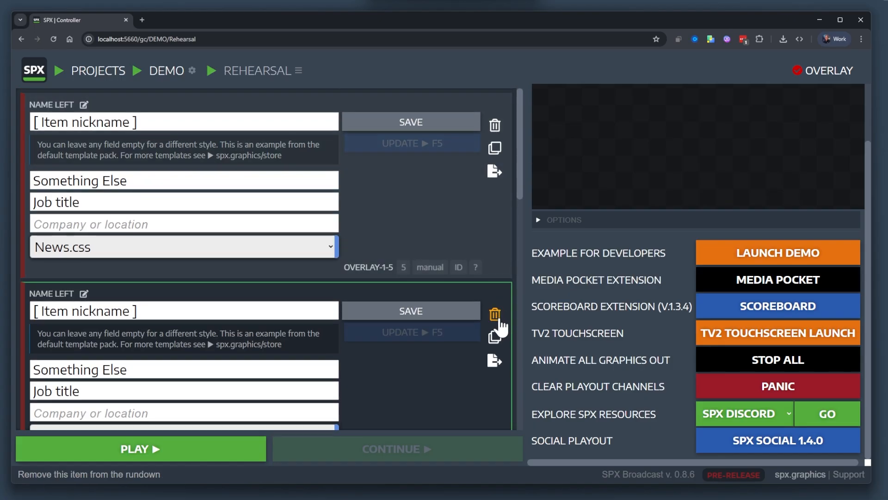
left_click(495, 126)
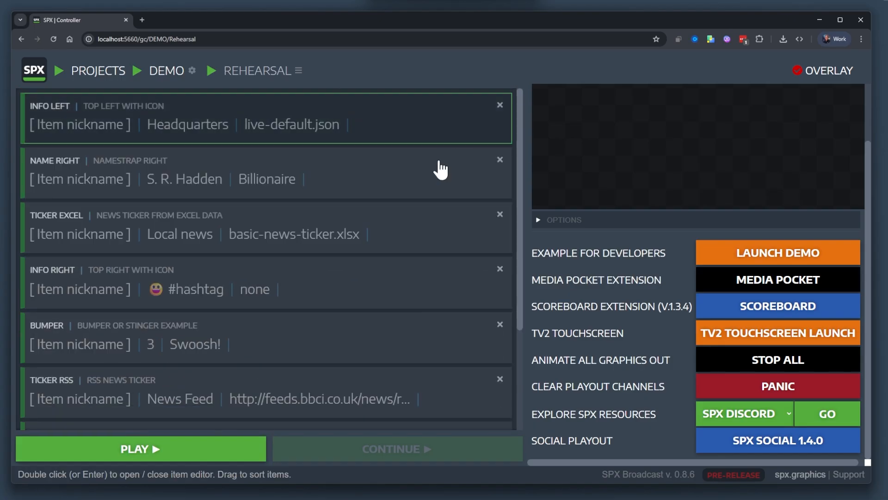
Step: Duplicate the INFO LEFT item twice
key("ctrl+d")
key("ctrl+d")
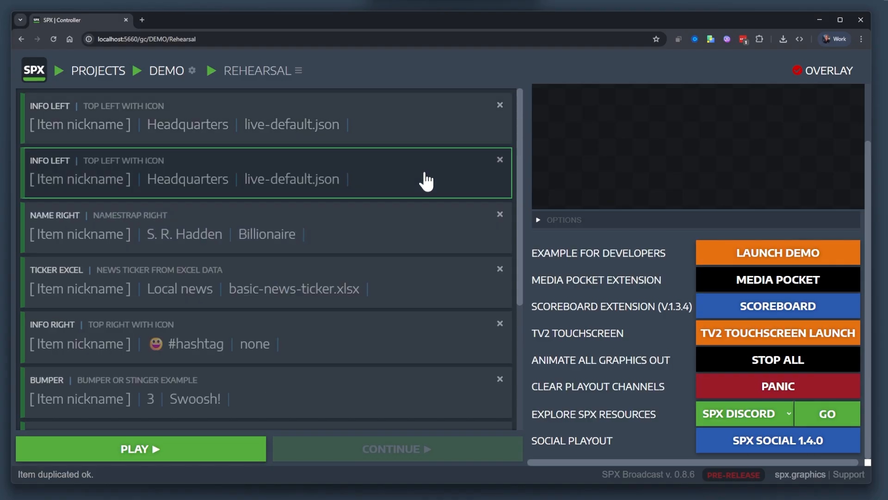
scroll(304, 280, "down", 2)
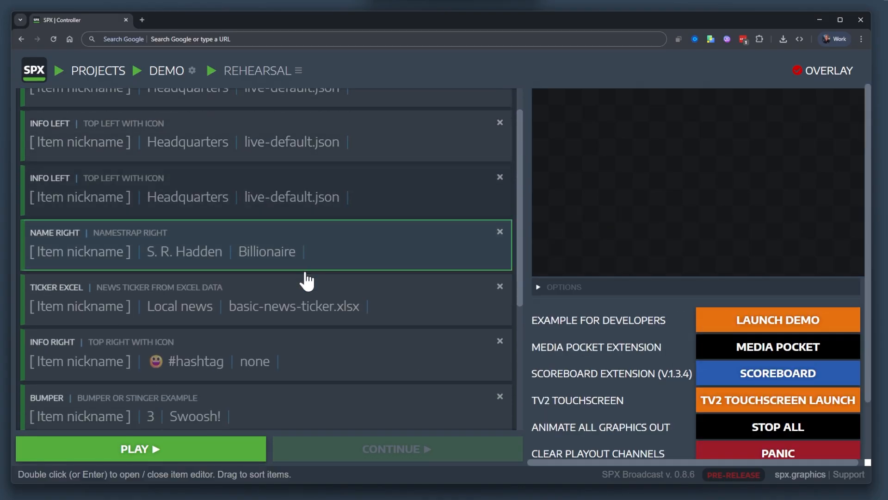
Step: Move the selection down and up through the rundown items, finishing on the first INFO LEFT item
key("Up")
key("Up")
key("Down")
key("Down")
key("Down")
key("Down")
key("Down")
key("Down")
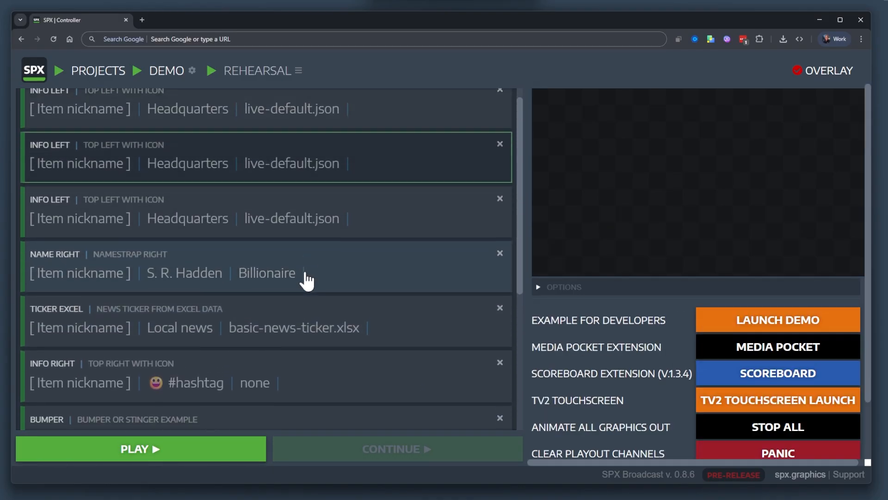
key("Up")
key("Up")
key("Up")
key("Up")
key("Up")
key("Up")
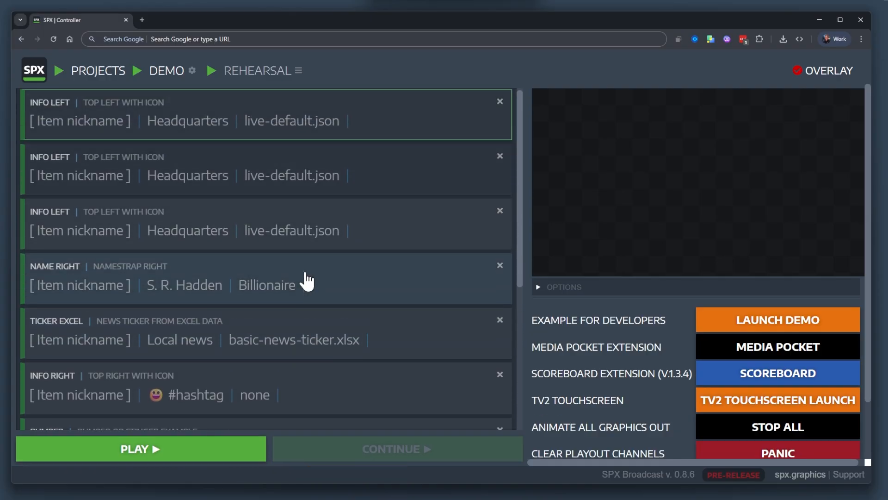
Step: Select the NAME RIGHT item, play it and stop it
key("Down")
key("Down")
key("Down")
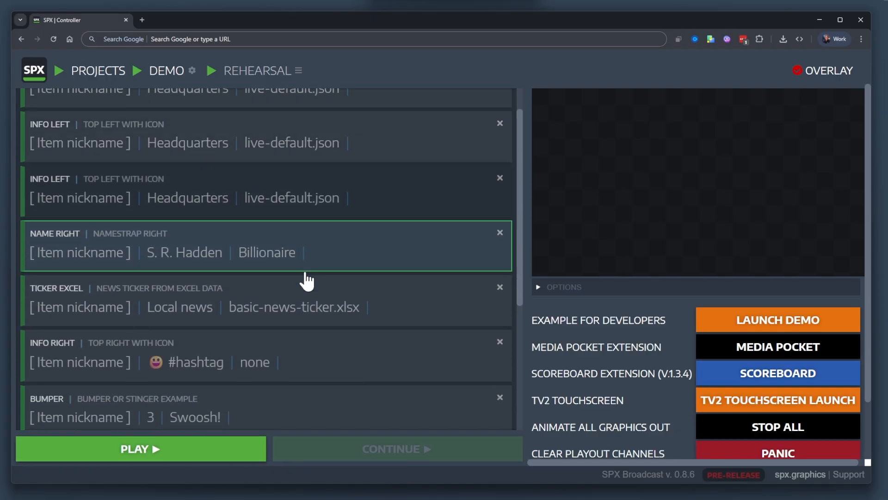
key("F12")
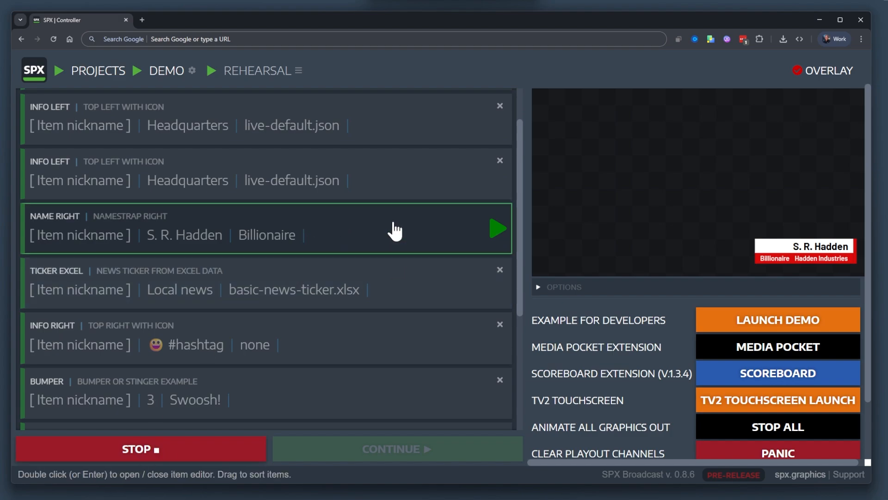
key("space")
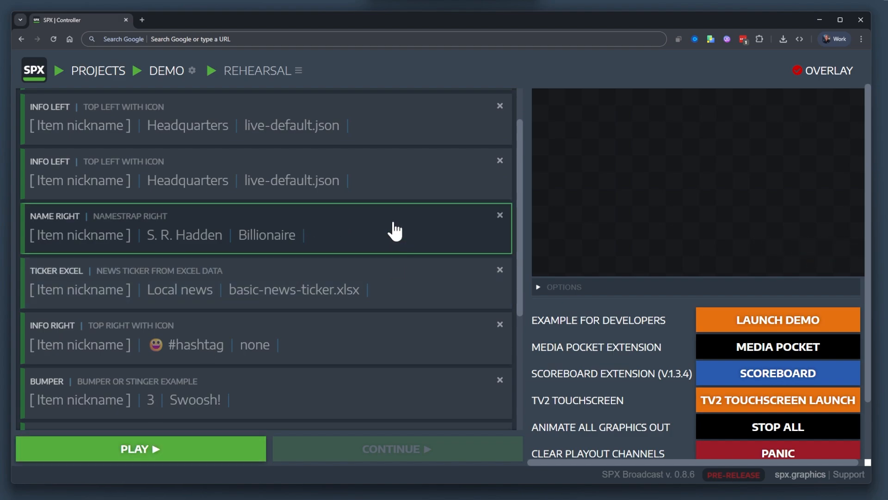
Step: Select the TITLE 2 STEPS item, play it and continue its animation through the second step until it is off air
scroll(395, 230, "down", 5)
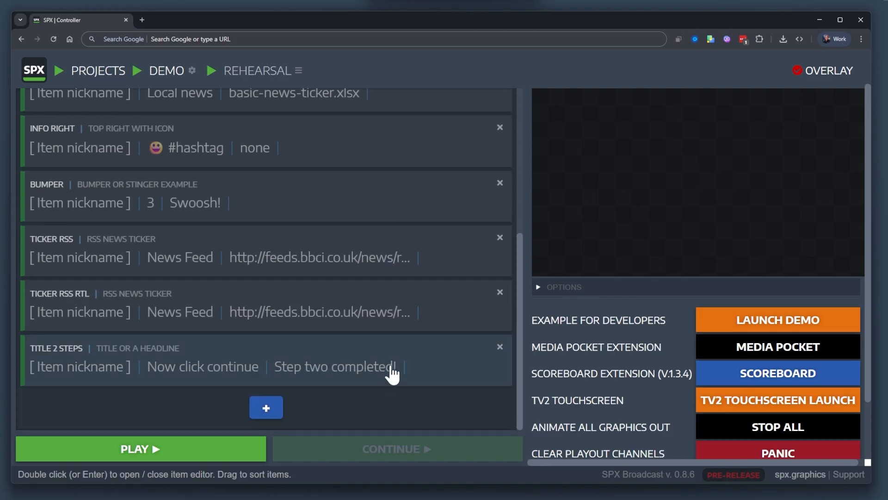
left_click(392, 372)
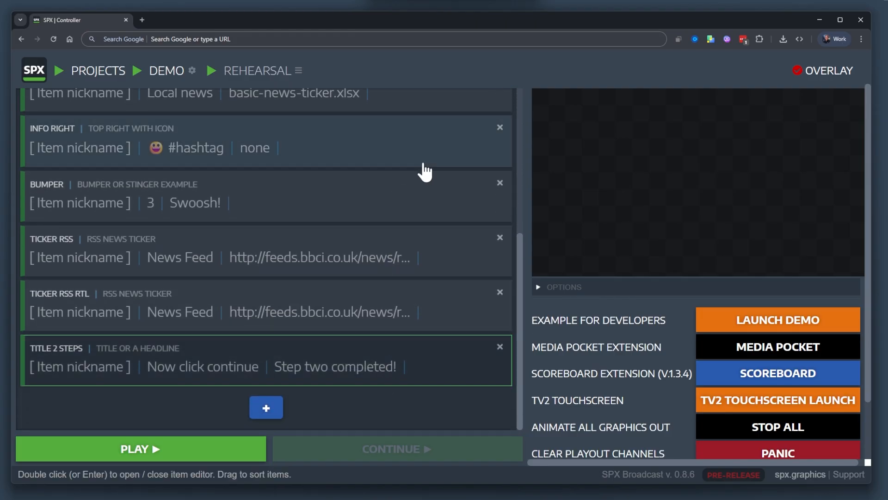
key("F12")
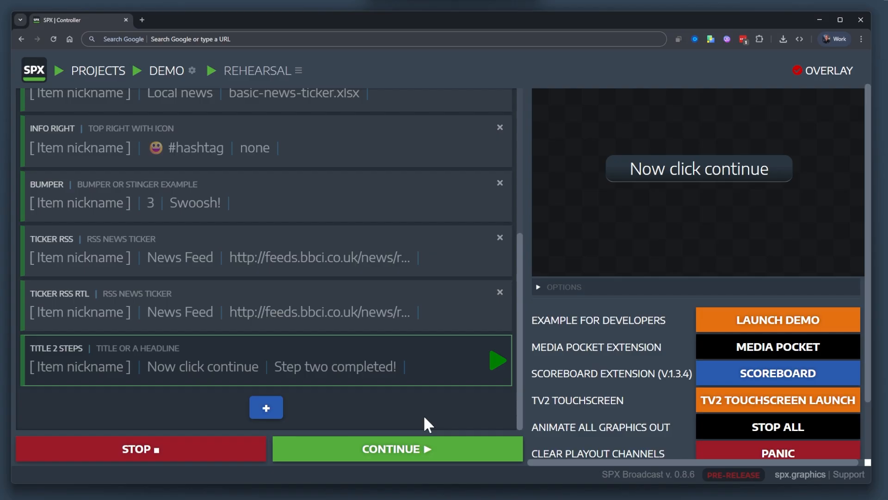
left_click(400, 458)
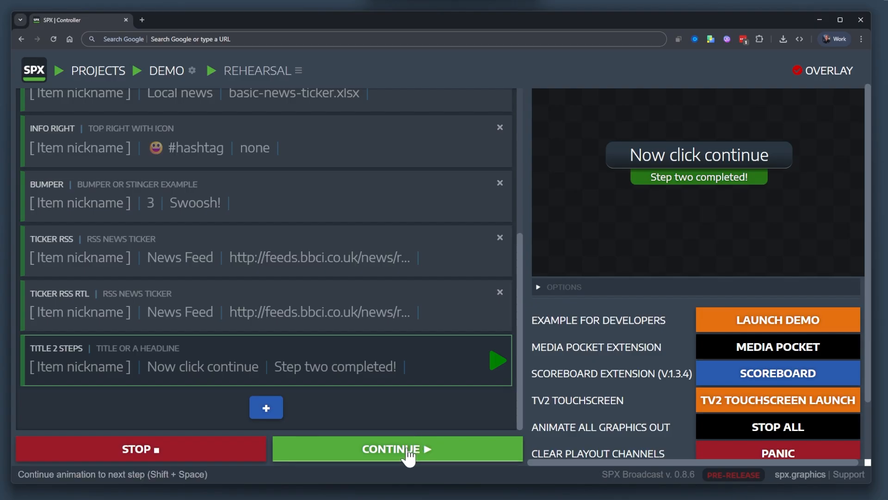
left_click(417, 444)
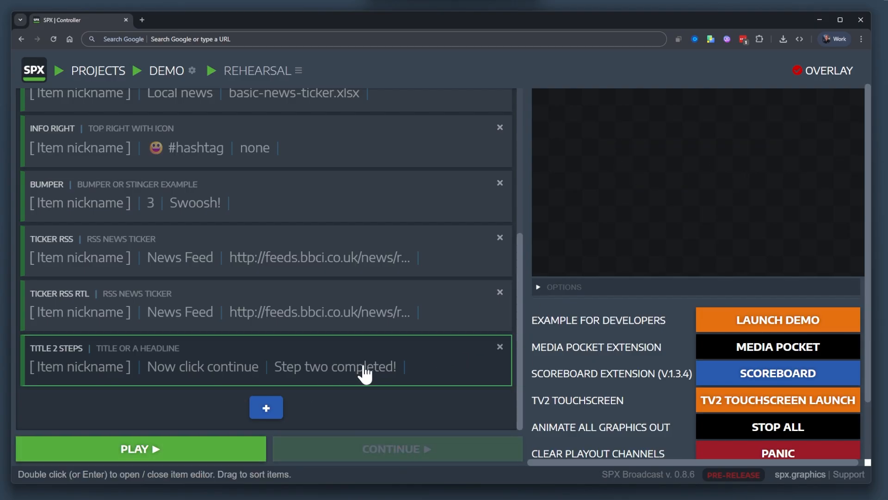
Step: Play the TITLE 2 STEPS item once more and stop it before its second step
left_click(217, 452)
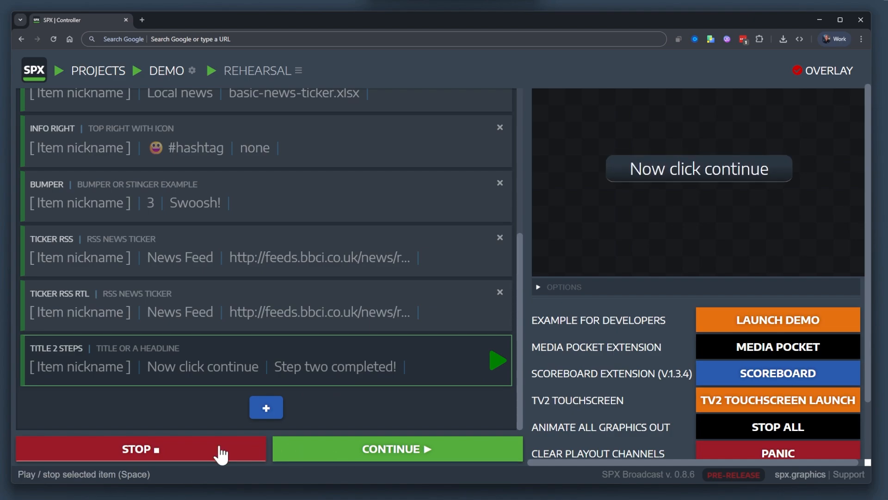
left_click(221, 453)
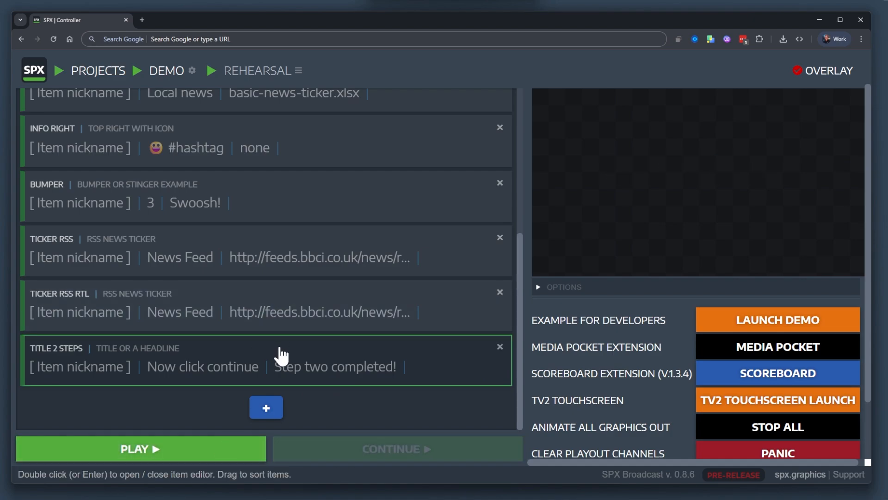
Step: Return to the start of the rundown and narrow the controller window to free desktop space beside it
scroll(282, 355, "up", 5)
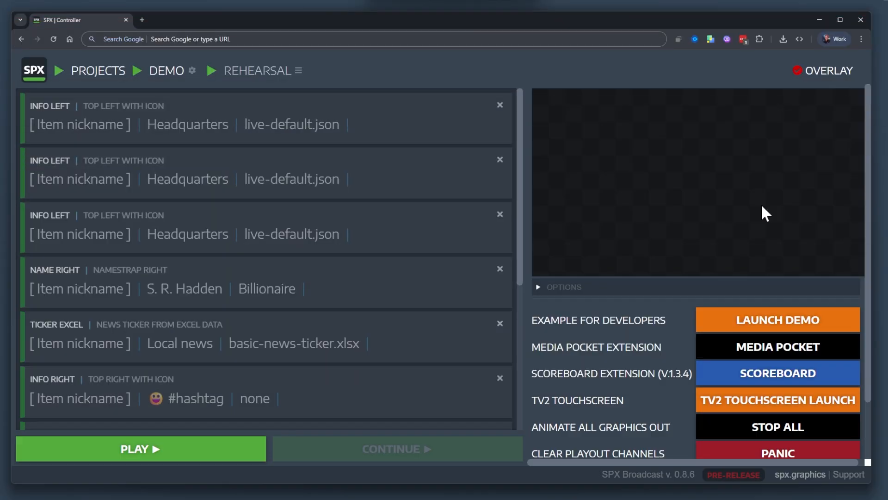
left_click_drag(873, 205, 543, 182)
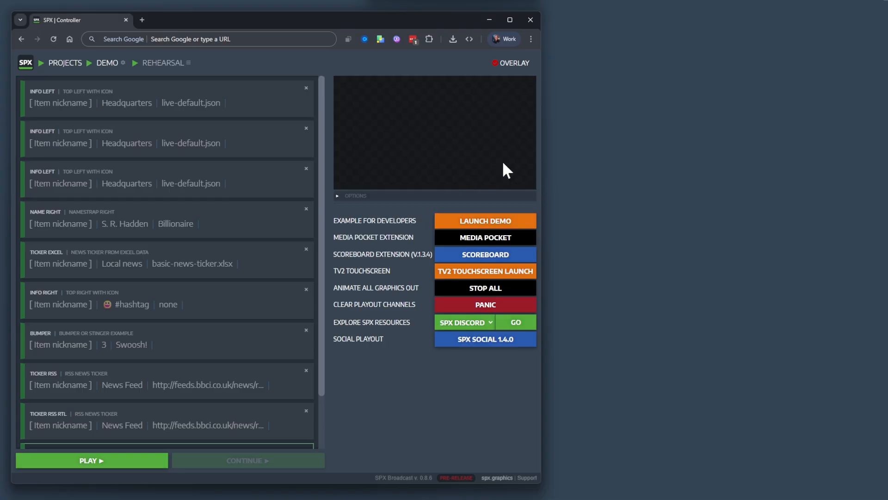
Step: Turn on the popup renderer in the preview options, then shrink the Program window and place it beside the controller
left_click(393, 196)
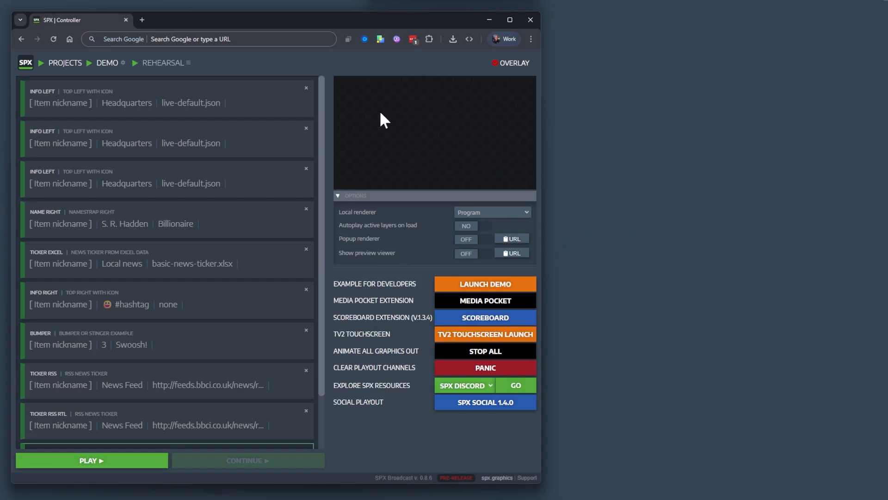
left_click(466, 239)
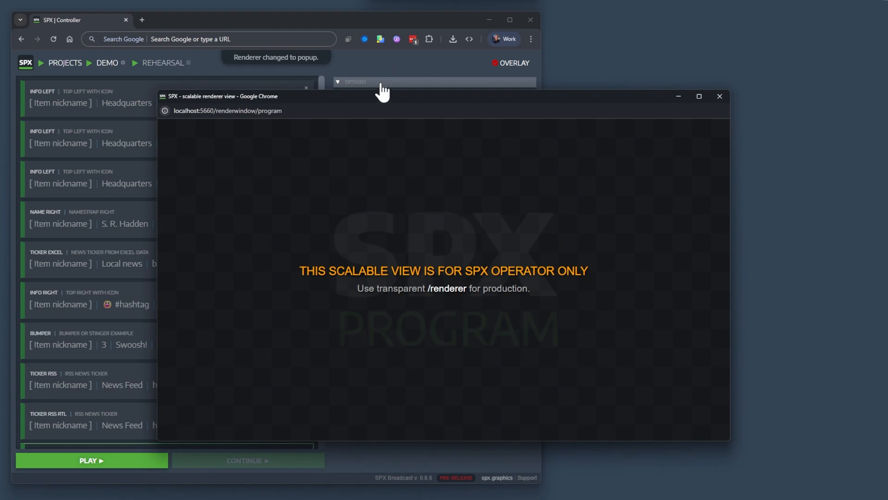
left_click_drag(384, 102, 540, 25)
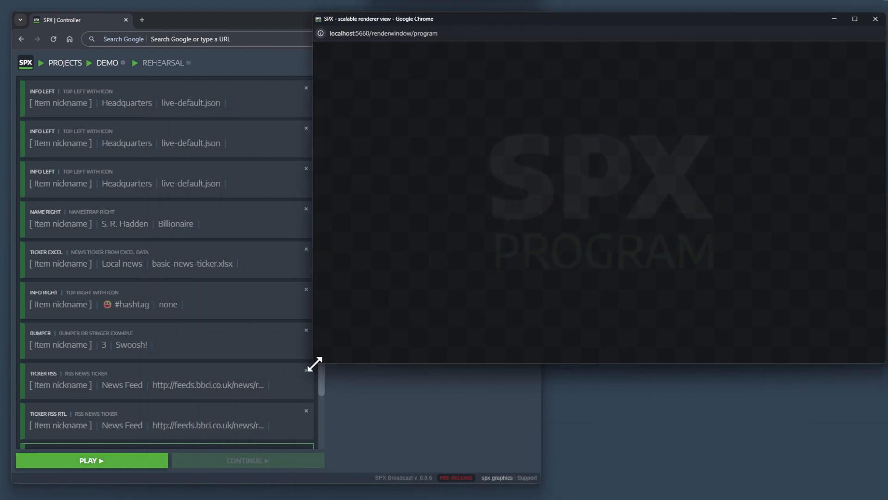
left_click_drag(315, 364, 555, 265)
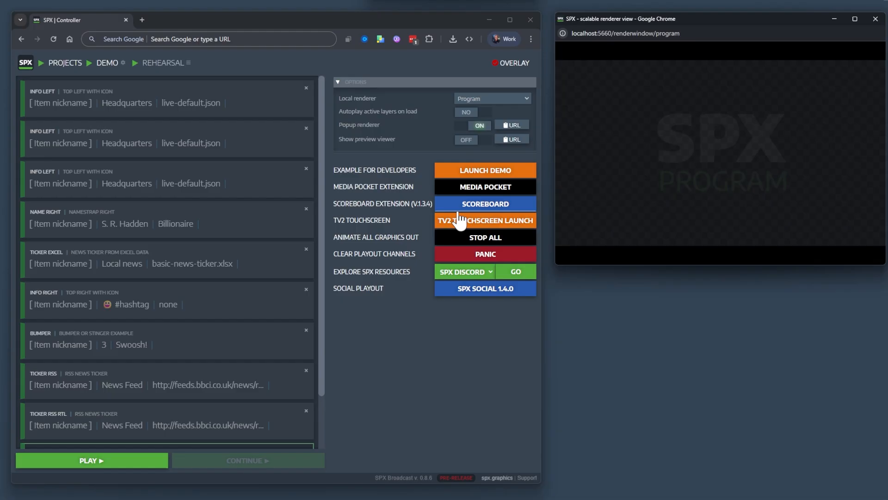
Step: Turn on the preview viewer, then shrink the Preview window and place it beneath the Program window
left_click(465, 140)
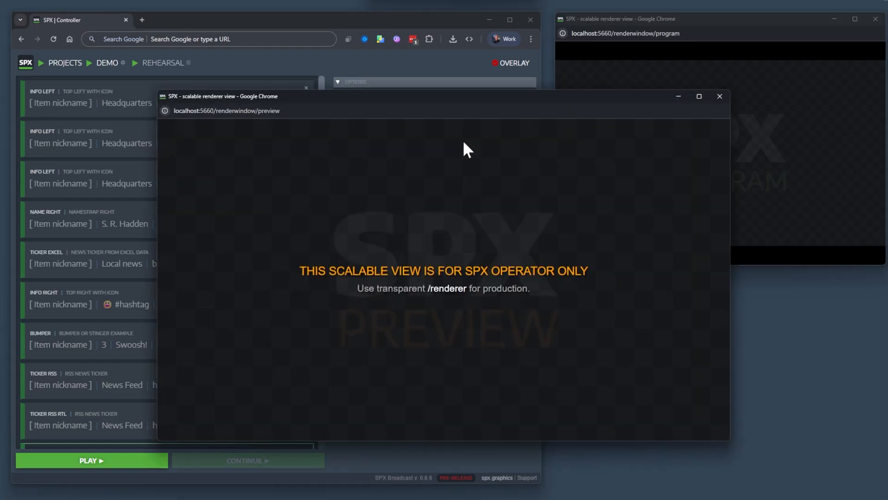
left_click_drag(157, 96, 555, 271)
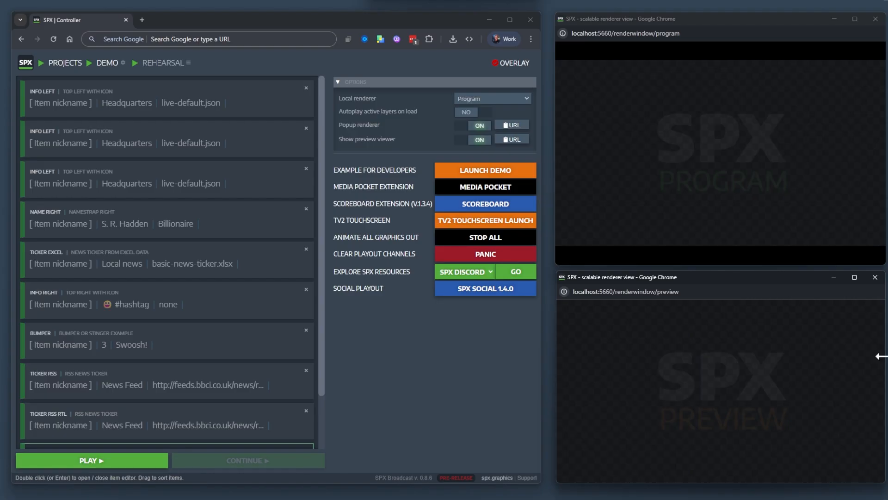
left_click_drag(880, 356, 858, 354)
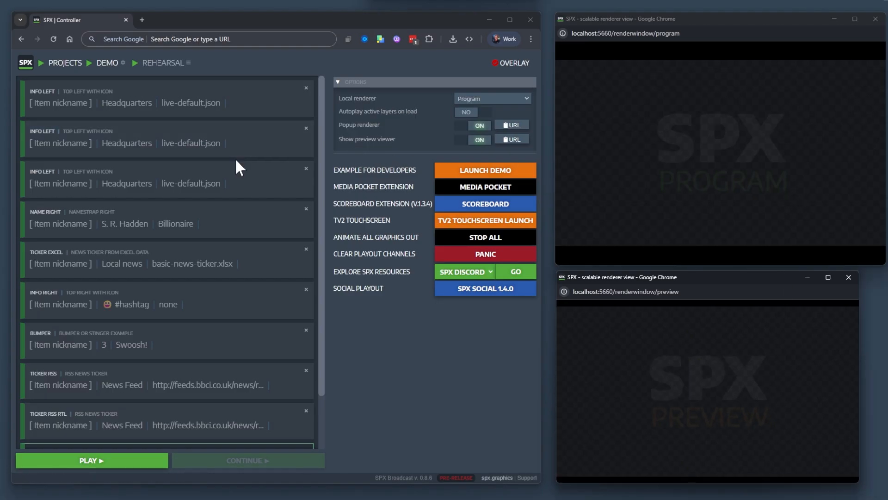
Step: Collapse the preview options and cue the NAME RIGHT and TICKER EXCEL items in the Preview window
left_click(394, 82)
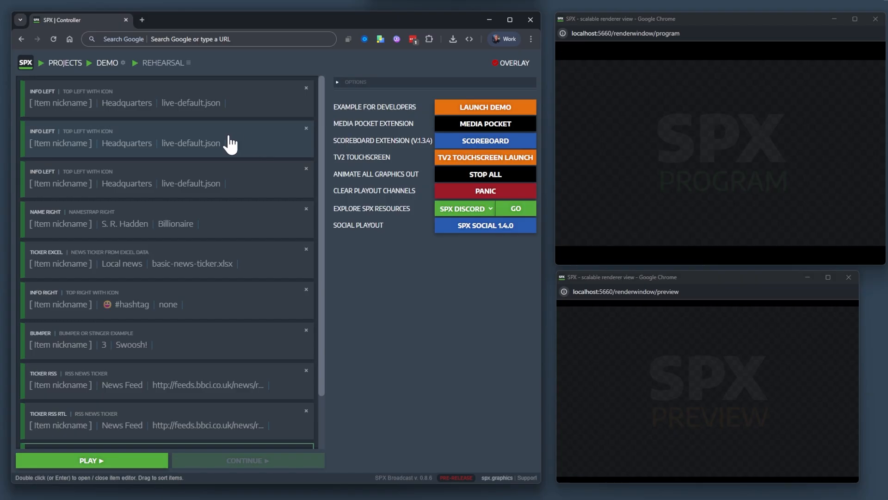
left_click(198, 231)
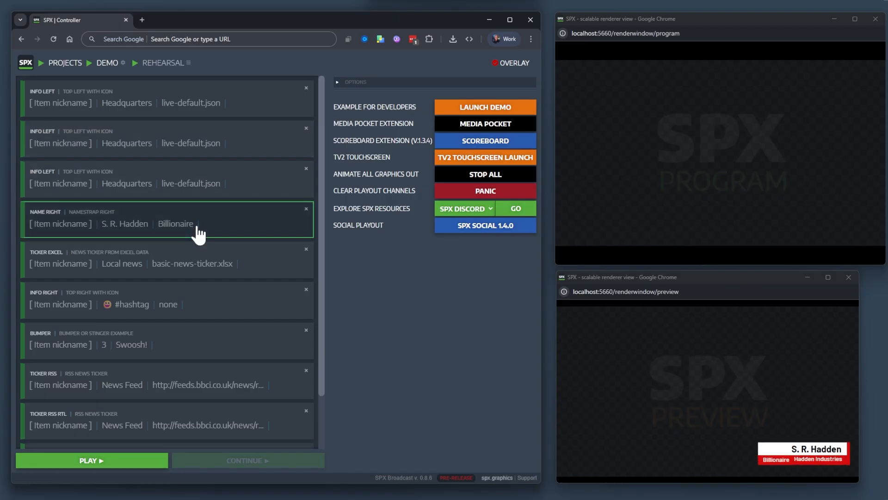
left_click(214, 268)
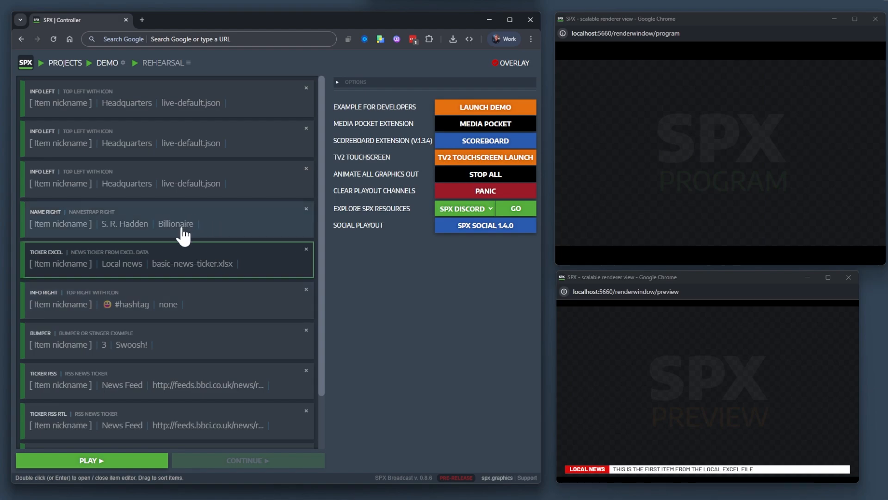
Step: Respell the surname in the NAME RIGHT item's full name field with a single d, save it and play the item
left_click(212, 229)
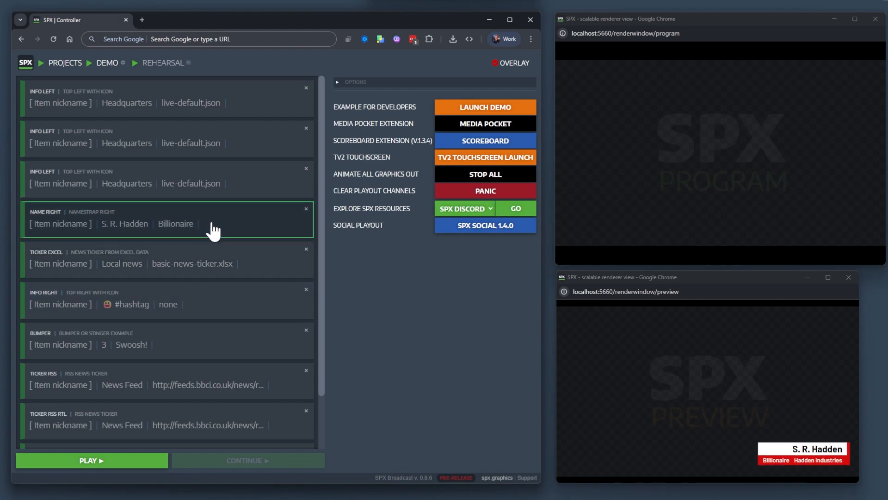
double_click(212, 229)
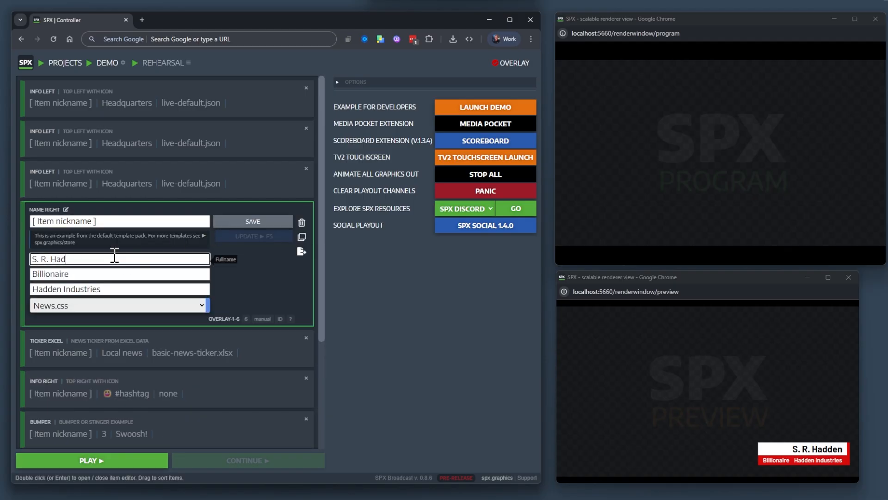
type("en")
key("Return")
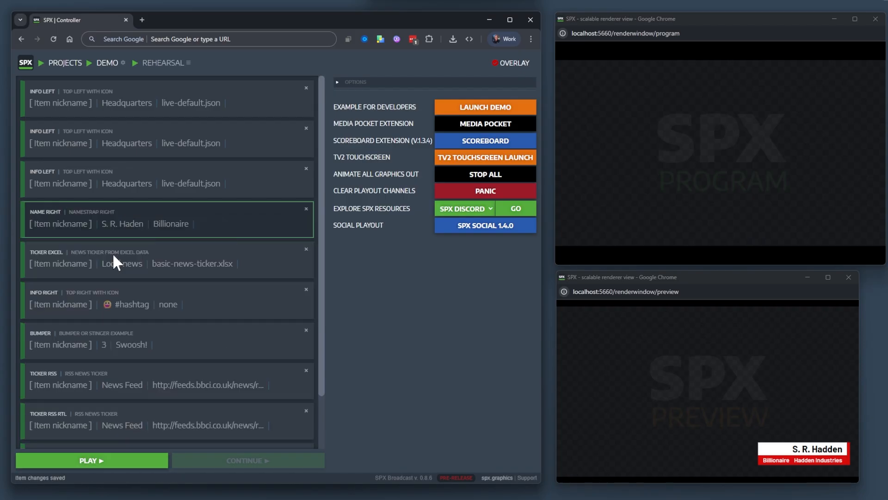
key("space")
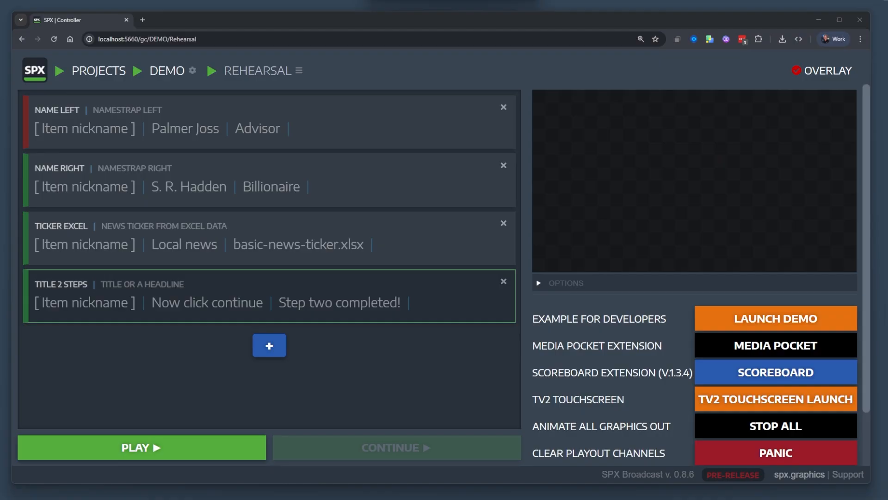
Step: Change the TITLE 2 STEPS item's ID to TITLE and save the item
left_click(450, 313)
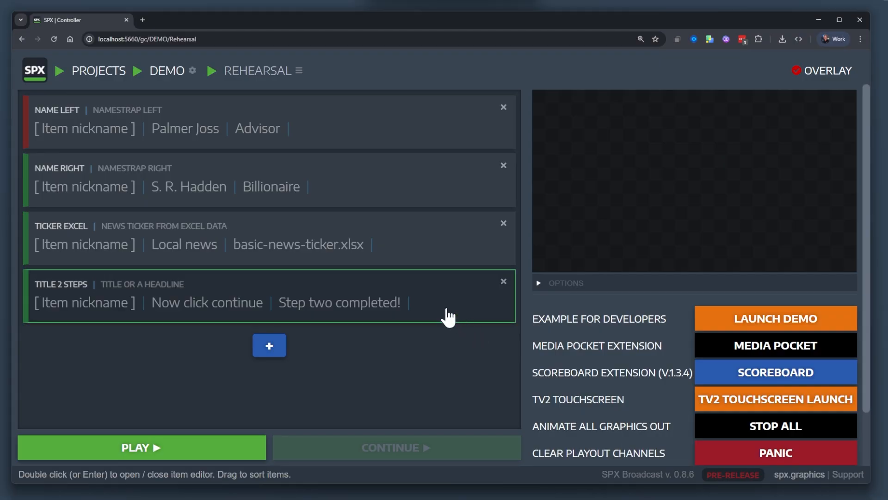
double_click(453, 286)
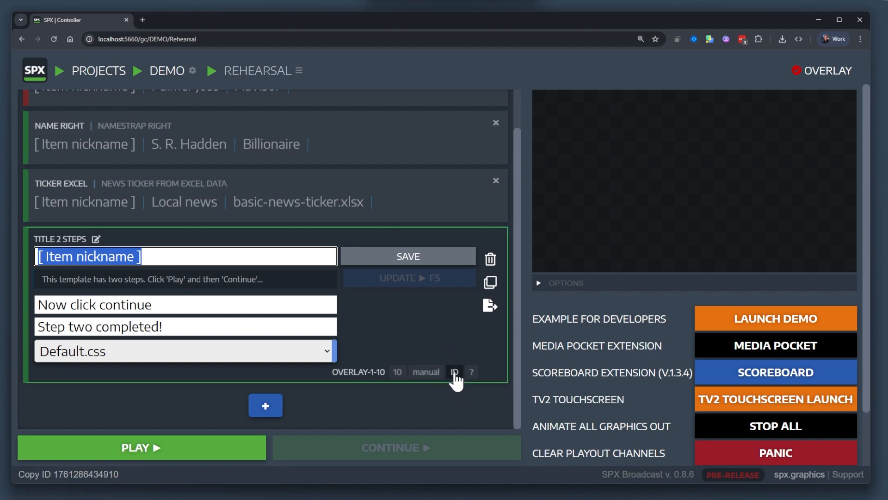
left_click(455, 373)
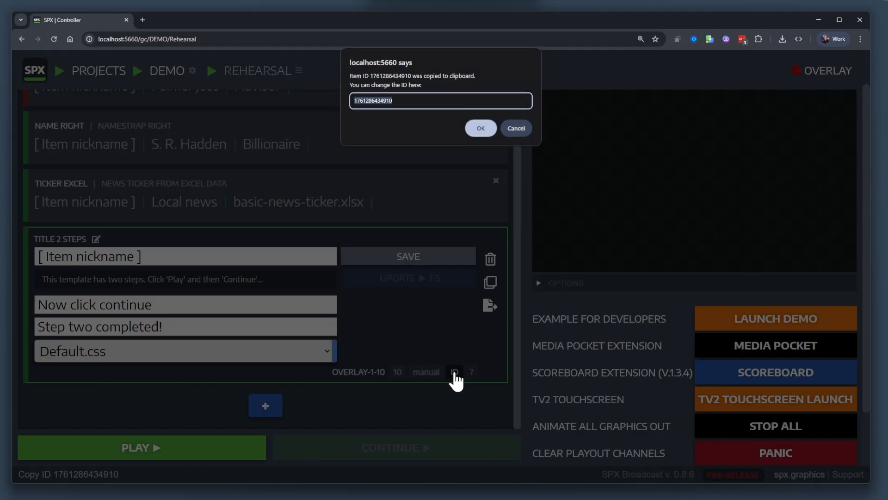
type("TITLE")
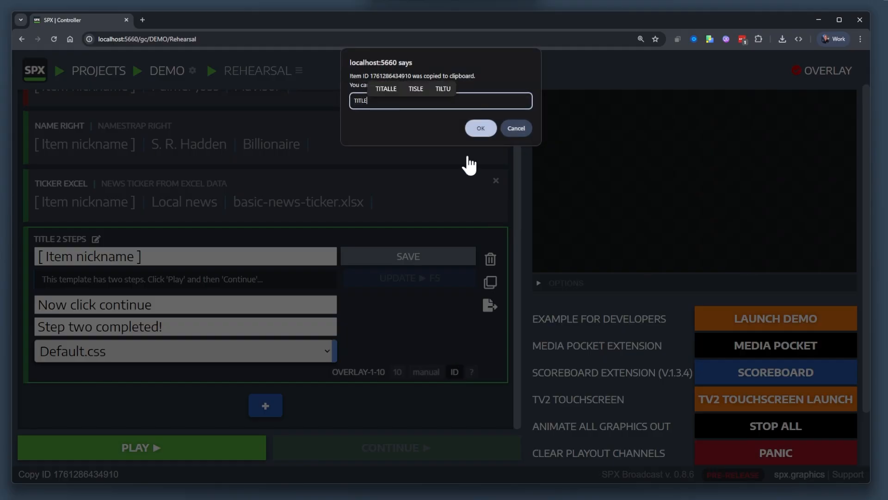
key("Return")
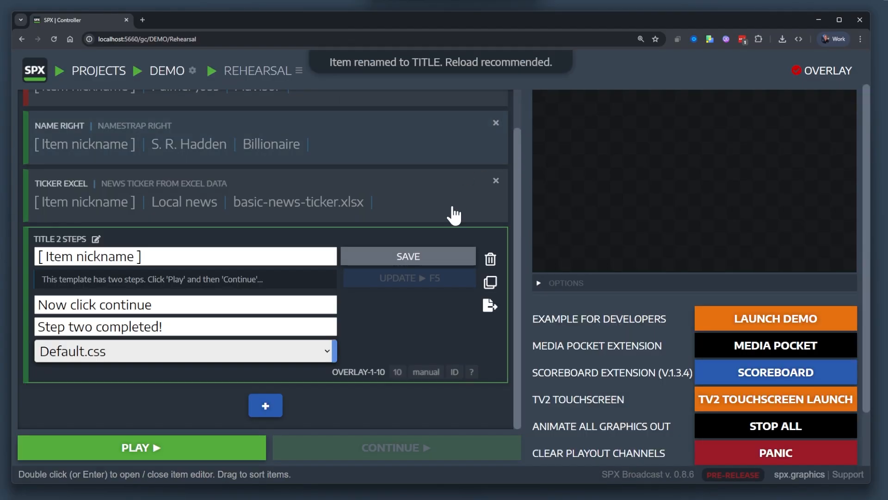
left_click(404, 265)
left_click(273, 139)
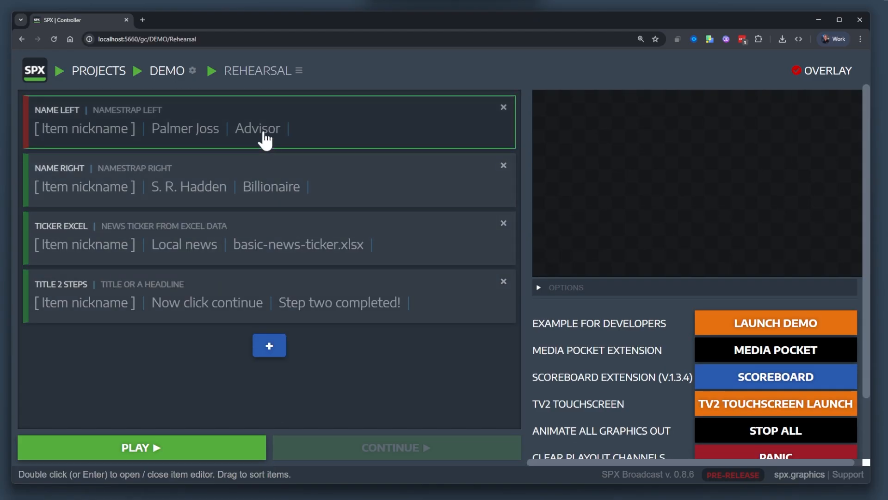
Step: Copy the API play command of the item with ID TITLE and paste it as the address of a new browser tab
key("ctrl")
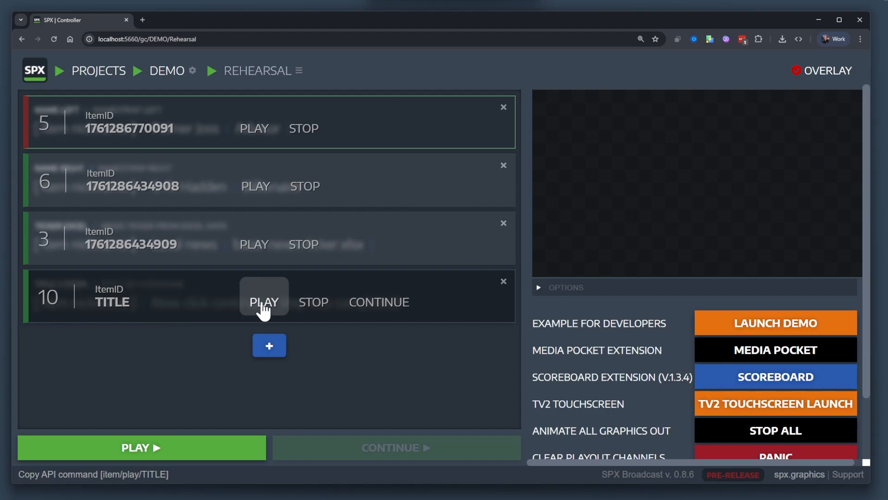
left_click(261, 309, "ctrl")
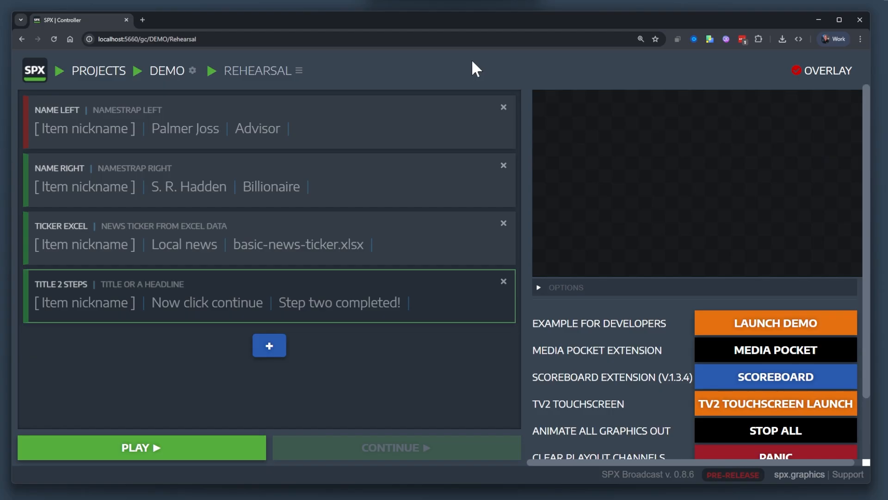
left_click(142, 20)
key("ctrl+v")
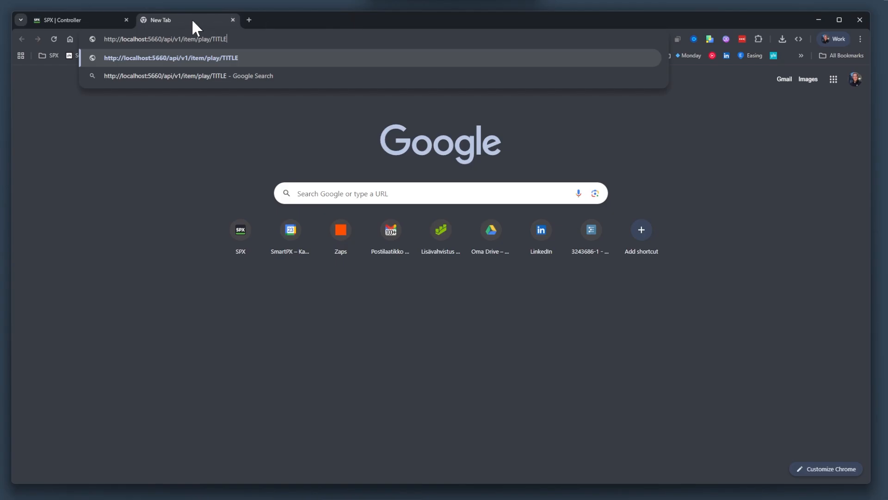
Step: Detach the new tab into its own window, then narrow it and the controller so they sit side by side
left_click_drag(191, 18, 528, 111)
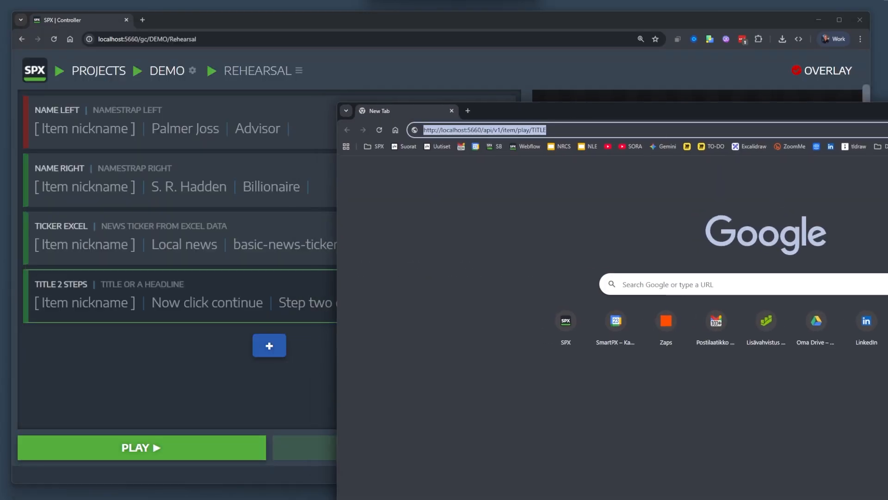
left_click_drag(886, 439, 701, 435)
left_click_drag(871, 74, 322, 88)
left_click_drag(554, 106, 733, 14)
Step: Open the scalable output window and arrange it over the controller, beside the API request window
left_click(28, 64)
left_click(94, 252)
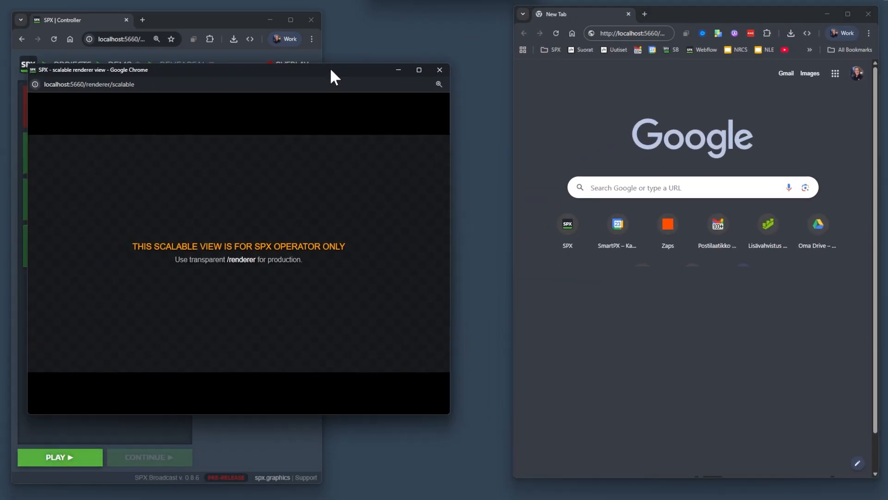
left_click_drag(331, 69, 308, 66)
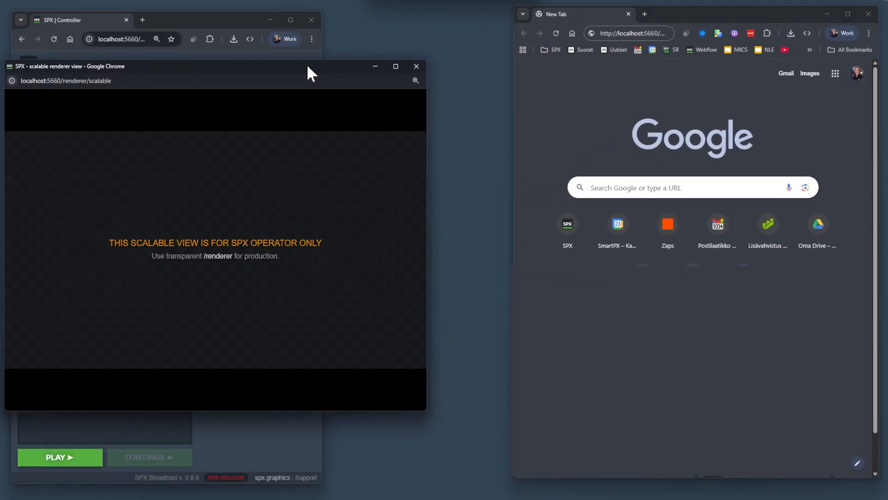
left_click_drag(686, 15, 665, 15)
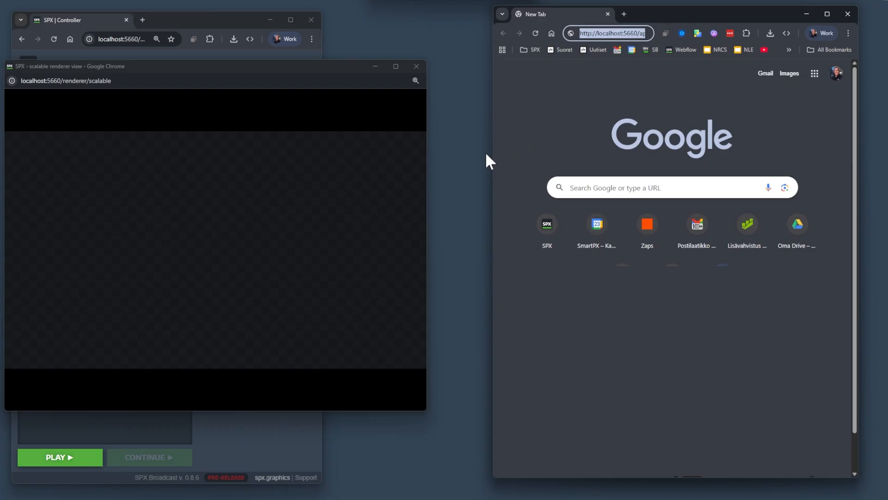
Step: Play the item with the request localhost:5660/api/v1/item/play/TITLE, resizing the request window to see both the full address and the output
left_click_drag(492, 151, 338, 173)
left_click(591, 34)
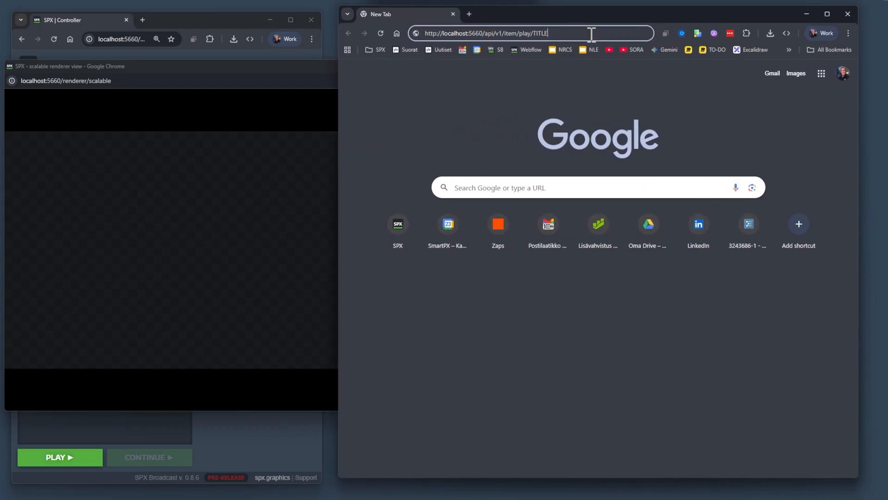
key("Return")
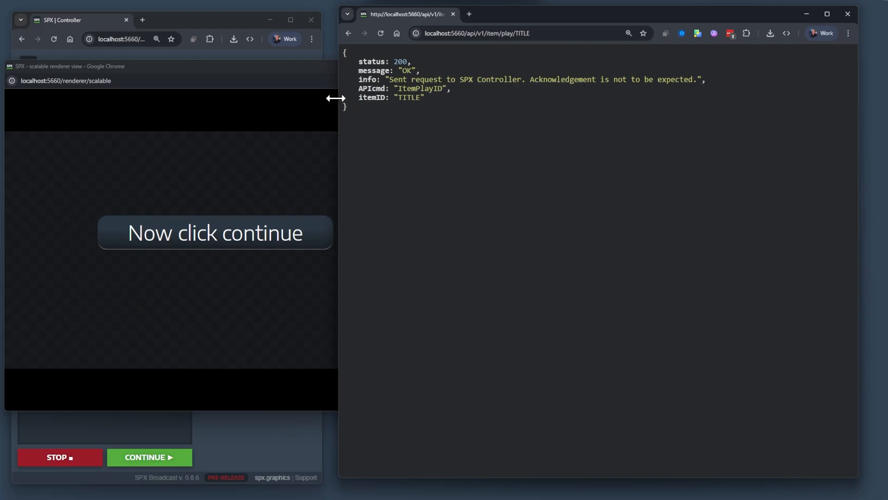
left_click_drag(335, 98, 402, 99)
Step: Replace play with continue in the request address and send localhost:5660/api/v1/item/continue/TITLE to run the item's second step
double_click(577, 34)
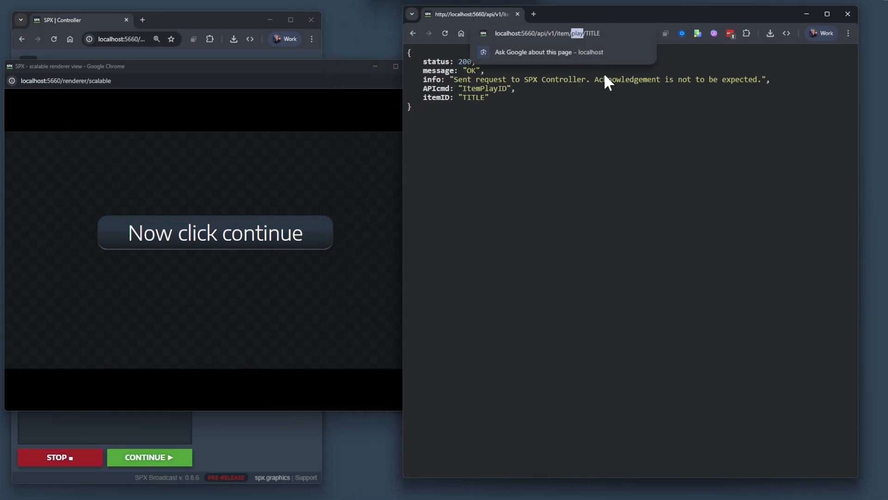
key("Right")
key("shift+Left")
key("shift+Left")
key("shift+Left")
key("shift+Left")
type("continue")
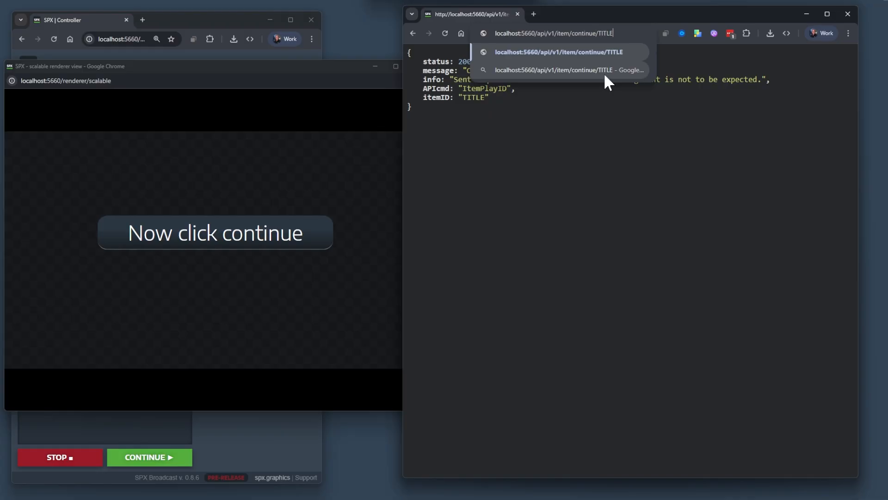
key("Return")
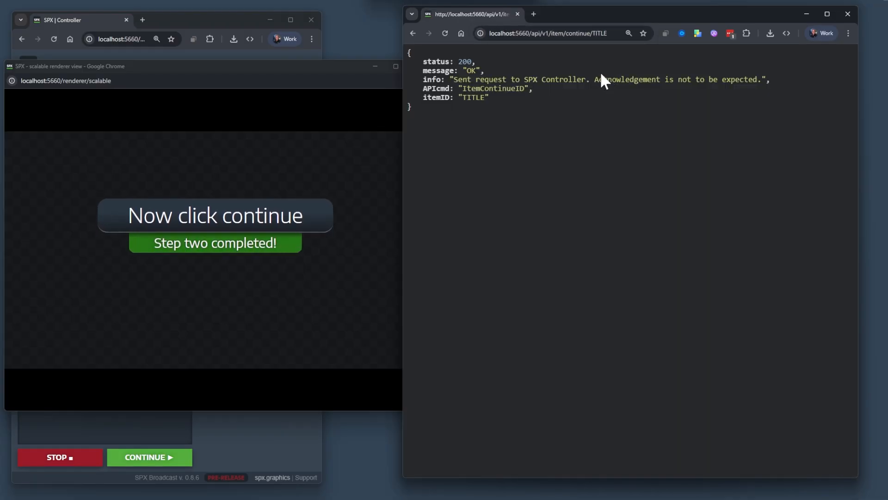
Step: Replace continue with stop in the request address and send localhost:5660/api/v1/item/stop/TITLE to take the item out
double_click(578, 33)
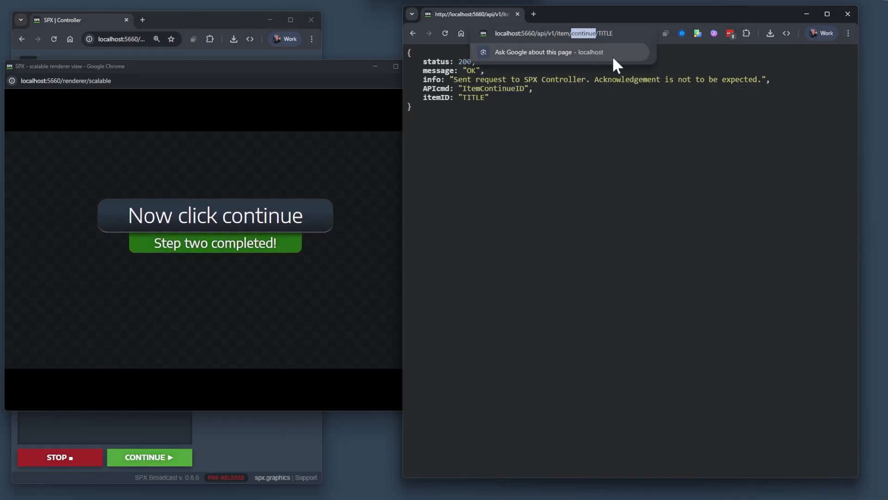
type("stop")
key("Return")
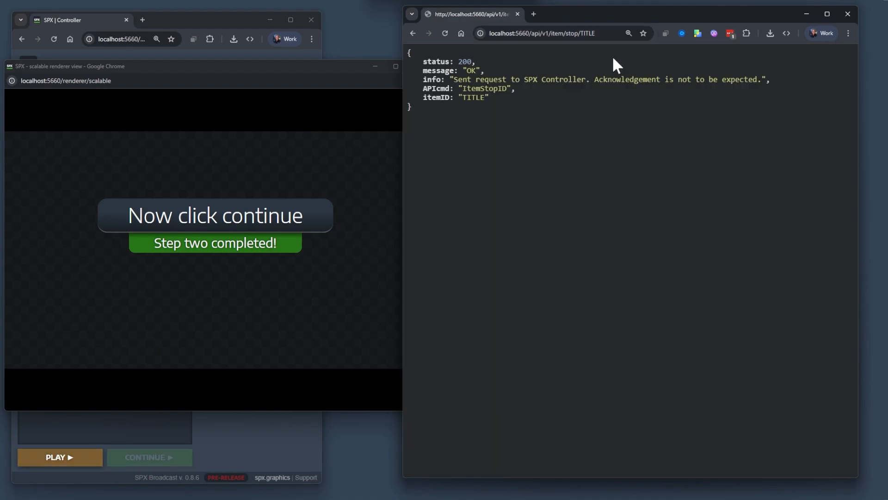
left_click(610, 32)
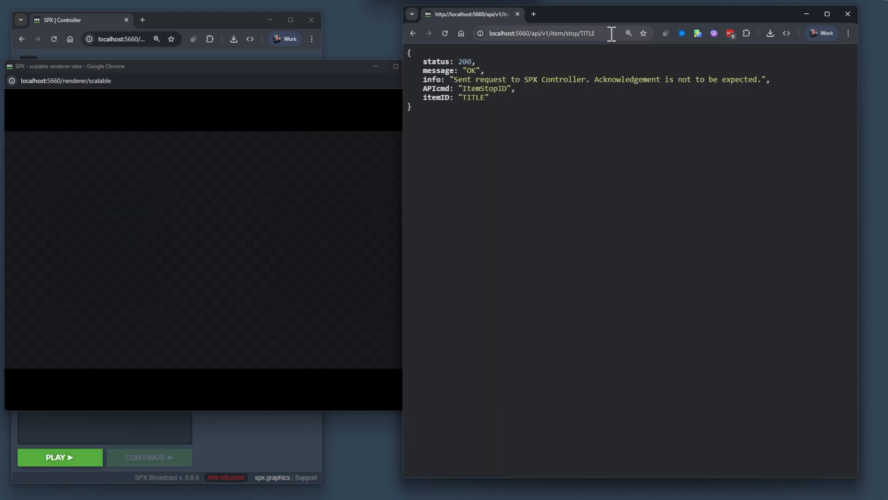
left_click(642, 138)
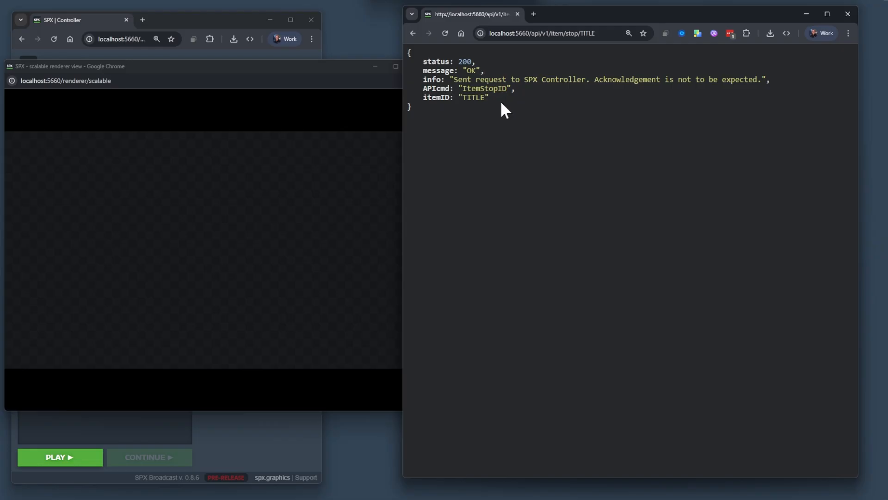
Step: Close the scalable output window, then narrow the API request window and widen the controller beside it
left_click(311, 71)
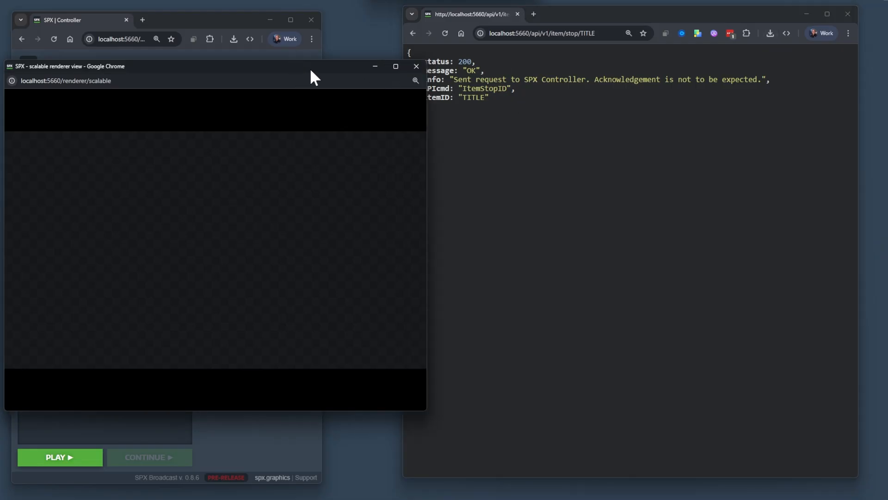
left_click(417, 66)
left_click_drag(323, 118, 499, 126)
left_click_drag(395, 114, 474, 116)
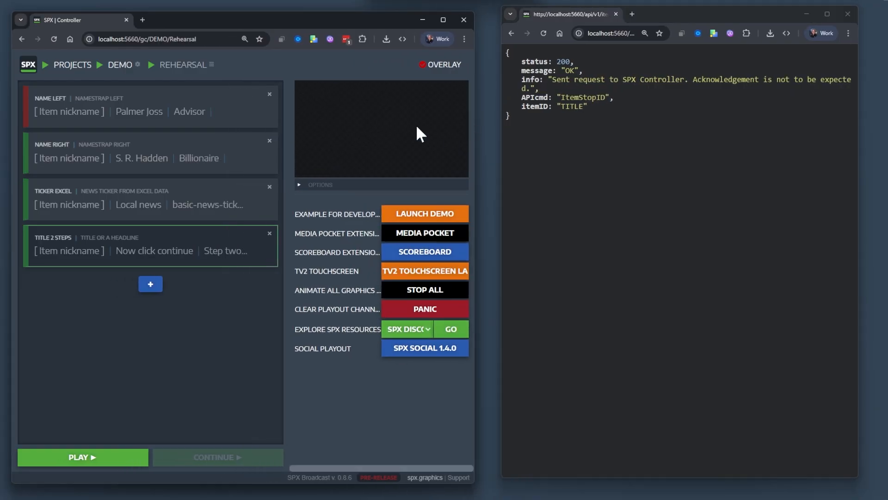
Step: Open the API documentation with localhost addresses in its examples and move its tab into the API request window
left_click(30, 67)
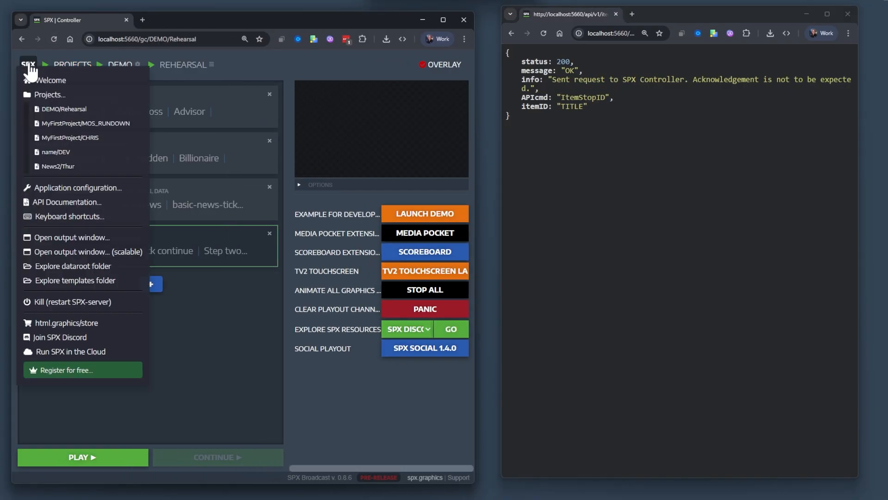
left_click(70, 207)
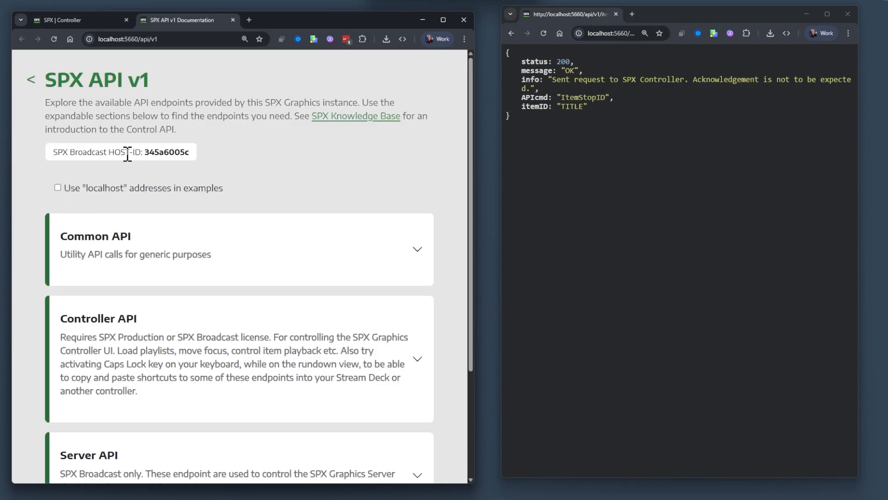
scroll(263, 165, "down", 2)
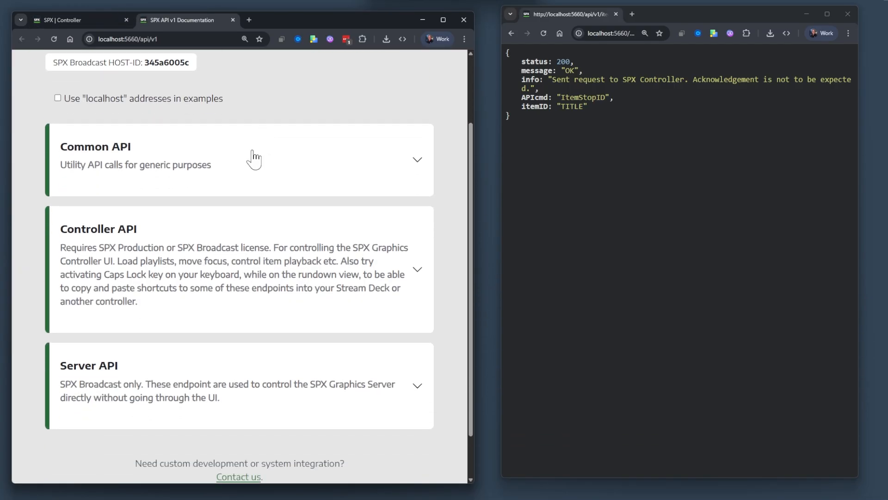
left_click(58, 98)
scroll(444, 148, "down", 1)
left_click_drag(178, 23, 562, 14)
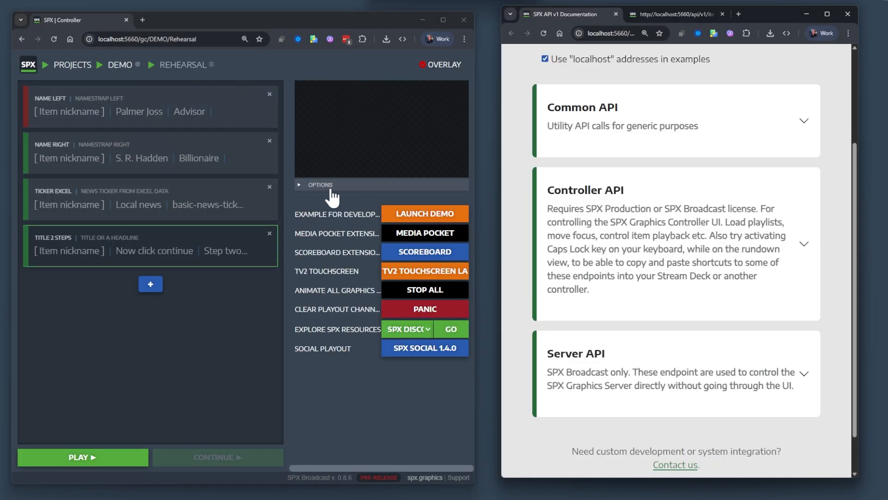
Step: Expand the Controller API section and run the rundown/focusFirst example request to focus the first rundown item
left_click(603, 206)
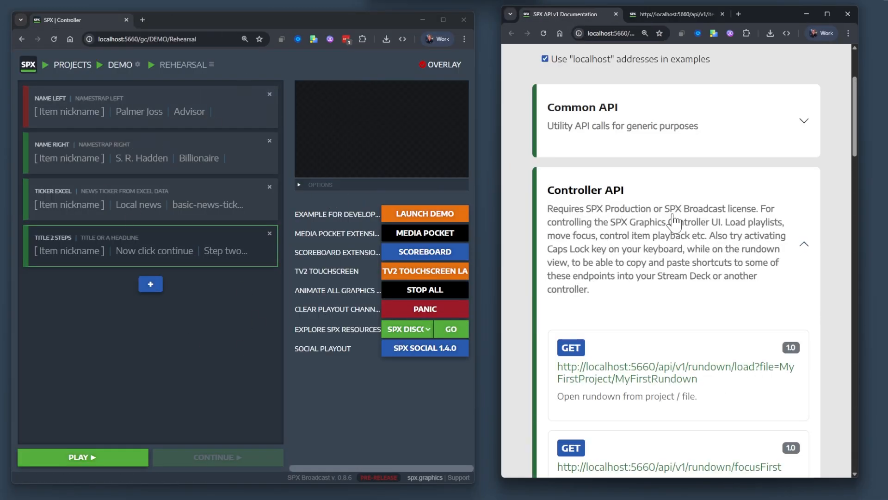
scroll(675, 224, "down", 2)
scroll(674, 226, "down", 1)
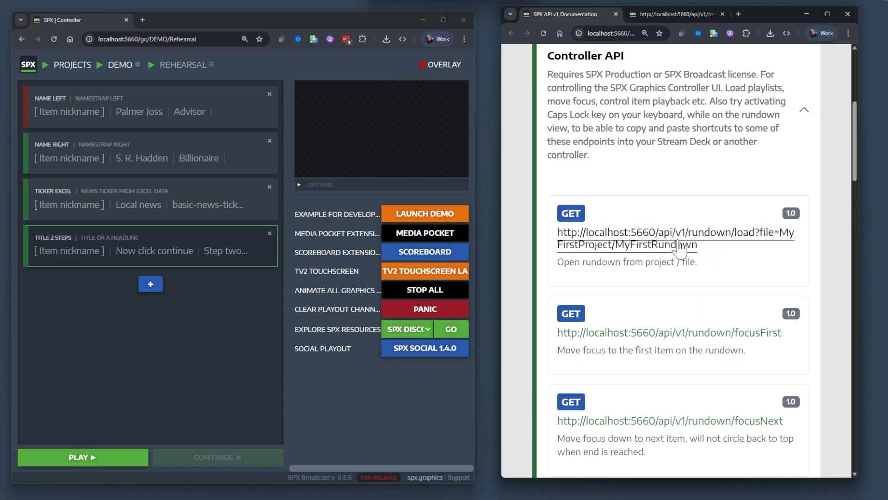
scroll(676, 249, "down", 3)
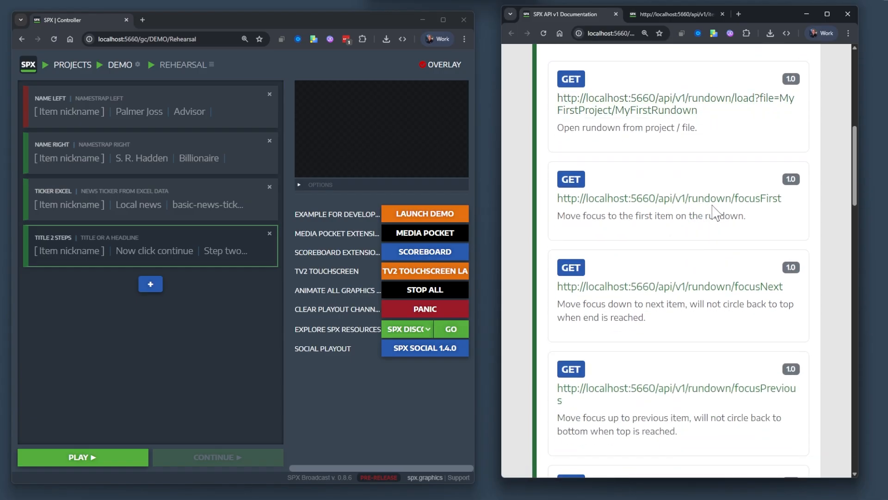
scroll(737, 214, "down", 1)
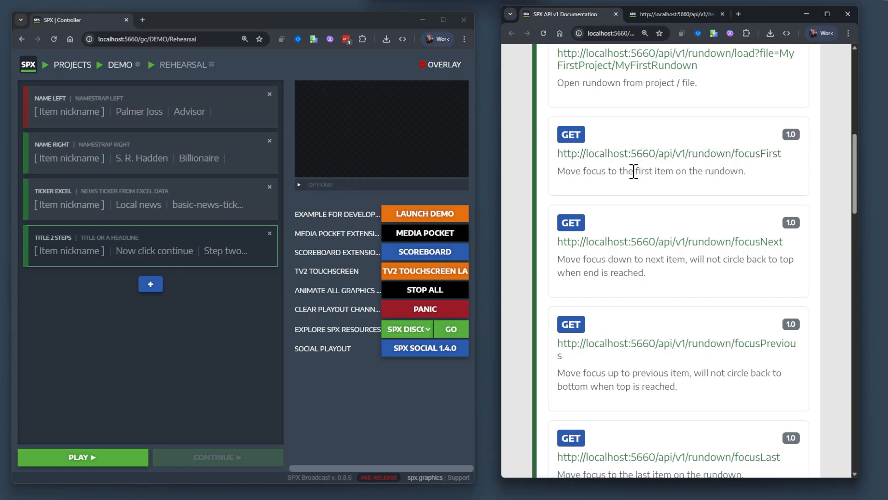
left_click(675, 154)
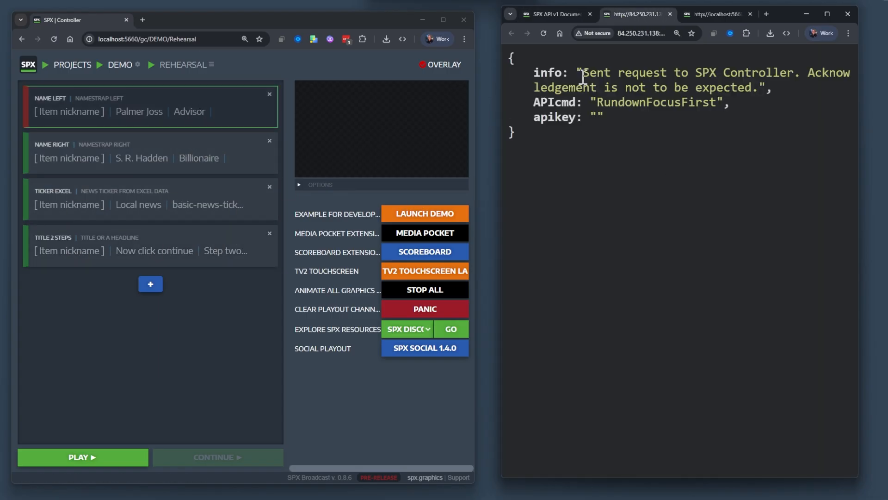
Step: Run the rundown/focusNext example request from the documentation, then resend it twice to move focus to the last rundown item
left_click(561, 21)
scroll(693, 153, "down", 1)
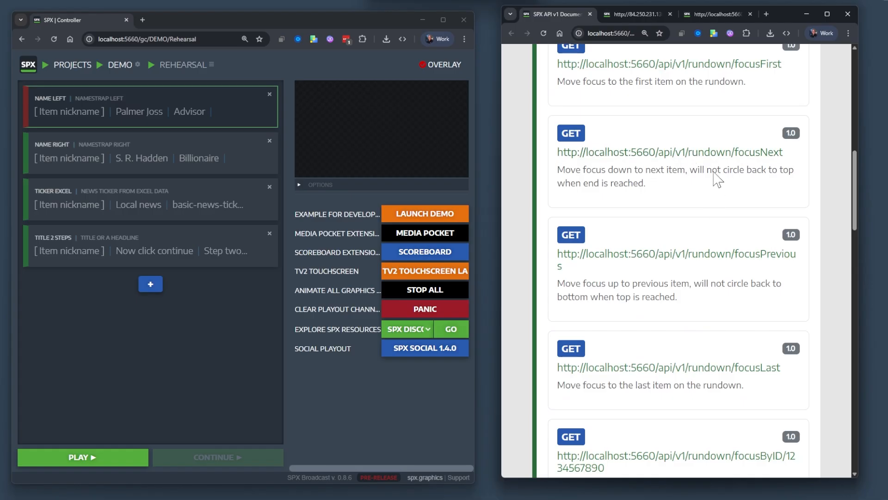
left_click(717, 153)
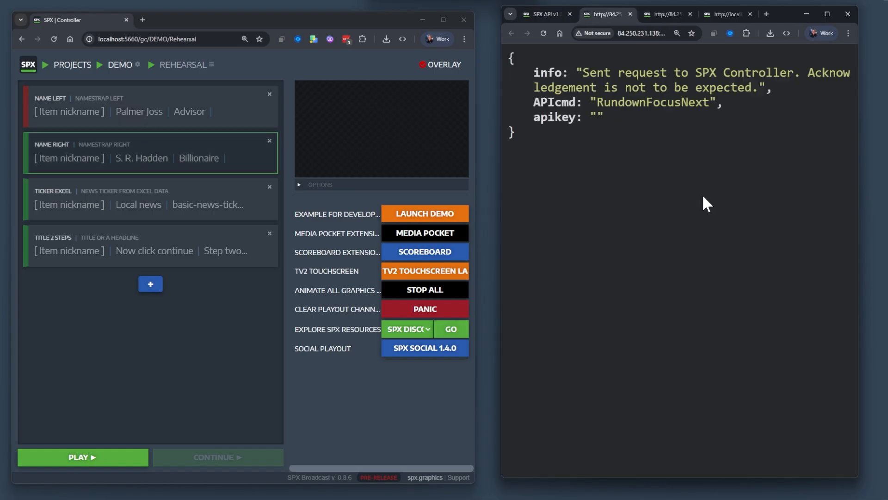
key("F5")
key("F5")
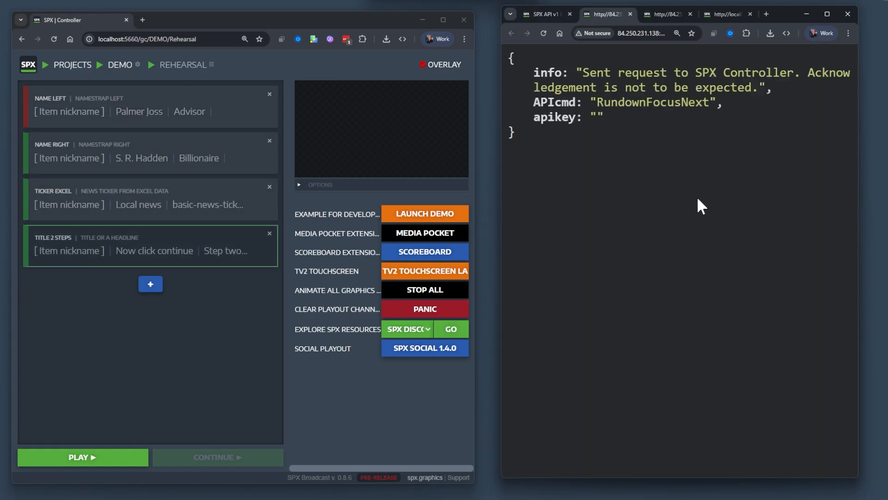
Step: Widen the API documentation window and examine the Controller API endpoints for focusing, playing, continuing and stopping items
left_click(548, 14)
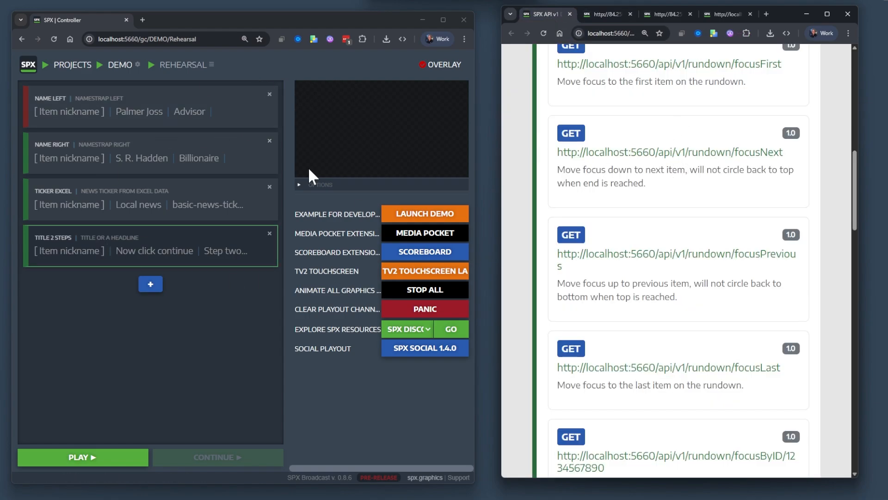
scroll(675, 248, "down", 4)
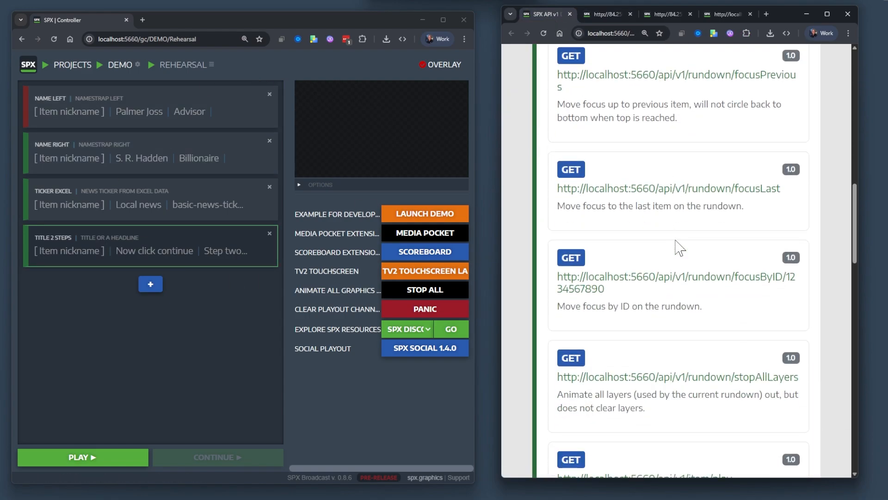
scroll(679, 247, "down", 3)
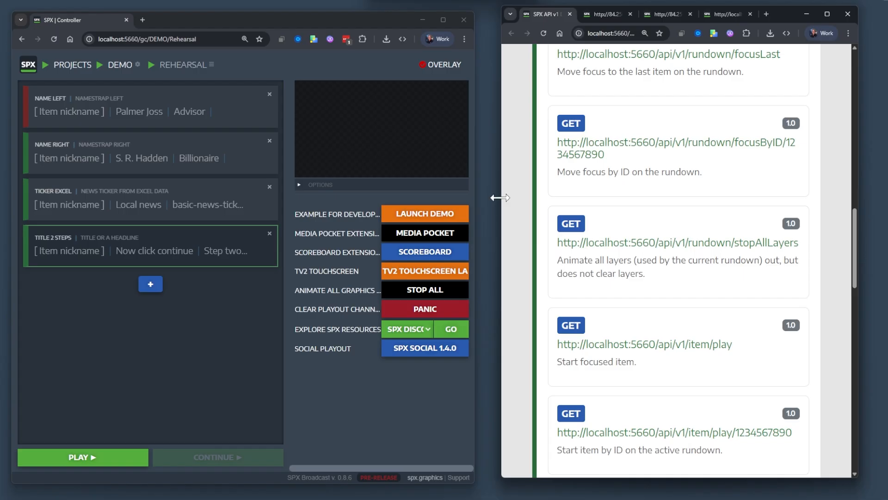
left_click_drag(499, 198, 376, 198)
scroll(650, 206, "down", 2)
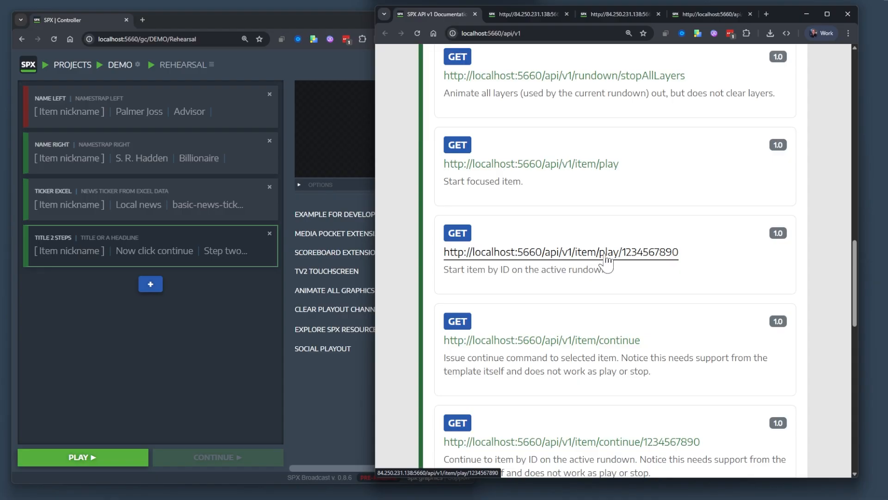
scroll(671, 201, "down", 2)
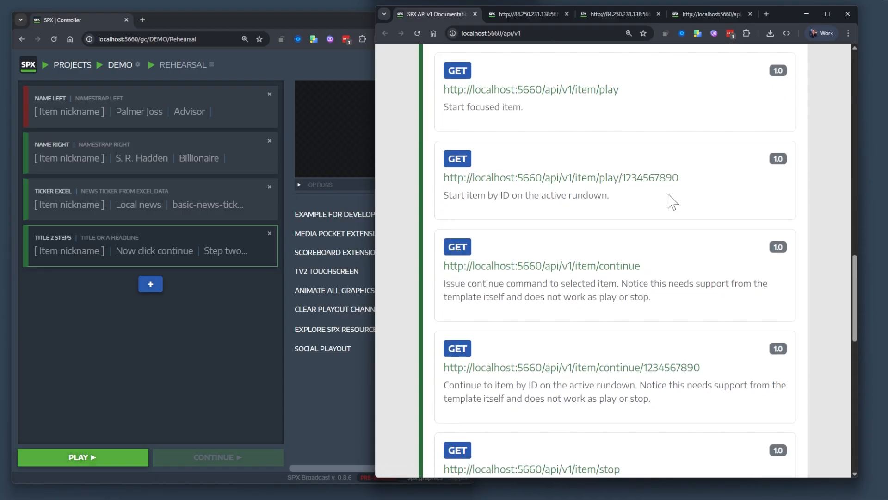
scroll(669, 194, "down", 7)
scroll(667, 190, "up", 1)
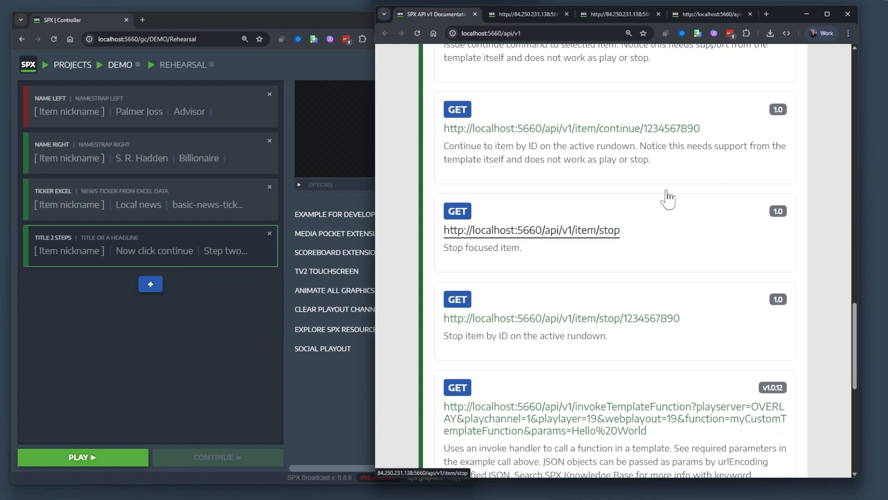
scroll(668, 199, "up", 20)
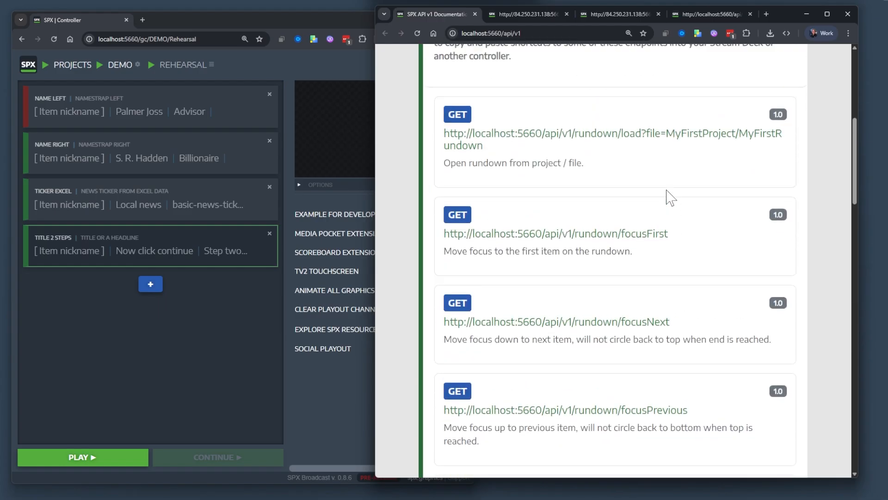
scroll(669, 196, "up", 5)
Step: Collapse the Controller API section, expand Server API, and examine the directplayout request example, including its relativeTemplatePath value
left_click(553, 234)
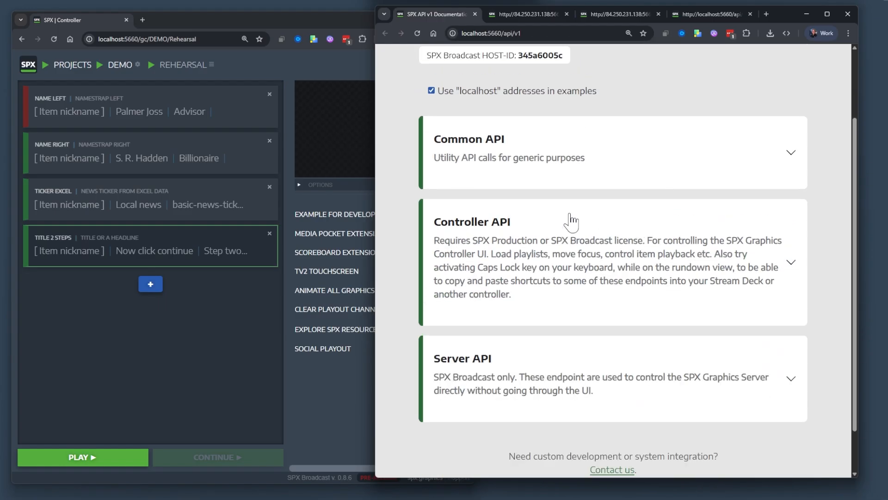
scroll(570, 220, "down", 2)
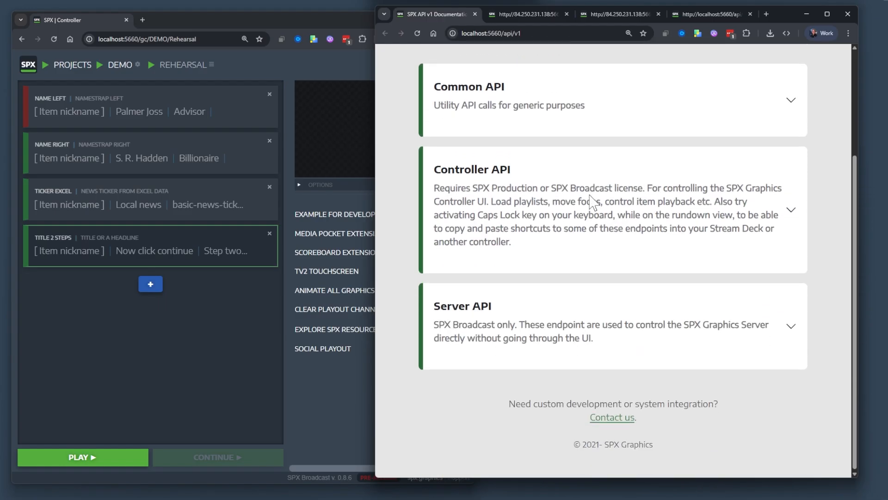
left_click(564, 332)
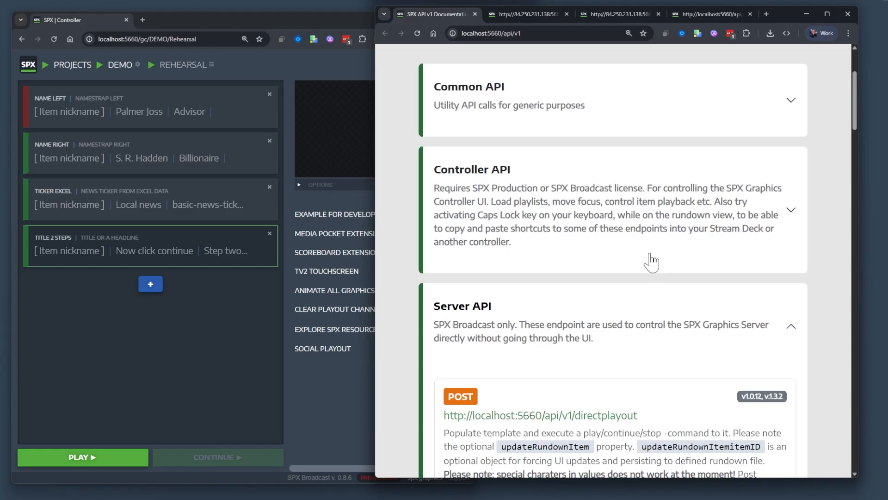
scroll(650, 261, "down", 3)
scroll(653, 265, "down", 4)
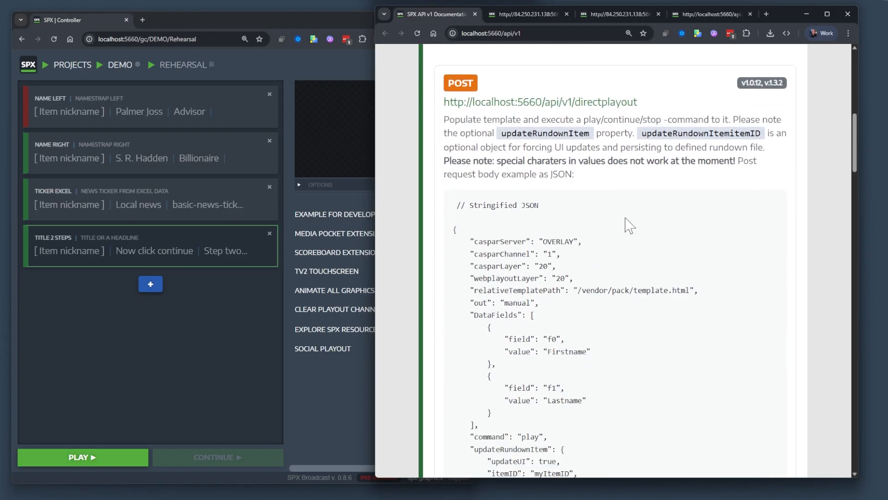
scroll(627, 228, "down", 2)
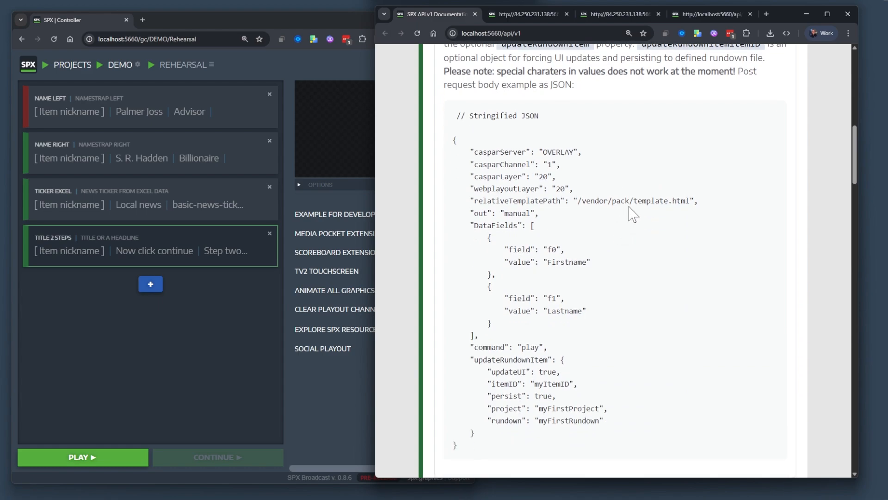
scroll(634, 205, "down", 1)
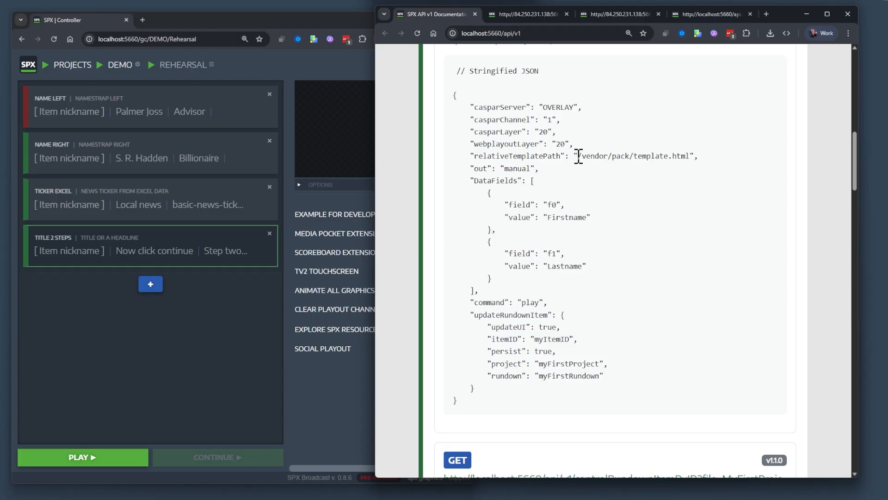
left_click_drag(578, 156, 691, 157)
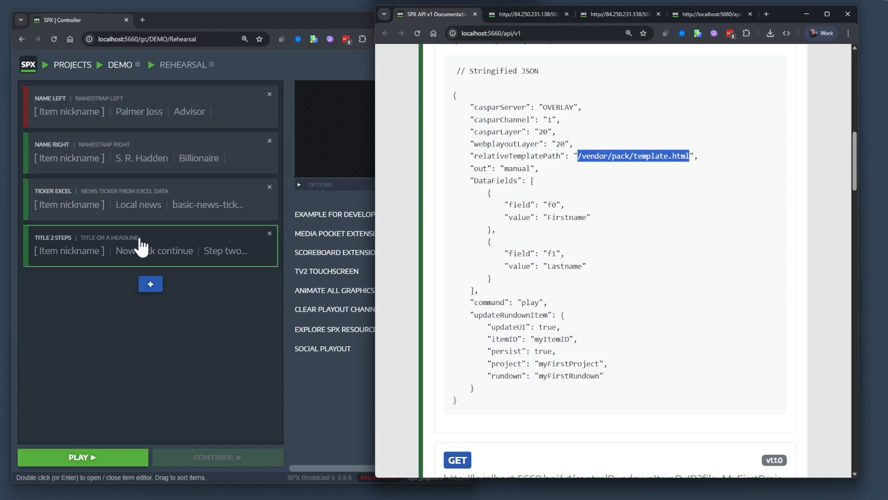
Step: Open the TITLE 2 STEPS item's editor, compare its fields with the directplayout DataFields and command, and review the remaining Server API endpoints
double_click(131, 250)
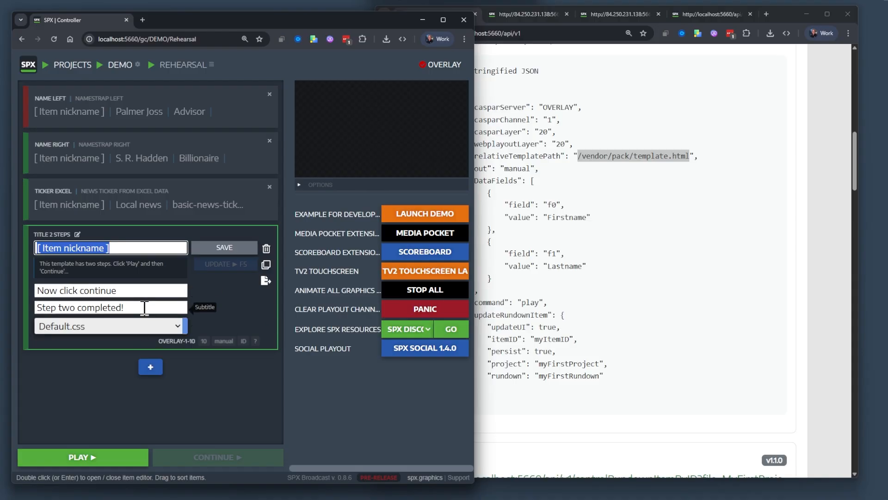
left_click(570, 220)
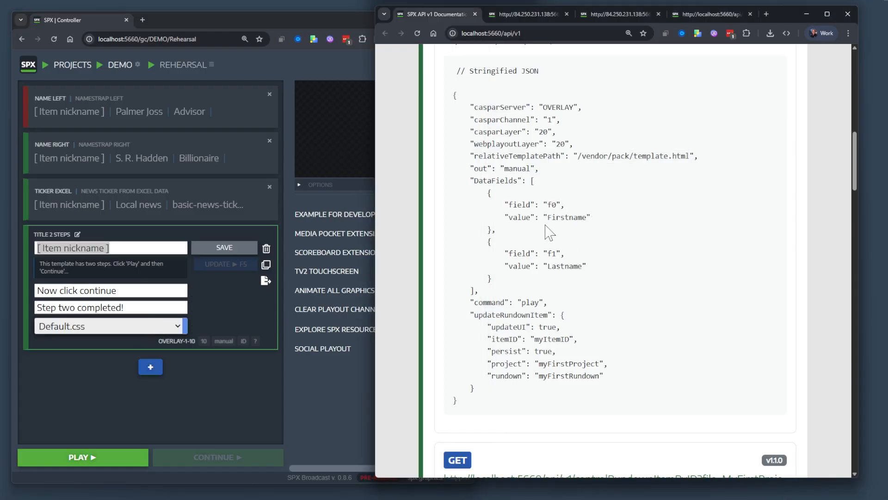
double_click(559, 216)
double_click(565, 266)
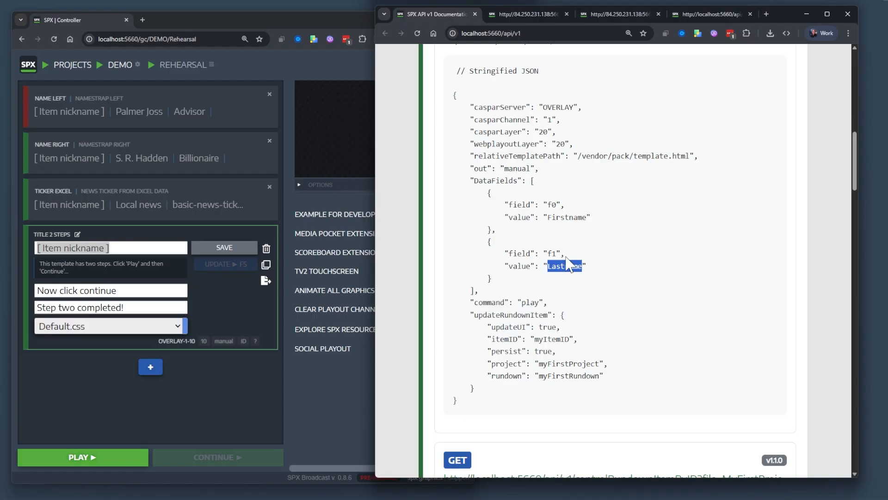
double_click(532, 303)
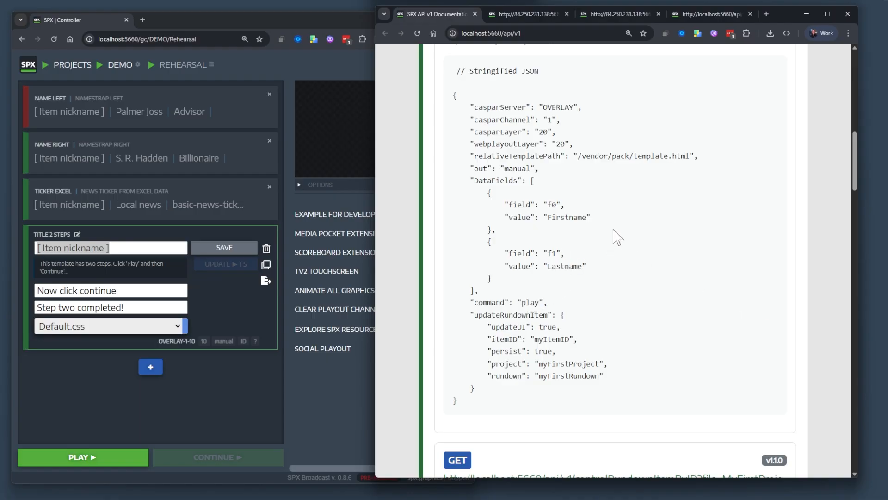
scroll(616, 224, "up", 4)
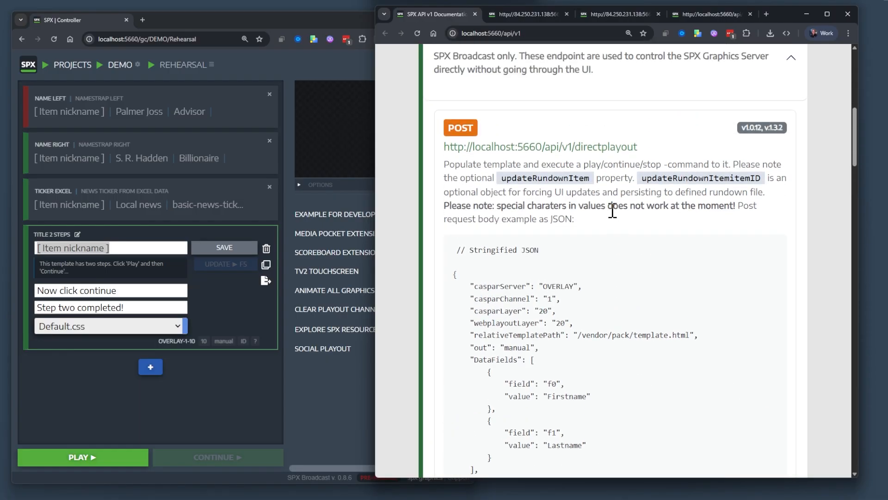
scroll(613, 211, "down", 14)
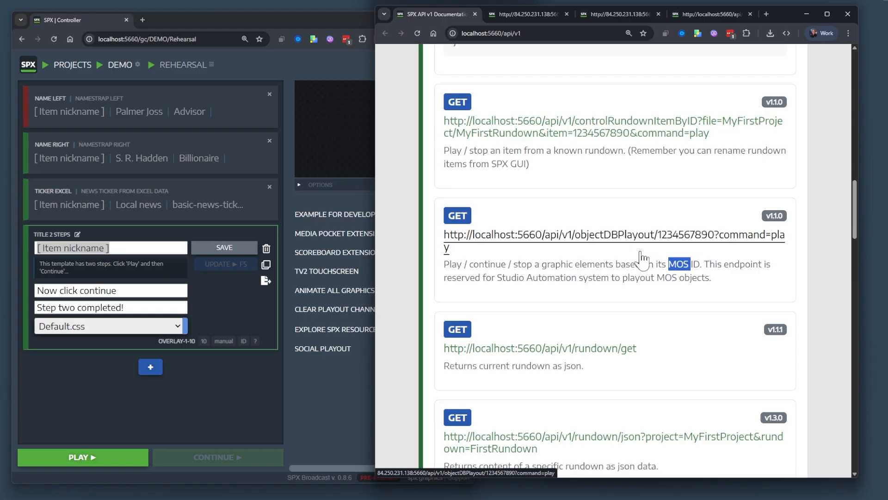
Step: Close the API documentation window and save the open TITLE 2 STEPS item
left_click_drag(786, 6, 786, 15)
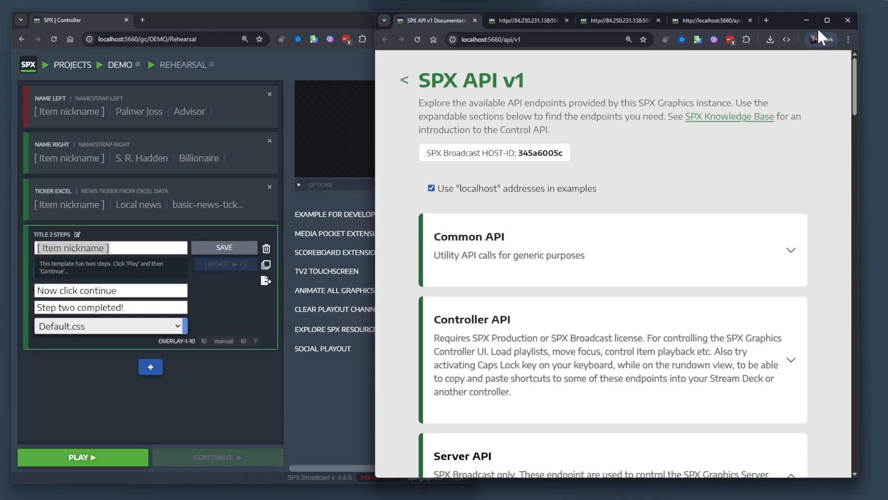
left_click(846, 21)
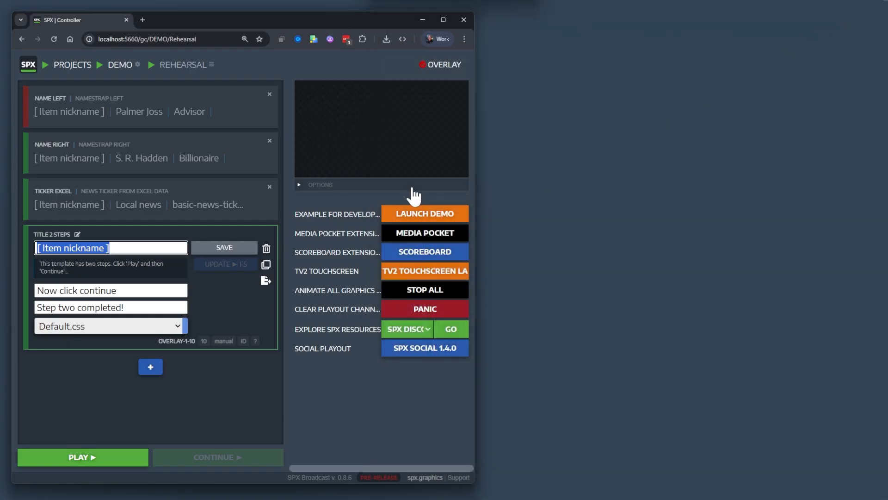
left_click(224, 248)
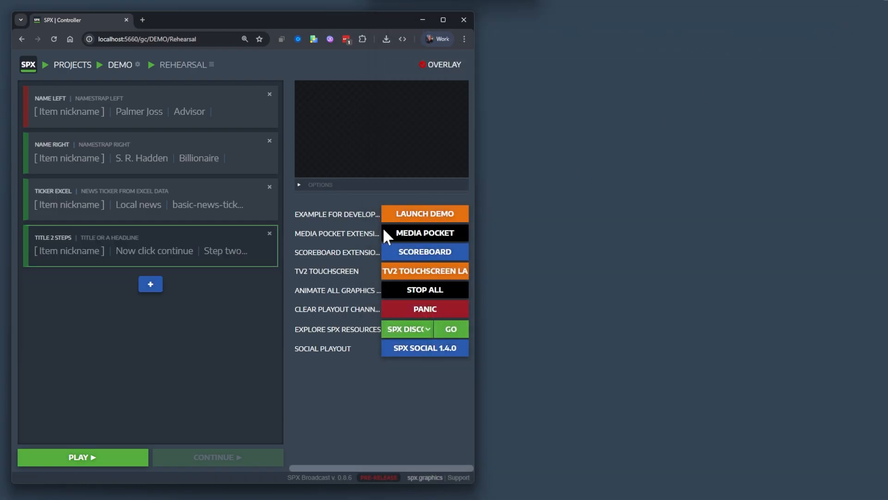
Step: Launch the example extension for developers, then enlarge its window and place it beside the controller
left_click(428, 218)
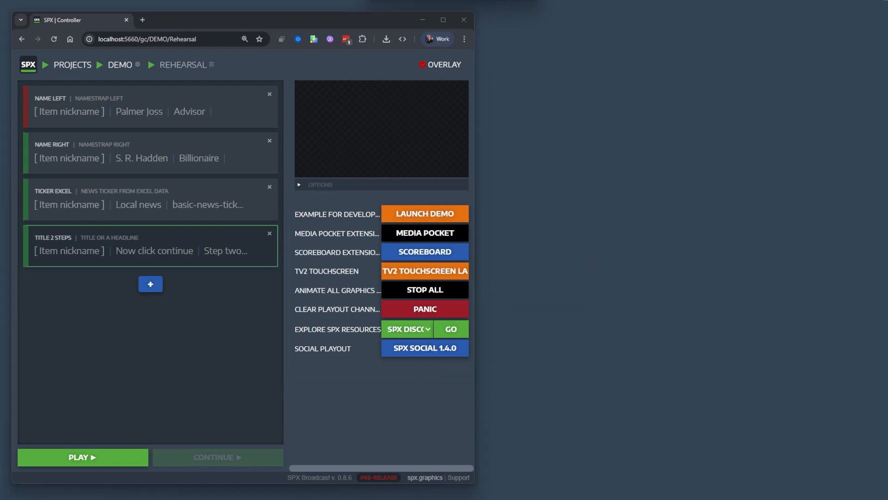
left_click_drag(213, 89, 631, 56)
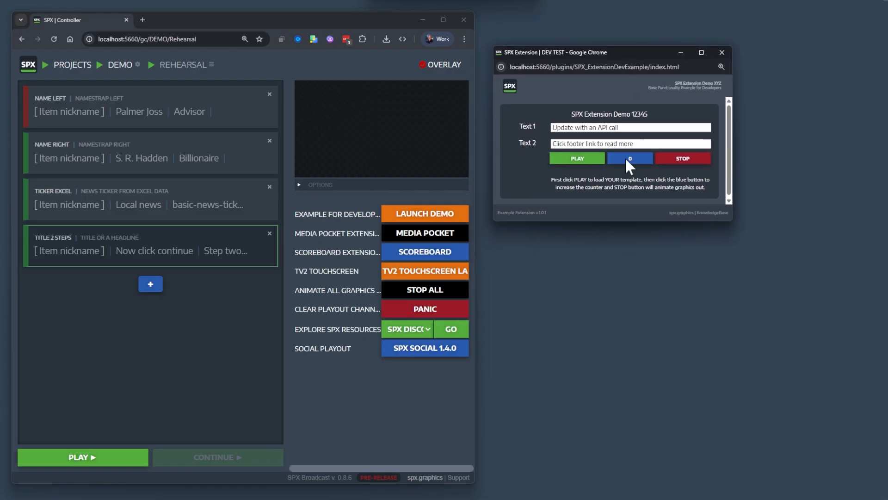
left_click_drag(492, 222, 232, 360)
left_click_drag(377, 52, 541, 62)
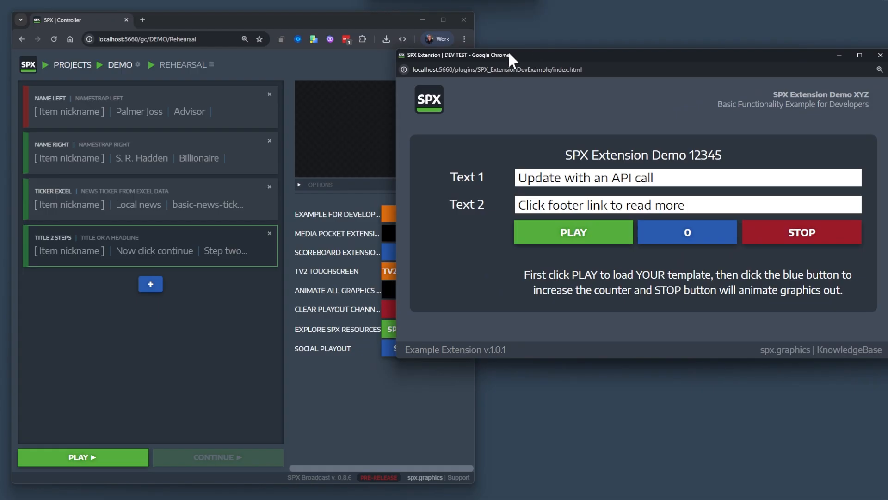
left_click_drag(396, 49, 485, 41)
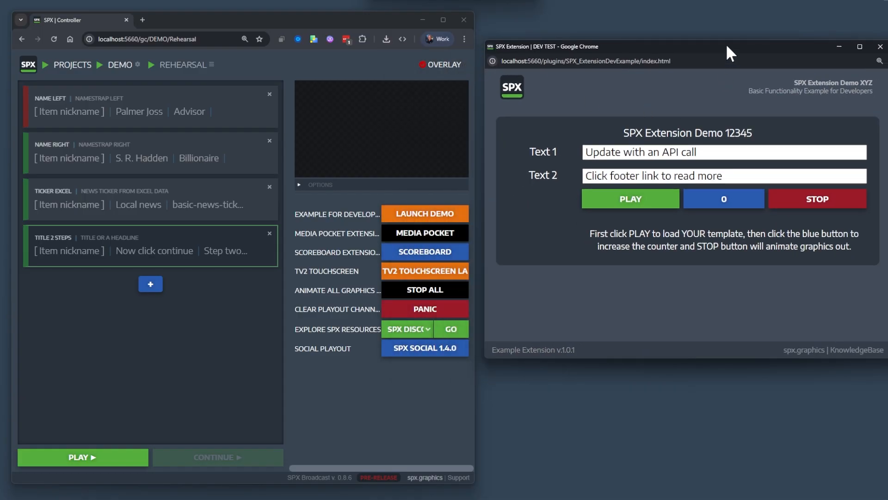
Step: Examine the example extension's address, highlighting the SPX_ExtensionDevExample plugin folder name
left_click(714, 61)
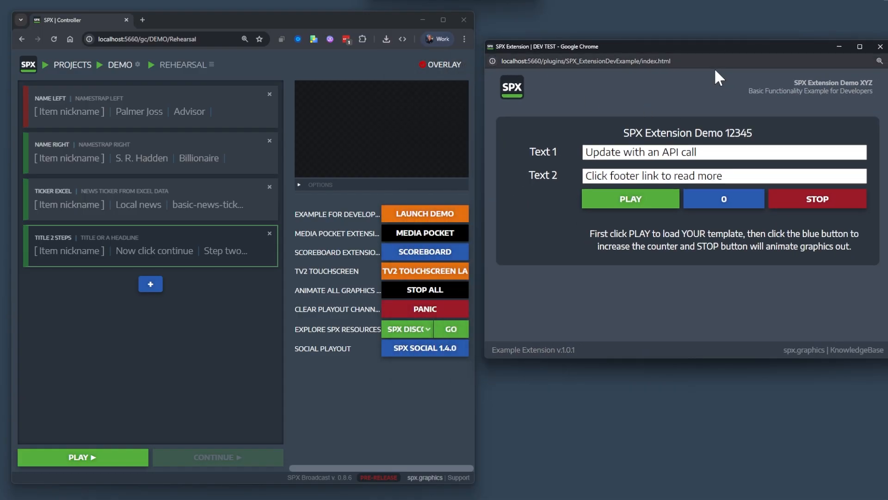
left_click(640, 60)
double_click(586, 60)
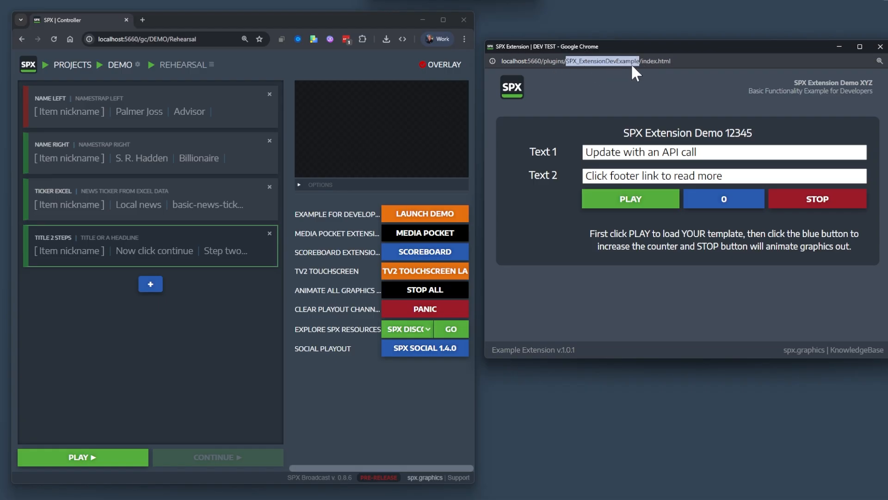
left_click(650, 61)
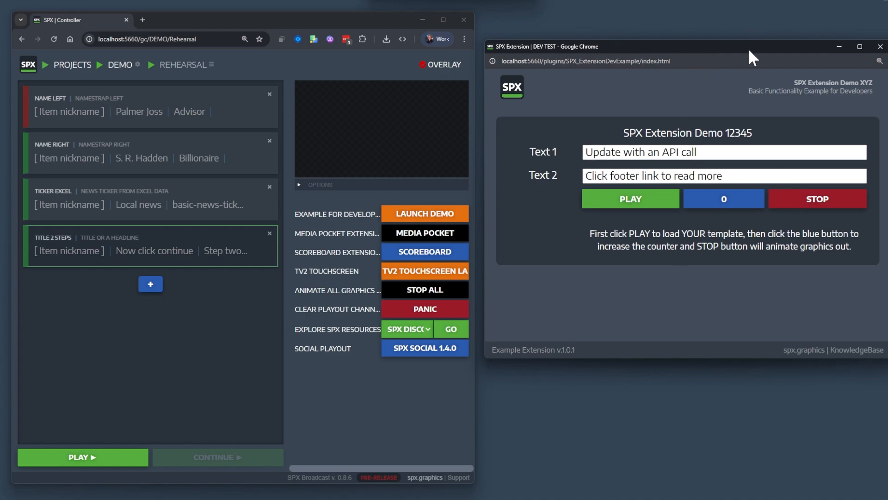
left_click_drag(748, 49, 748, 57)
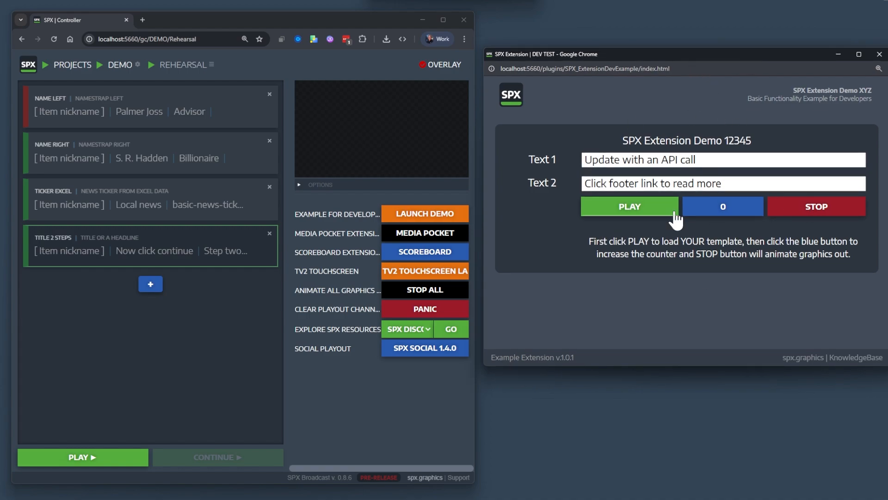
Step: Play the example extension's graphic and open a scalable output window placed beside the extension window
left_click(641, 212)
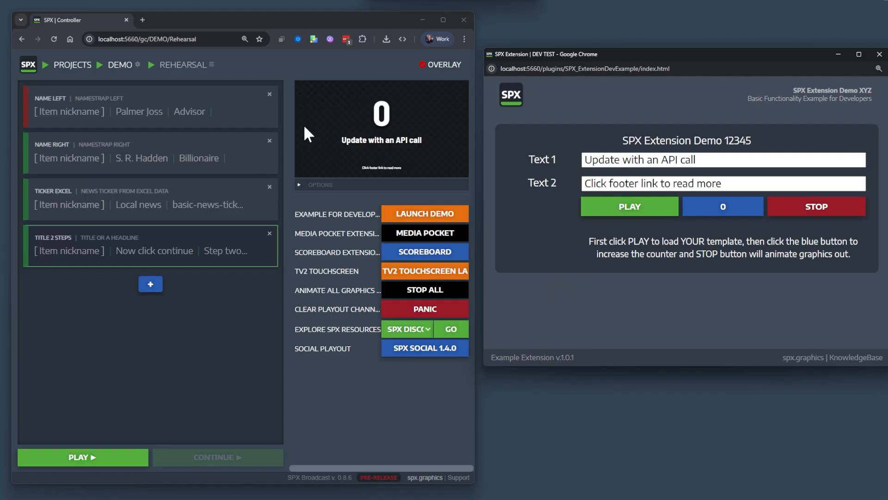
left_click(28, 65)
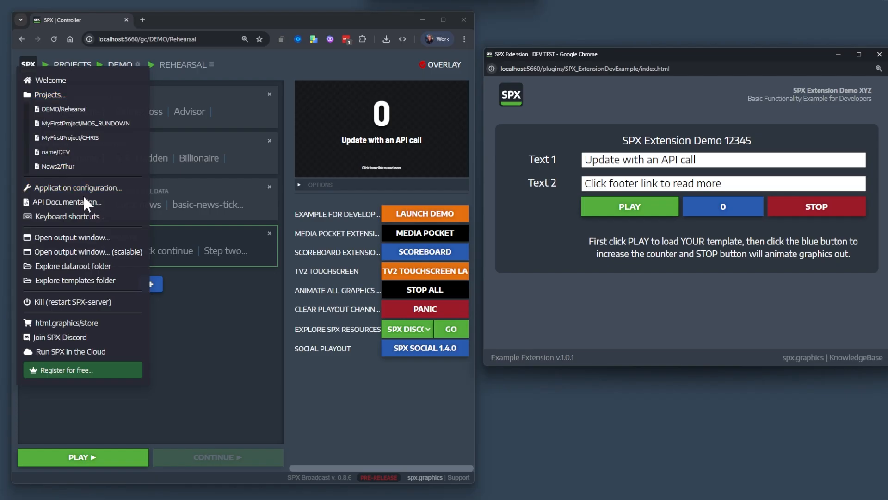
left_click(98, 252)
left_click_drag(456, 101, 296, 67)
left_click(596, 55)
left_click_drag(462, 53, 502, 150)
left_click(712, 55)
left_click(630, 206)
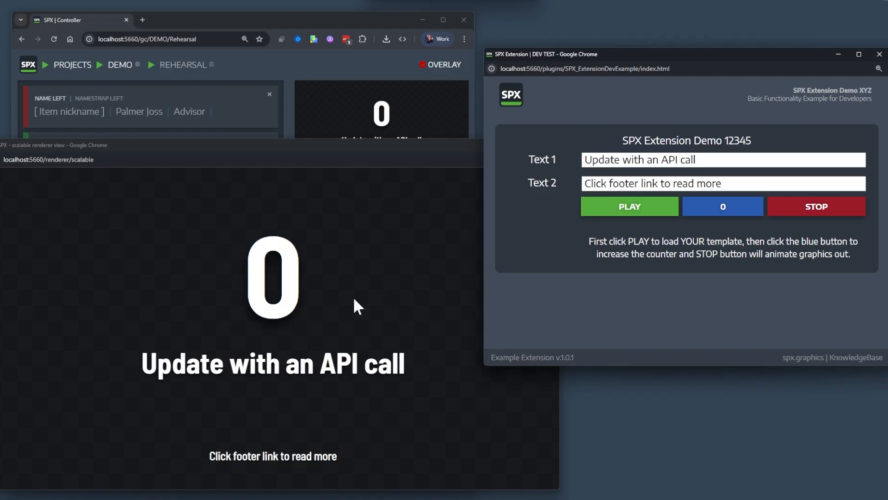
Step: Increase the example extension's on-air counter to 16
left_click(723, 212)
left_click(724, 212)
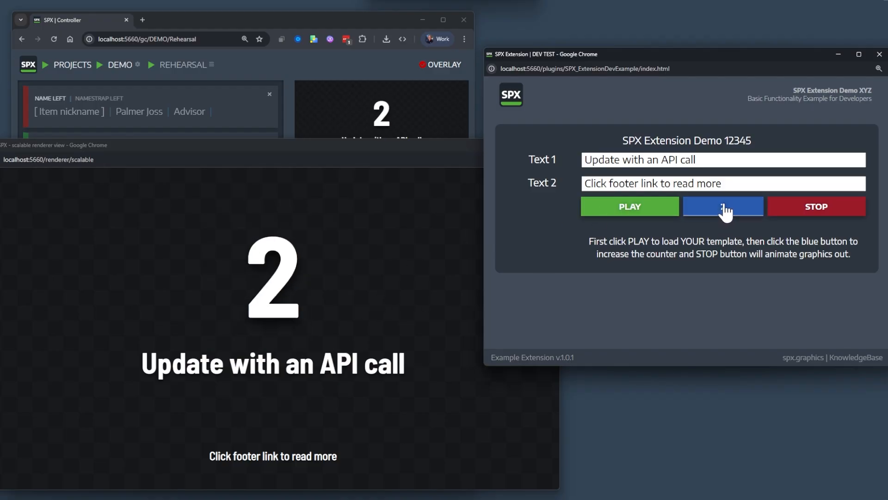
left_click(724, 211)
left_click(725, 212)
left_click(725, 212)
left_click(725, 211)
double_click(725, 209)
left_click(724, 209)
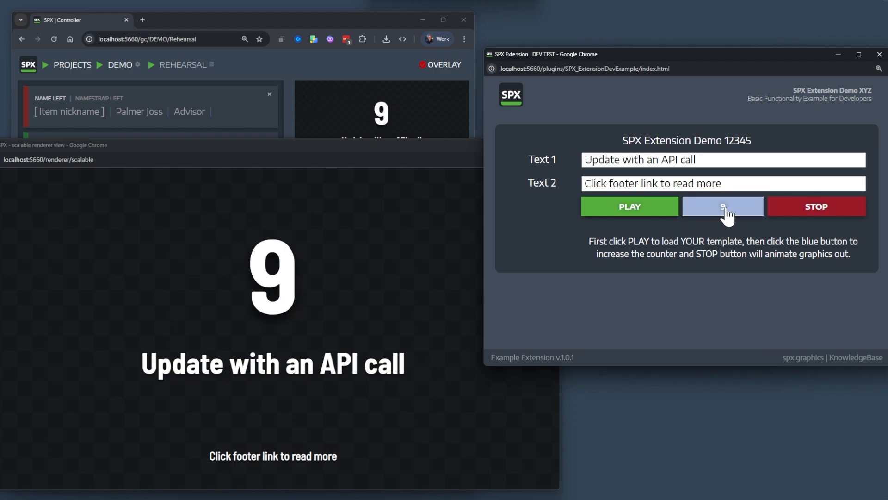
double_click(726, 209)
double_click(728, 210)
double_click(728, 210)
left_click(728, 210)
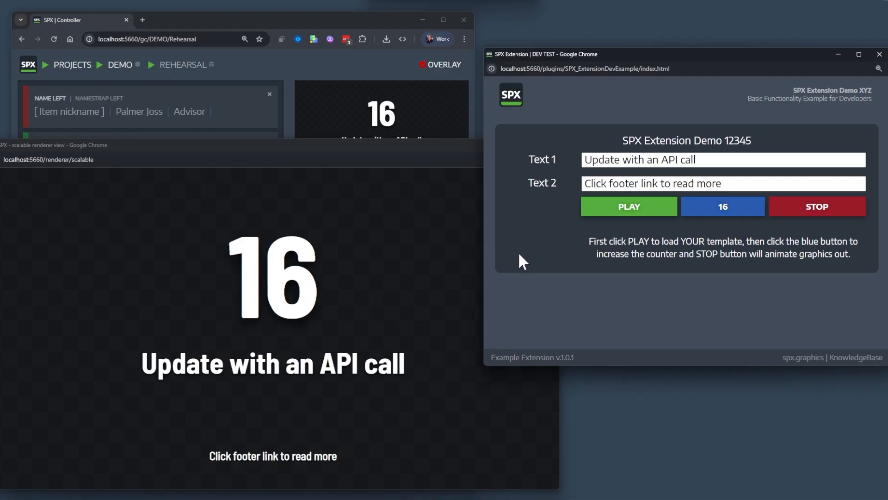
Step: Close the example extension window and animate all graphics out from the controller
left_click(880, 54)
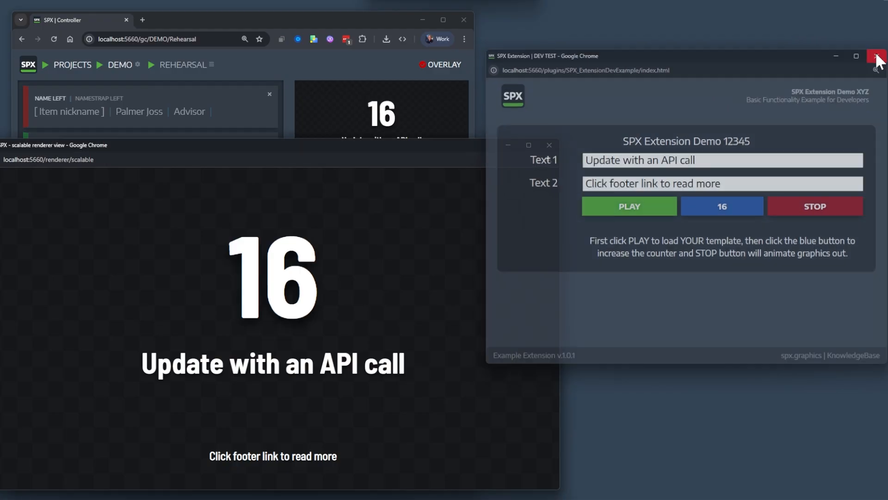
left_click_drag(322, 145, 577, 84)
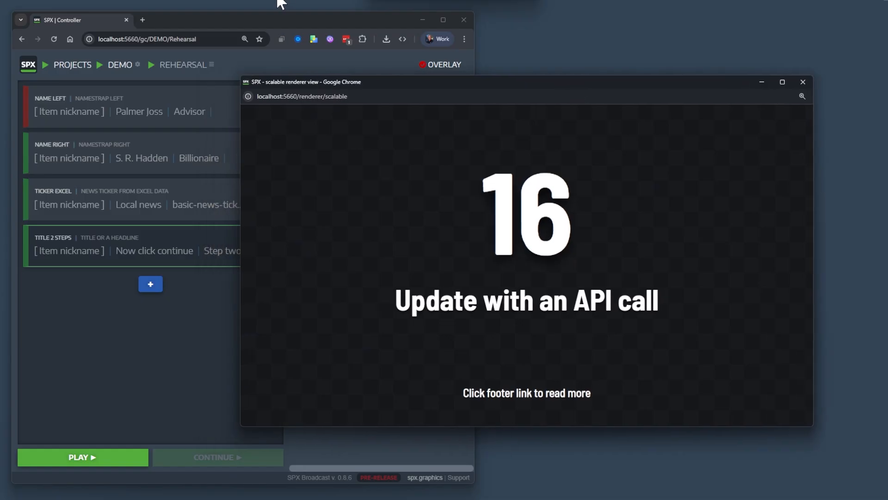
left_click(284, 15)
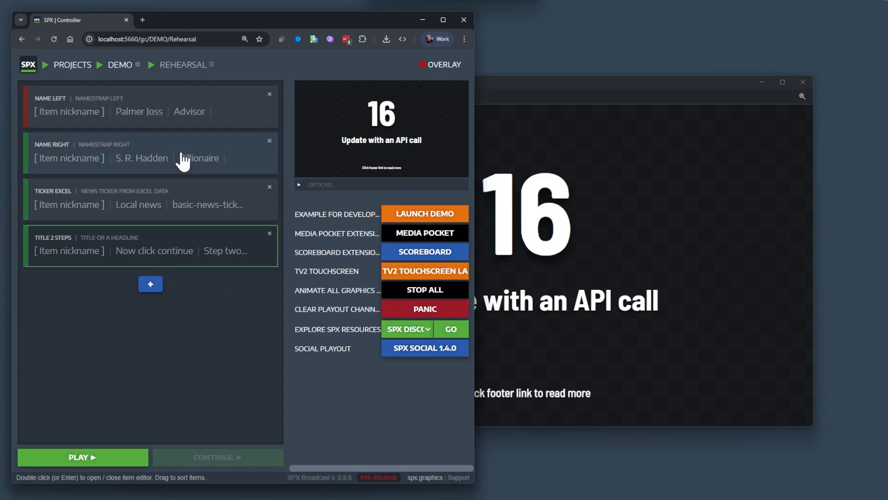
left_click(425, 290)
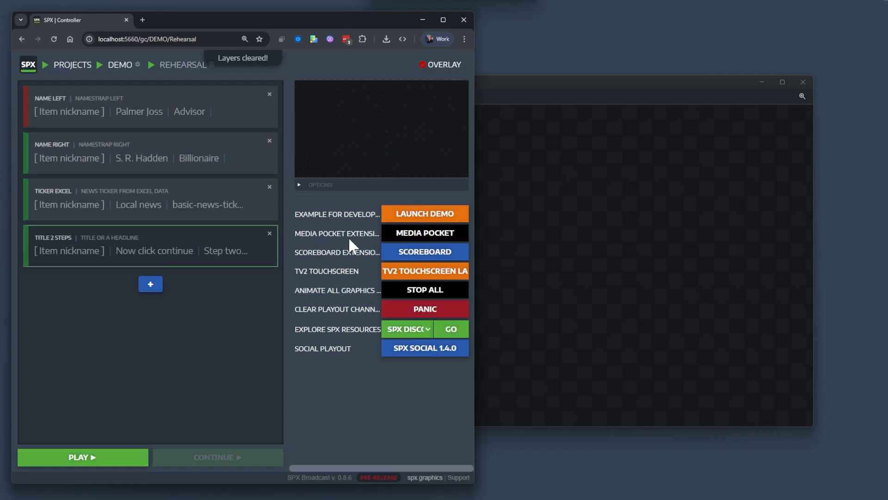
Step: Launch the Scoreboard extension, minimize the controller, and arrange a widened scoreboard window beside the scalable renderer view
left_click(418, 252)
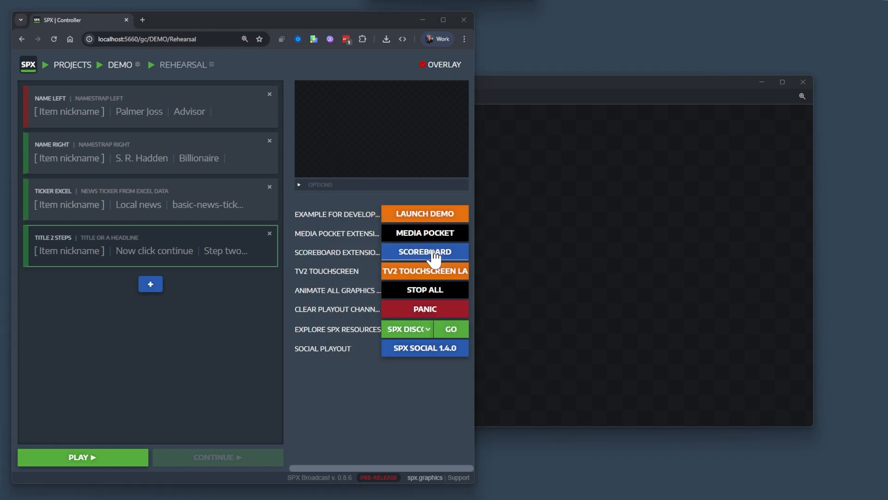
left_click(422, 20)
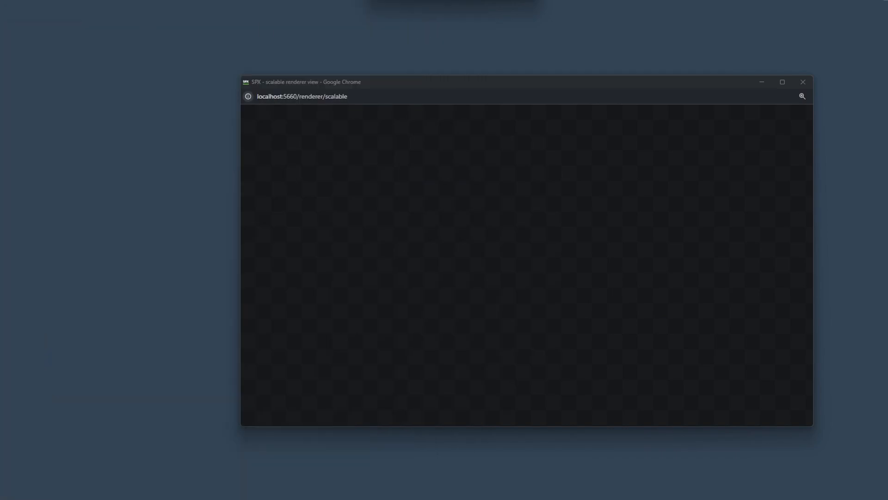
left_click_drag(254, 60, 129, 55)
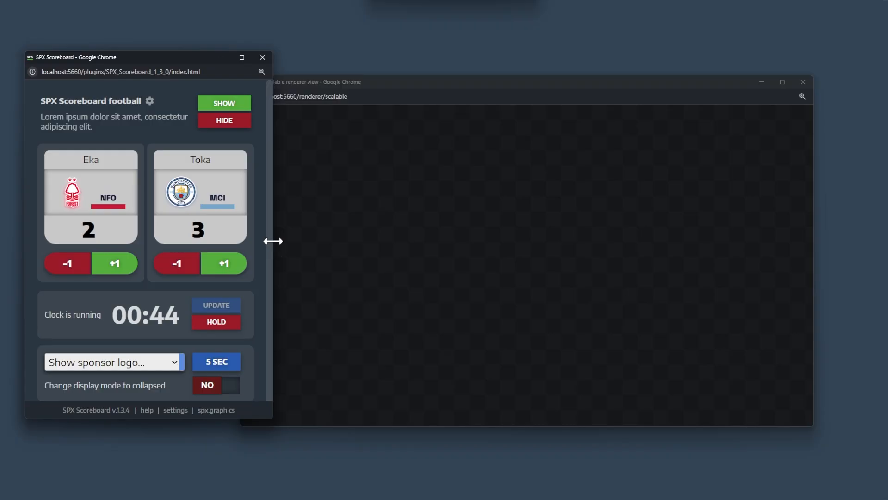
left_click_drag(272, 241, 323, 243)
left_click_drag(421, 80, 502, 64)
left_click_drag(180, 57, 164, 58)
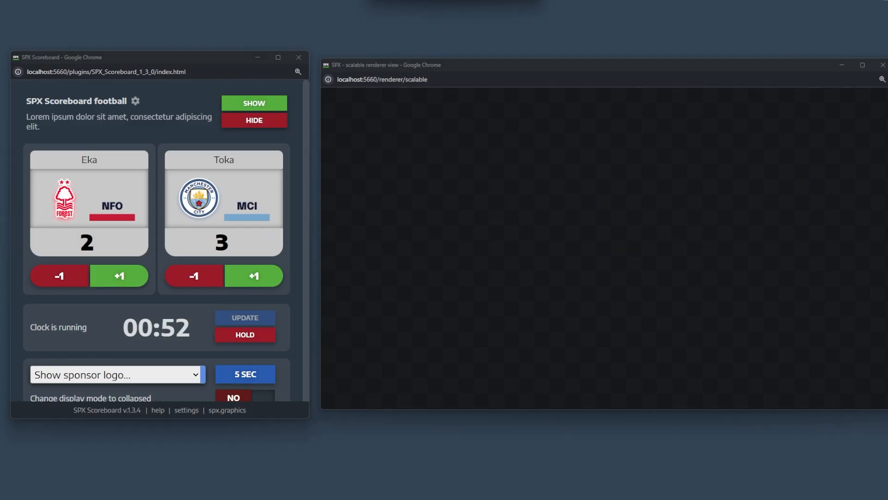
left_click_drag(167, 57, 170, 61)
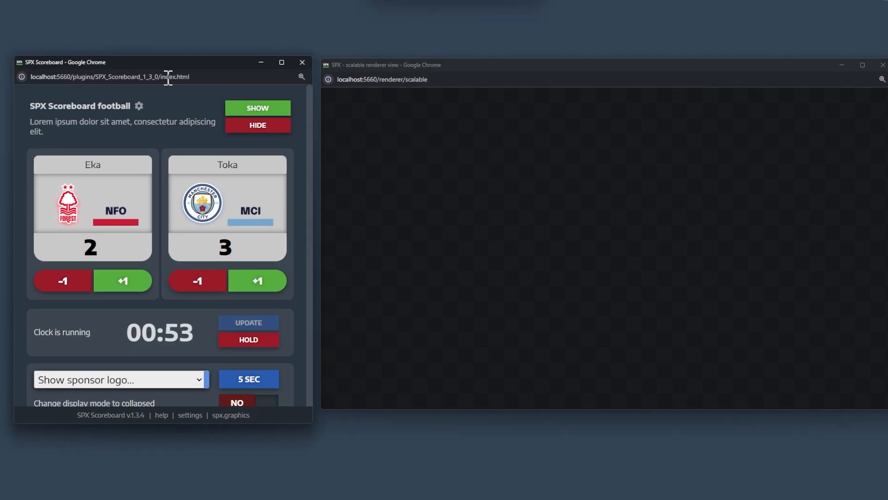
Step: Reset the scores of both teams, NFO and MCI, to 0
left_click(147, 254)
left_click(147, 254)
left_click(280, 254)
left_click(281, 254)
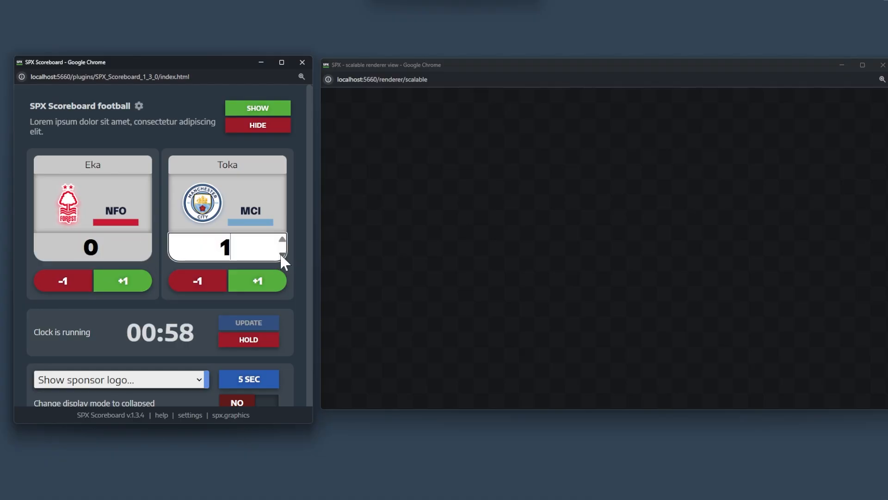
left_click(281, 254)
left_click(281, 254)
left_click(283, 239)
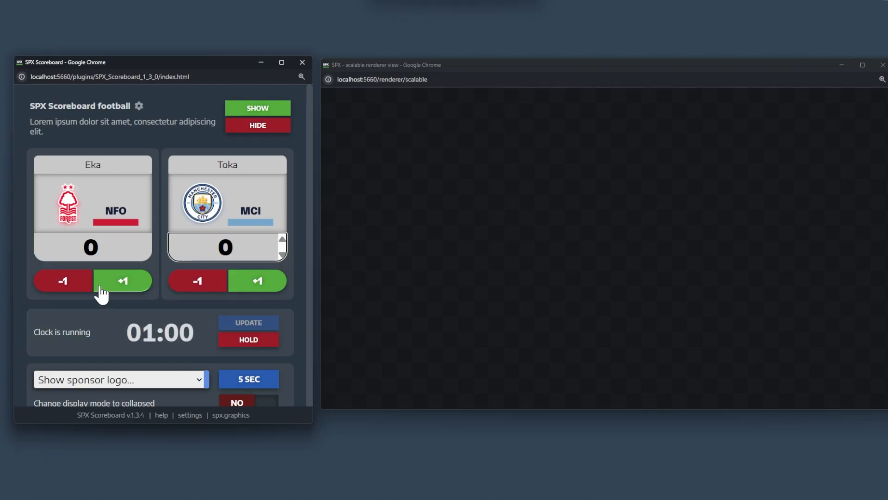
Step: Stop the match clock and update its time to 0 minutes and 0 seconds
left_click(259, 342)
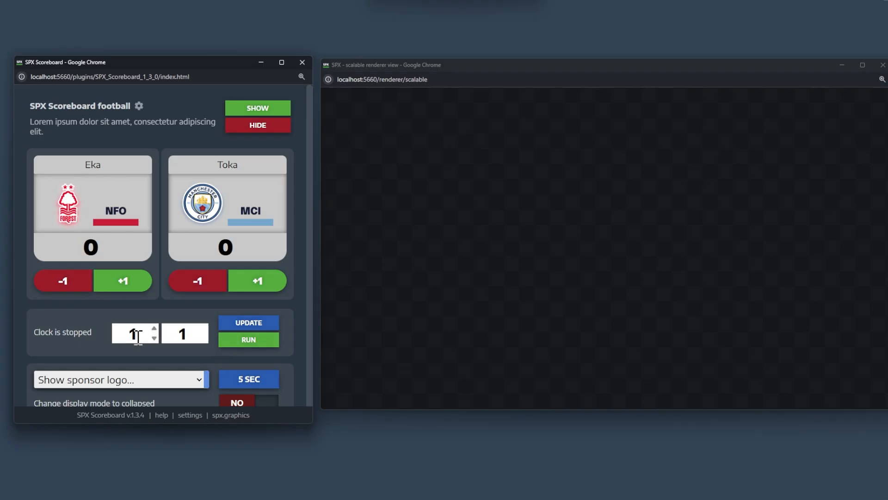
key("ctrl+a")
type("0")
key("Tab")
type("0")
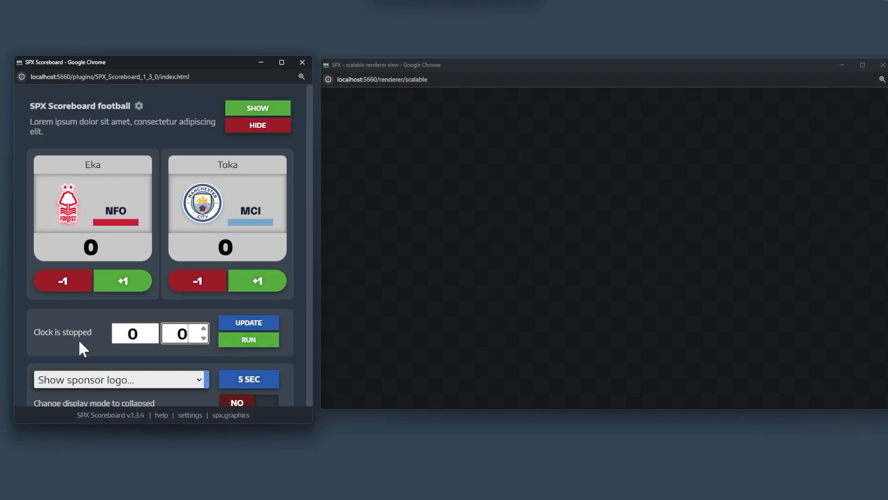
left_click(252, 322)
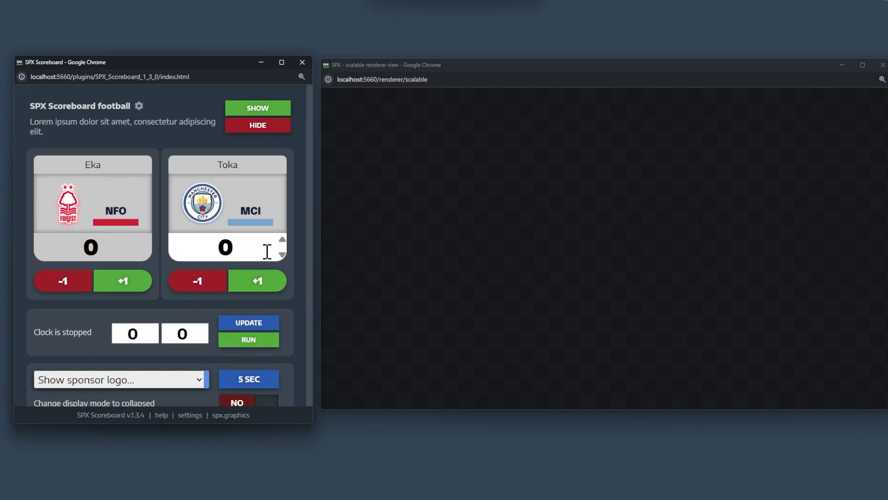
Step: Show the scoreboard graphic in the output and change its display mode to collapsed
left_click(229, 111)
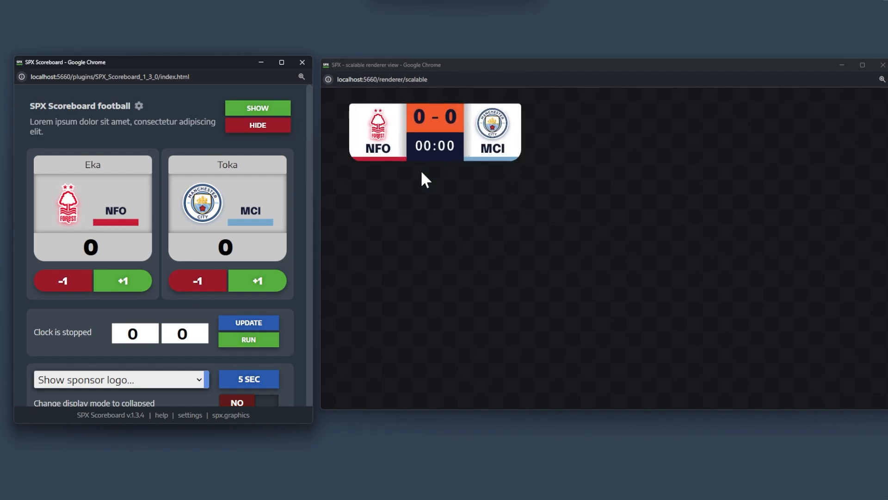
scroll(259, 361, "down", 1)
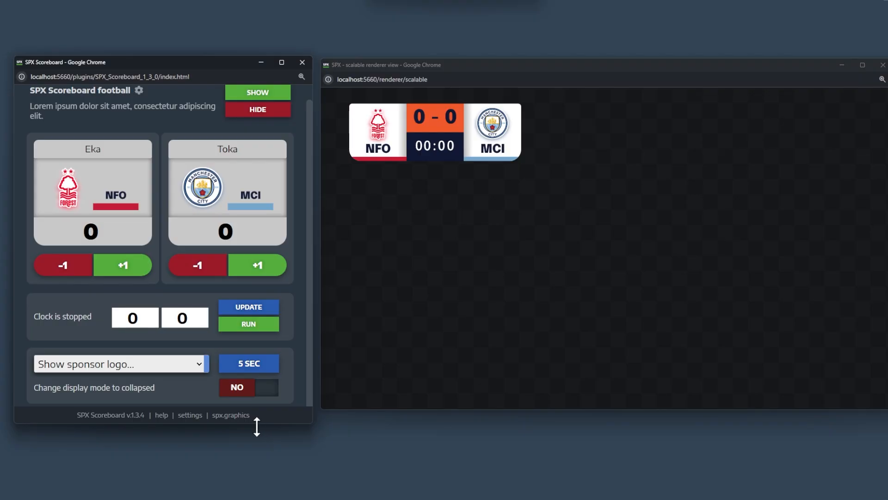
left_click_drag(257, 426, 254, 451)
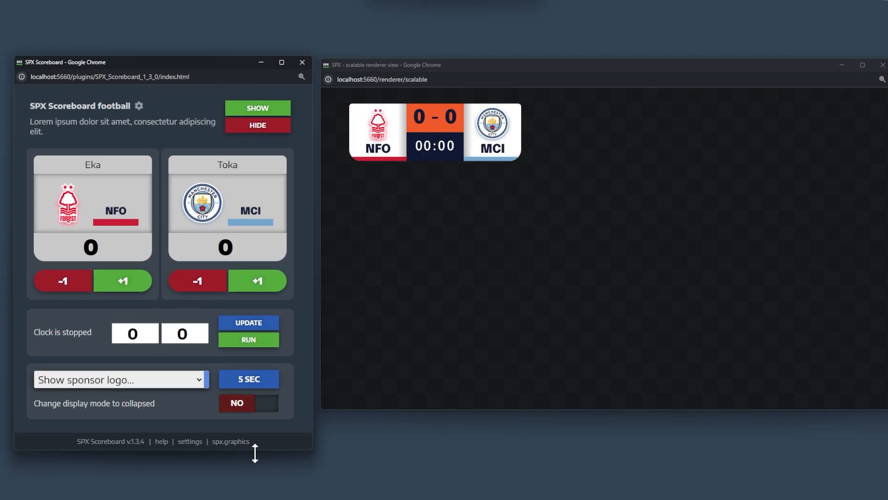
left_click(245, 407)
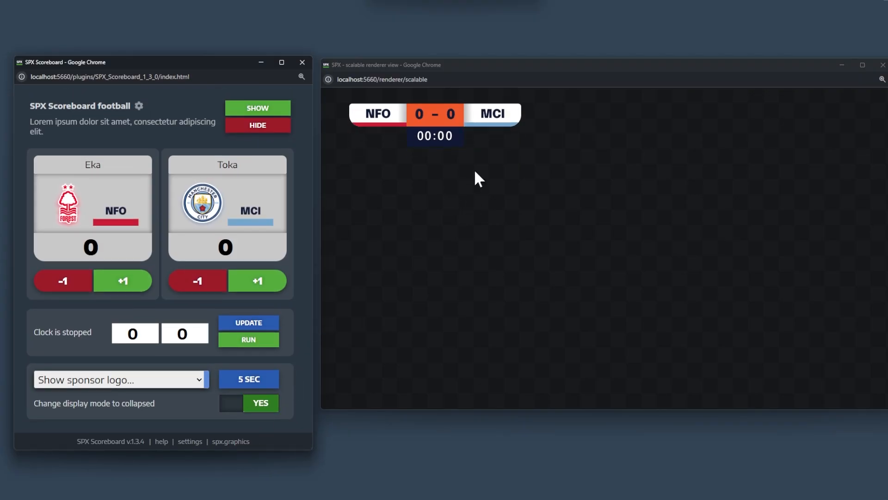
Step: Start the match clock and switch the collapsed display mode off
left_click(249, 340)
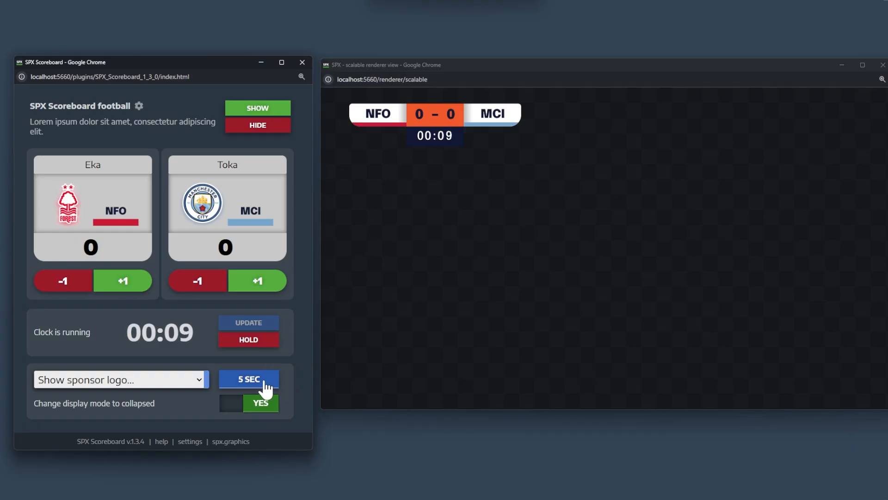
left_click(264, 399)
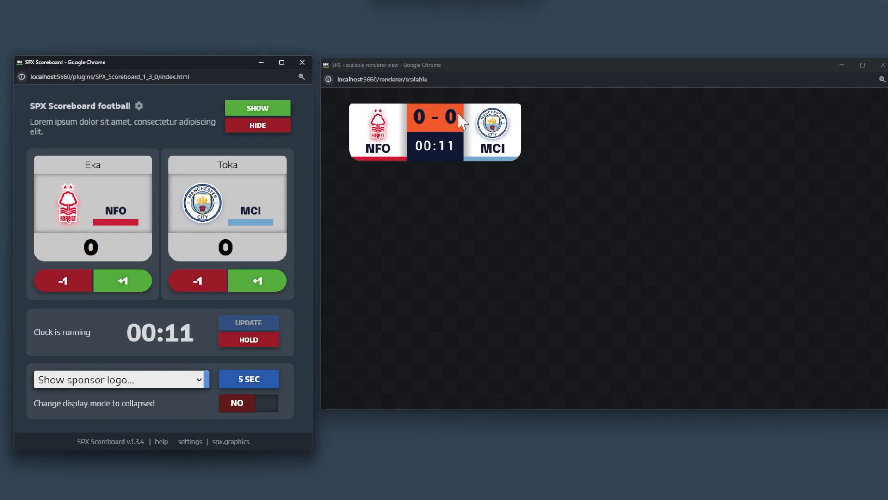
Step: Raise the MCI score to 2 and the NFO score to 1
left_click(269, 284)
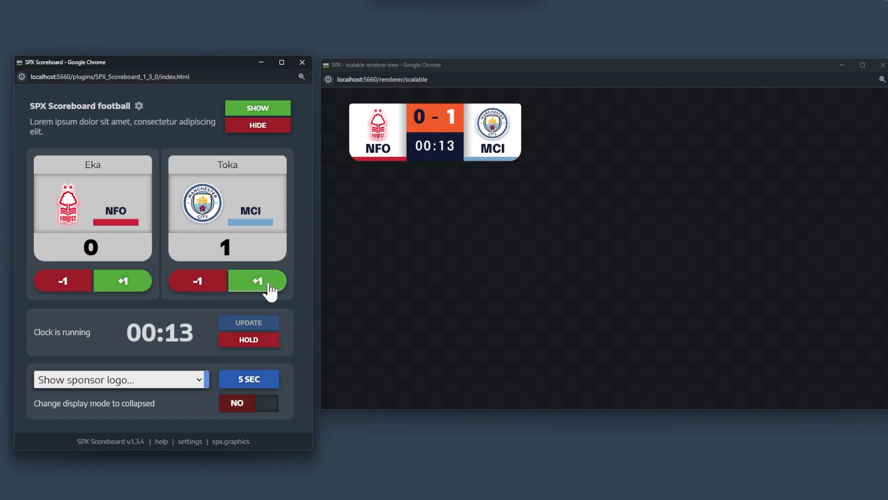
left_click(270, 284)
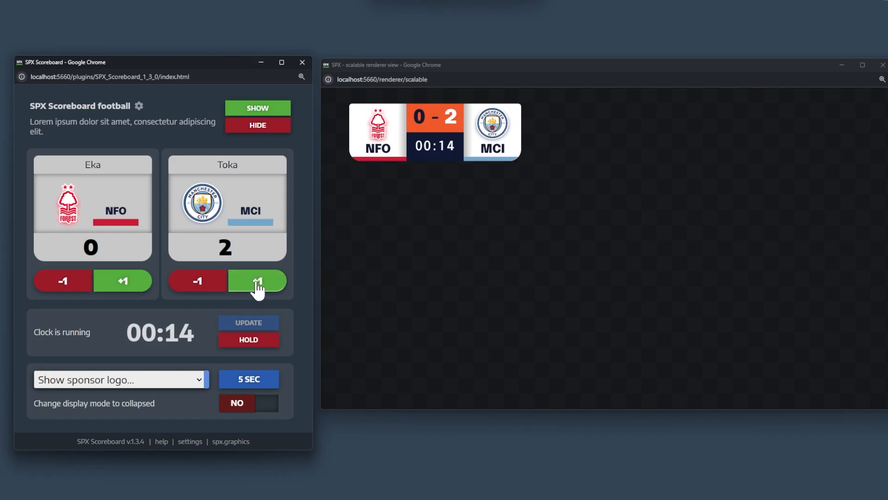
left_click(131, 285)
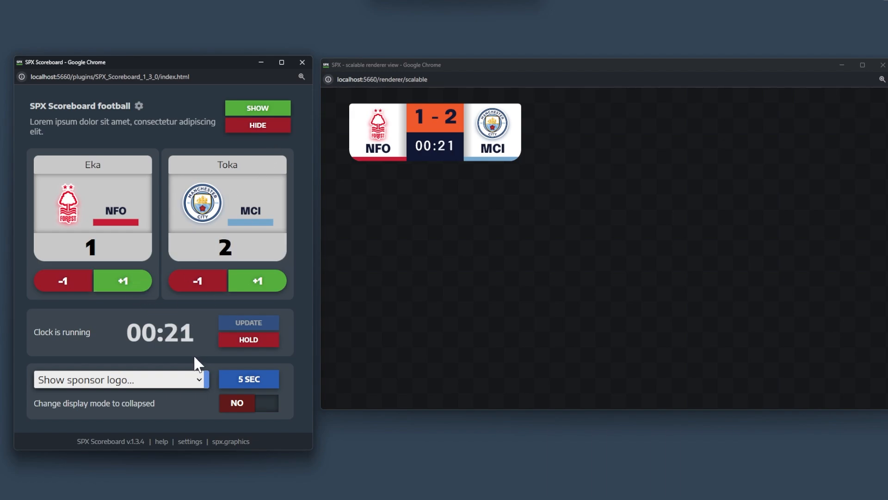
Step: Show the Acme sponsor logo on the scoreboard graphic for 5 seconds
left_click(179, 382)
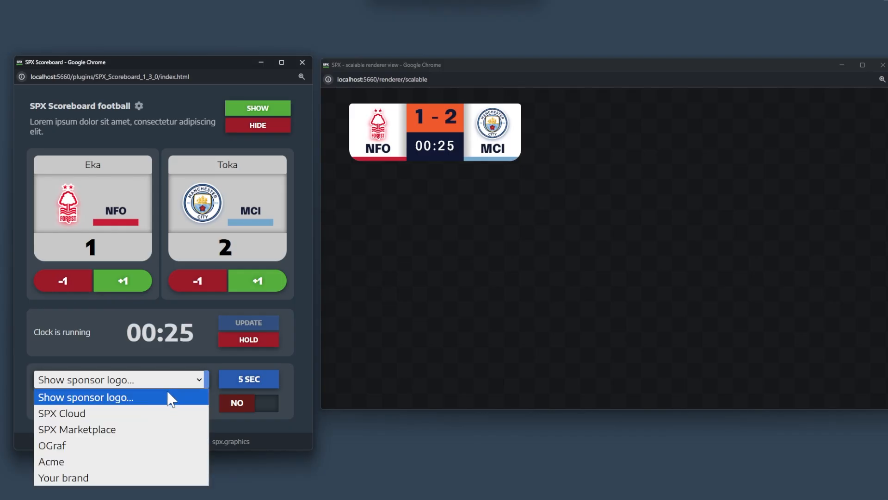
left_click(143, 463)
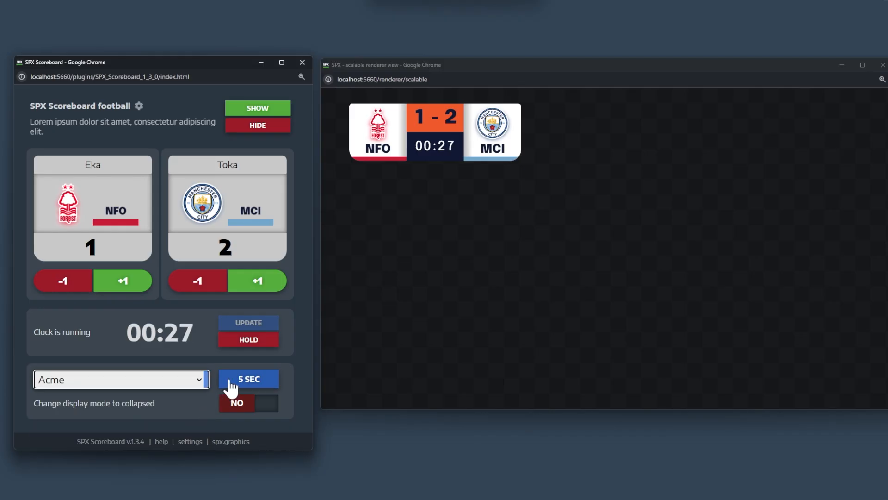
left_click(270, 388)
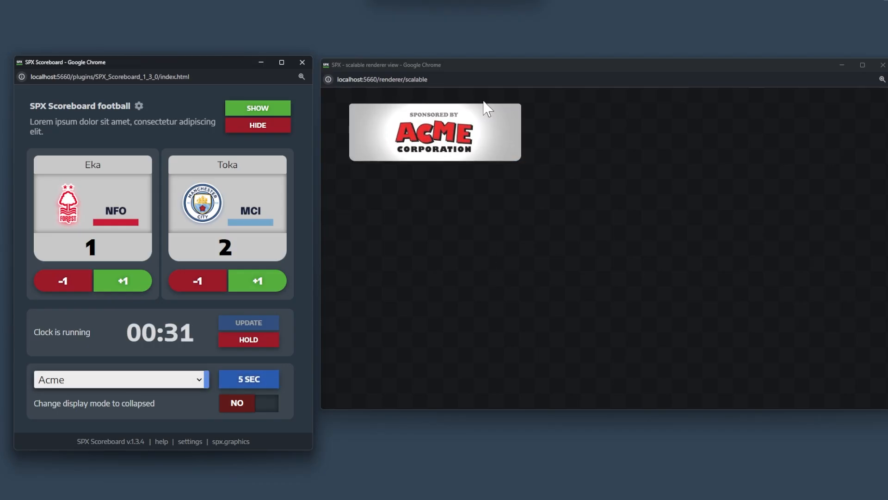
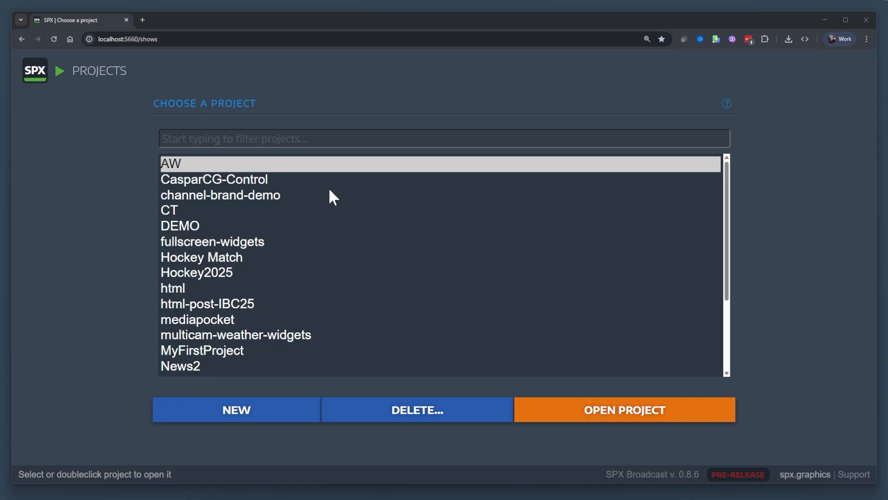
Step: Open the DEMO project's settings and start choosing a new template to assign to the project
double_click(174, 226)
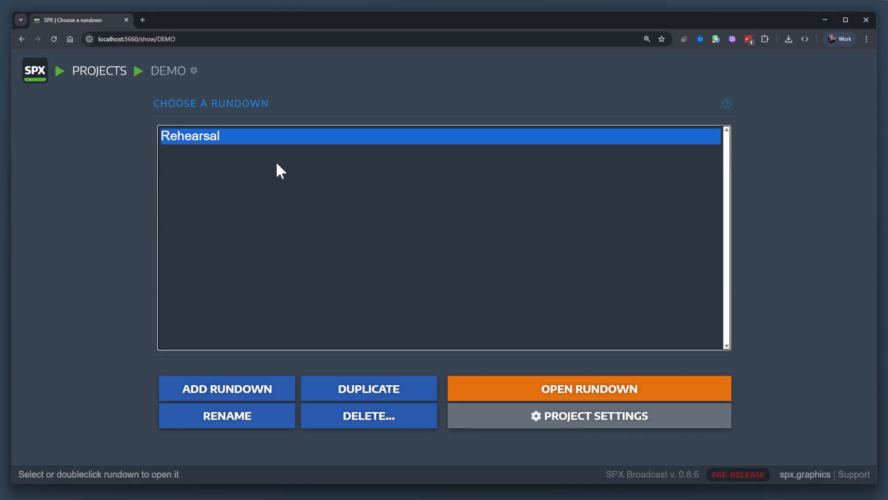
left_click(581, 422)
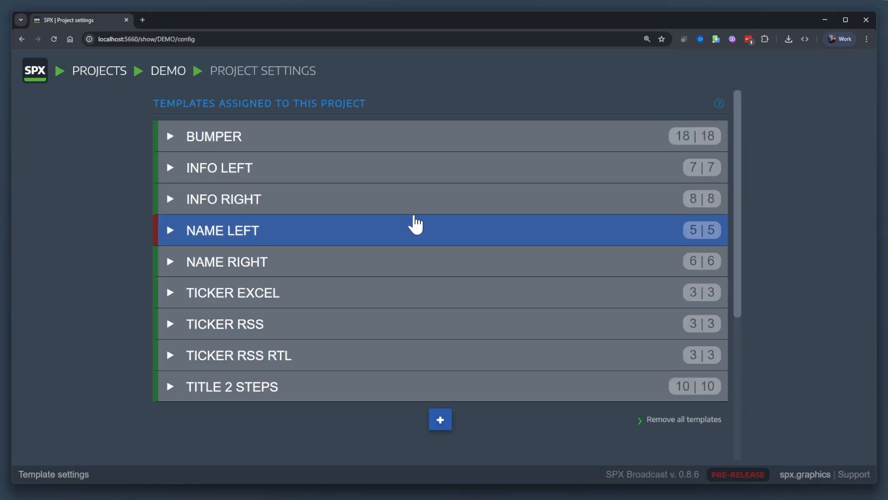
scroll(412, 222, "down", 2)
scroll(412, 222, "up", 2)
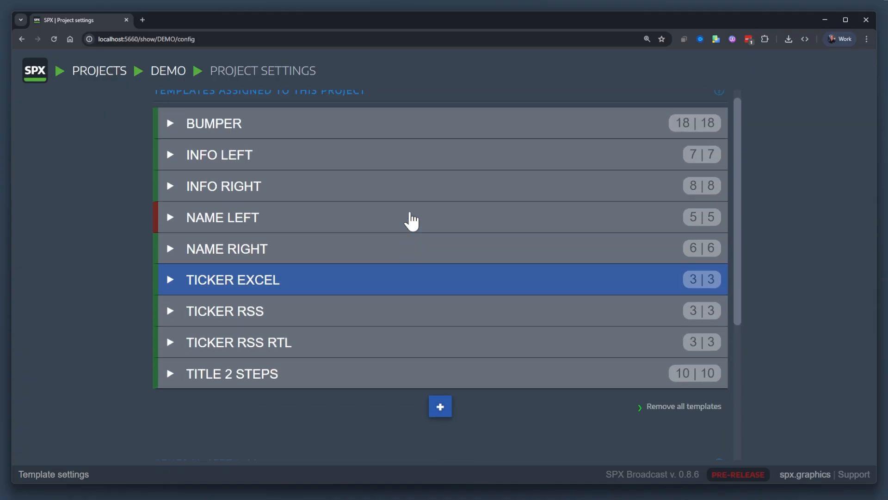
scroll(412, 222, "down", 2)
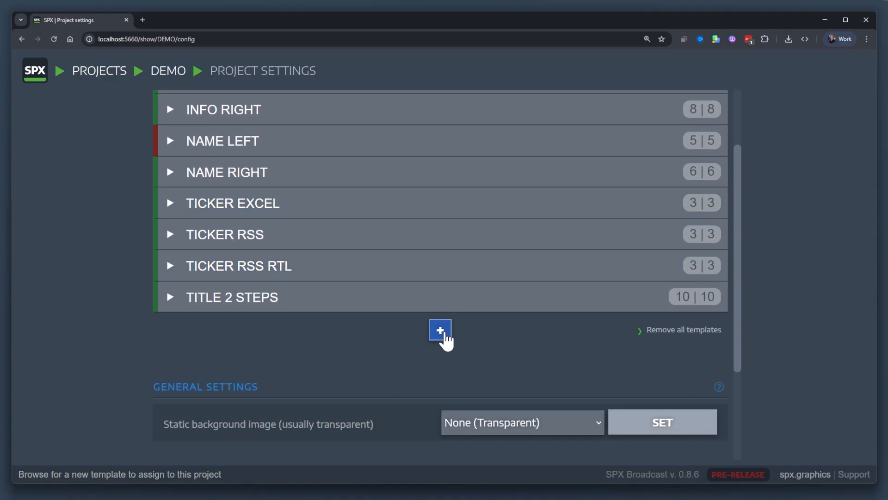
left_click(445, 333)
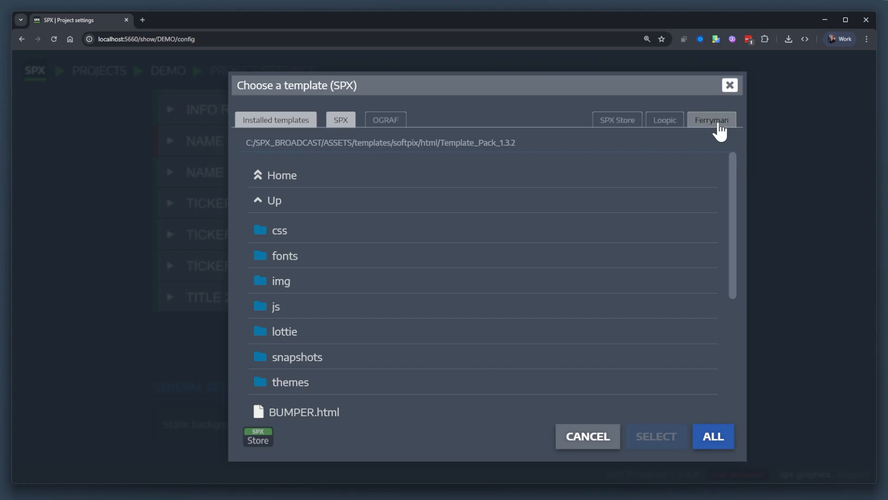
Step: Start the Loopic animation tool from the template chooser and open its Sport Package demo project
left_click(670, 124)
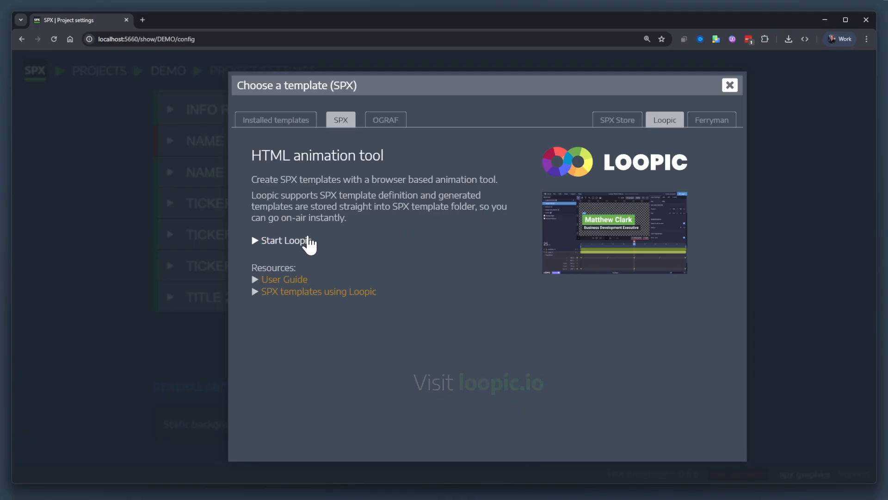
left_click(306, 241)
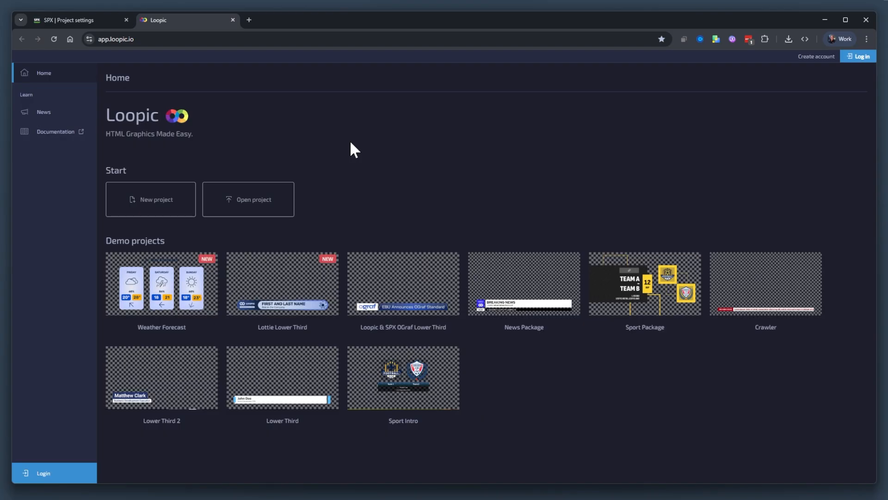
mouse_move(365, 291)
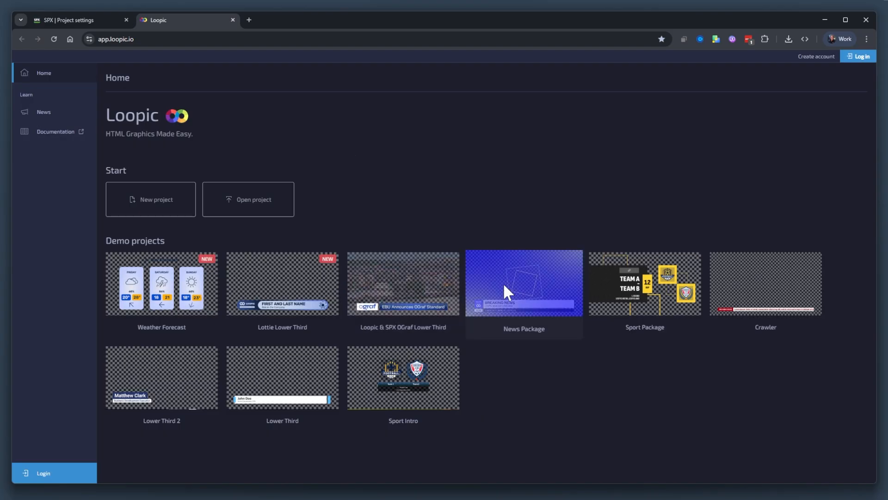
left_click(640, 286)
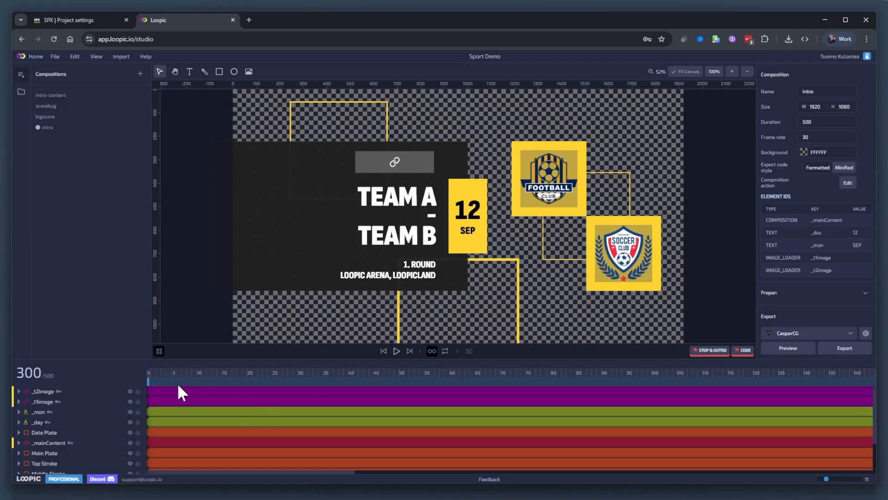
Step: Go to frame 56 of the intro composition and move the _t1image football club logo to X 690, Y 540
left_click_drag(196, 373, 432, 375)
left_click(428, 234)
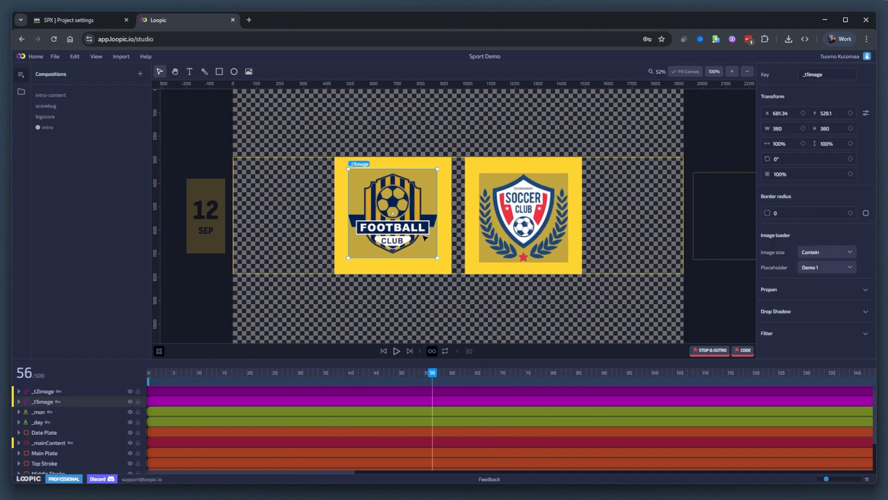
mouse_move(428, 233)
left_mouse_down()
mouse_move(428, 203)
mouse_move(427, 232)
left_mouse_up()
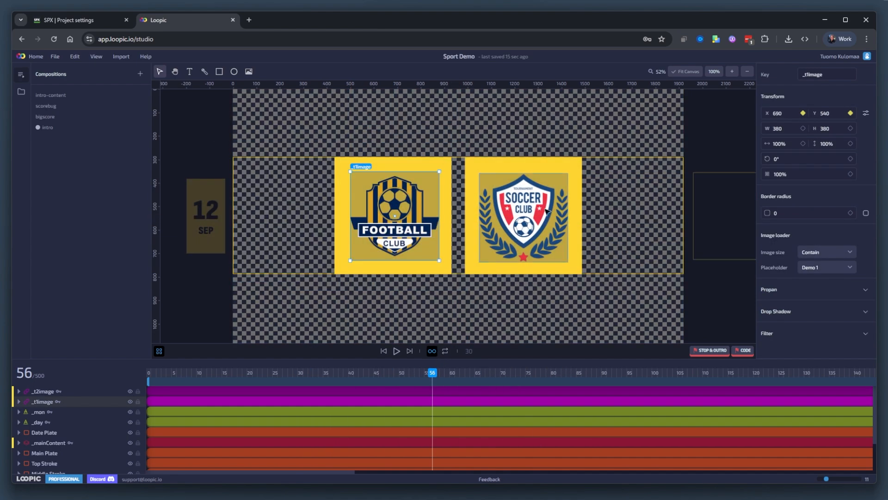
Step: Move the full-width path element to X 966, Y 555, and scrub the intro animation to frame 117
left_click(576, 174)
left_click_drag(576, 173, 571, 176)
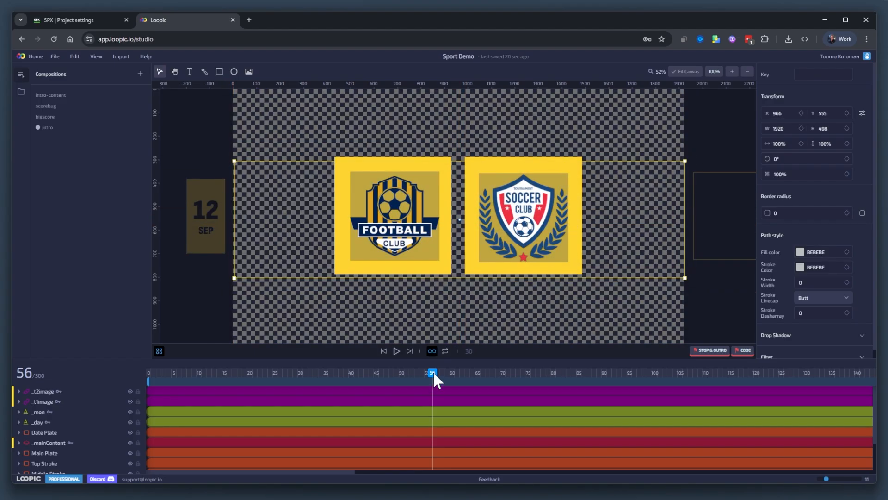
left_click_drag(434, 376, 743, 375)
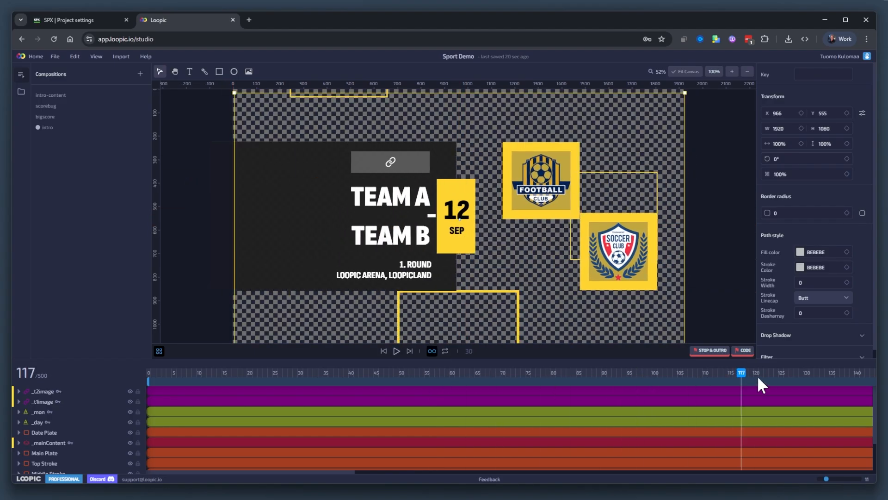
left_click(736, 288)
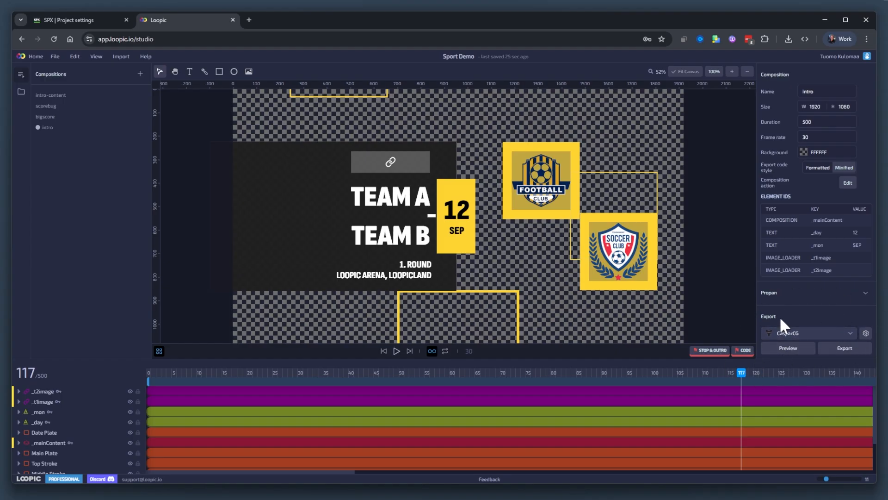
Step: Export the composition as an SPX Graphics template to the SPX_BROADCAST ASSETS templates folder, allowing the site to view and save files there
left_click(812, 331)
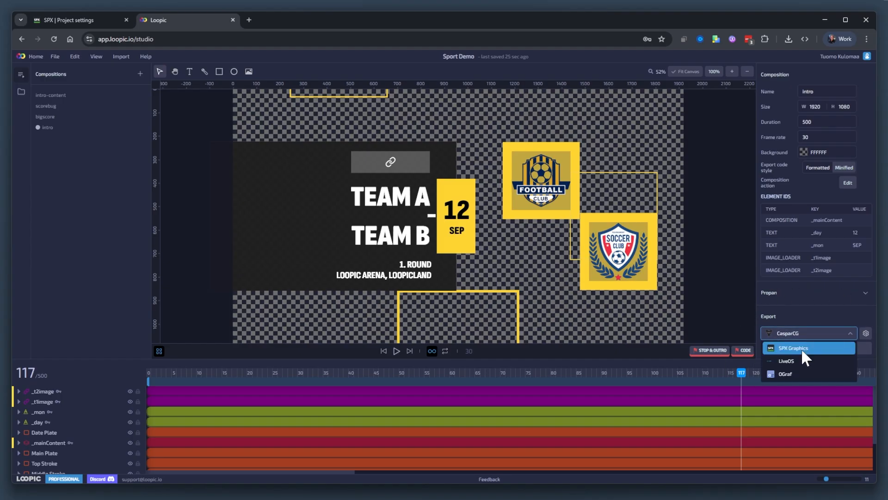
left_click(801, 348)
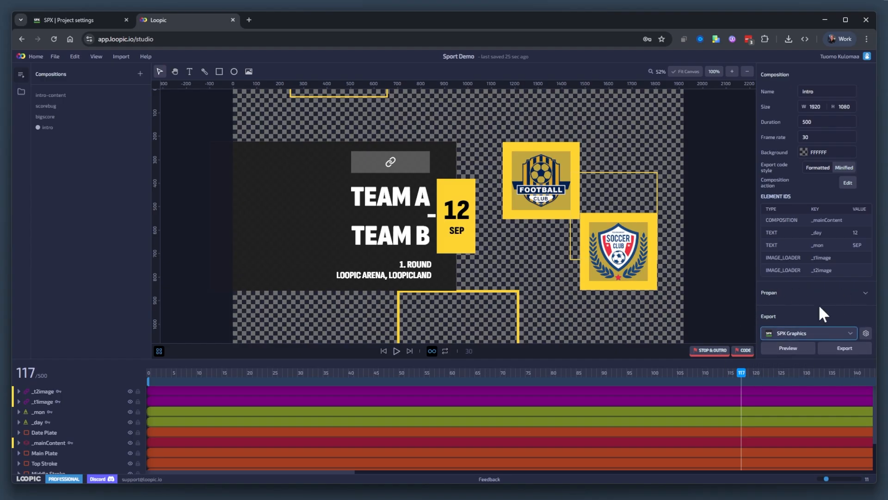
left_click(845, 347)
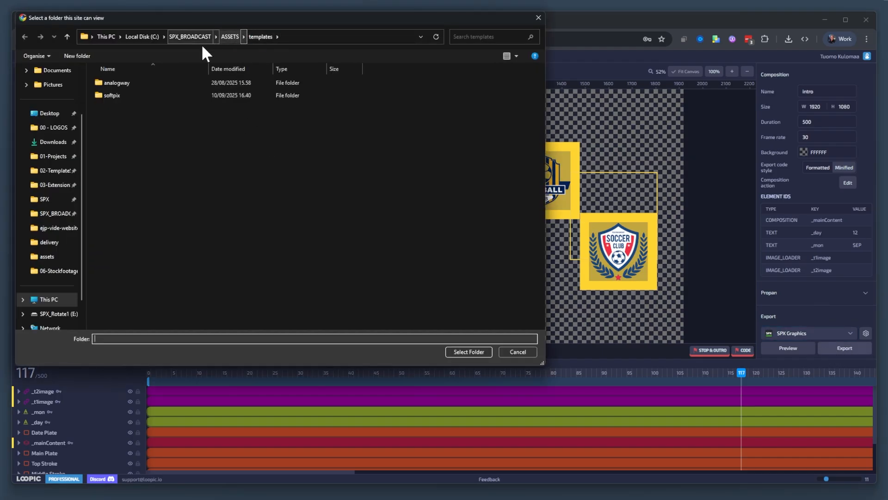
left_click(468, 351)
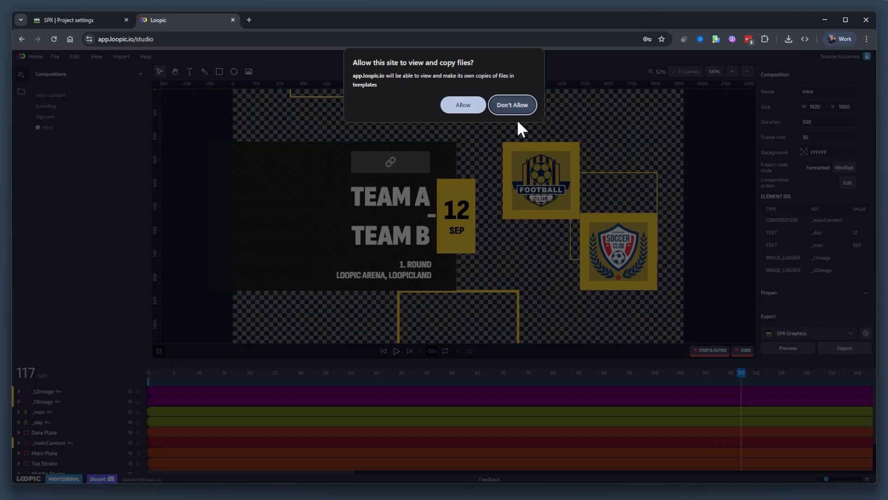
left_click(479, 105)
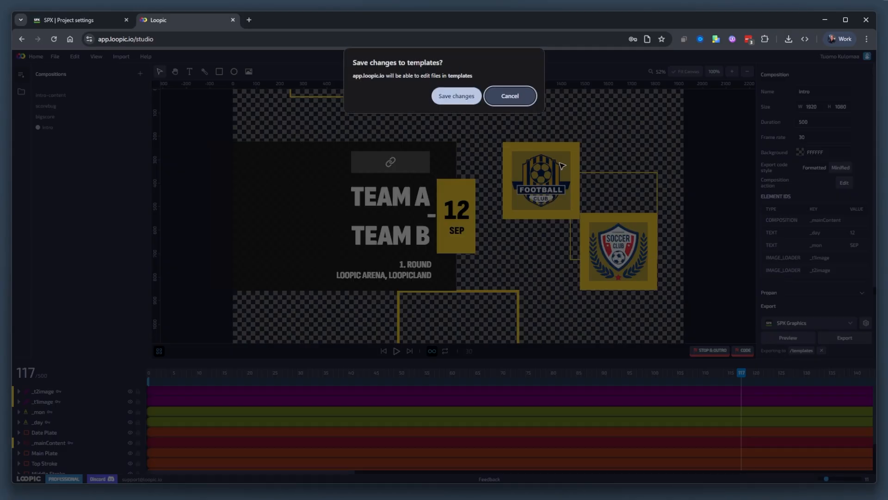
left_click(447, 96)
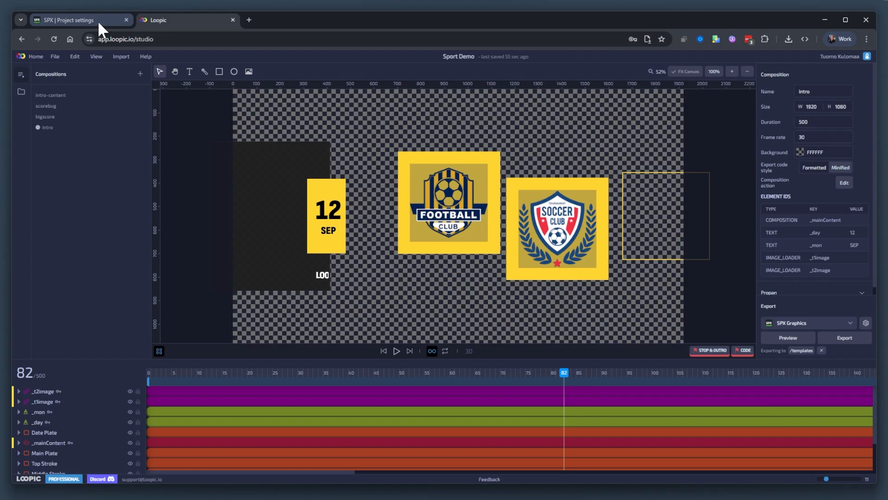
Step: Return to the SPX template chooser and open the StreamShapers Ferryman website from its Ferryman information
left_click(98, 20)
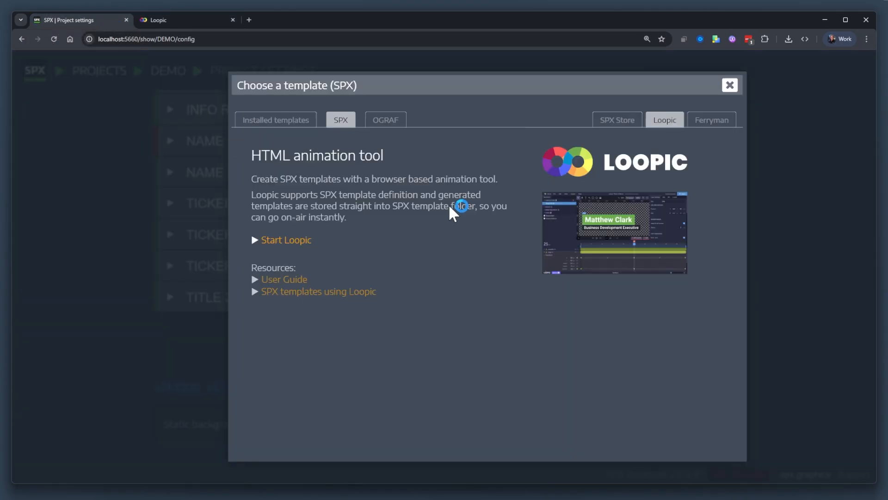
left_click(707, 122)
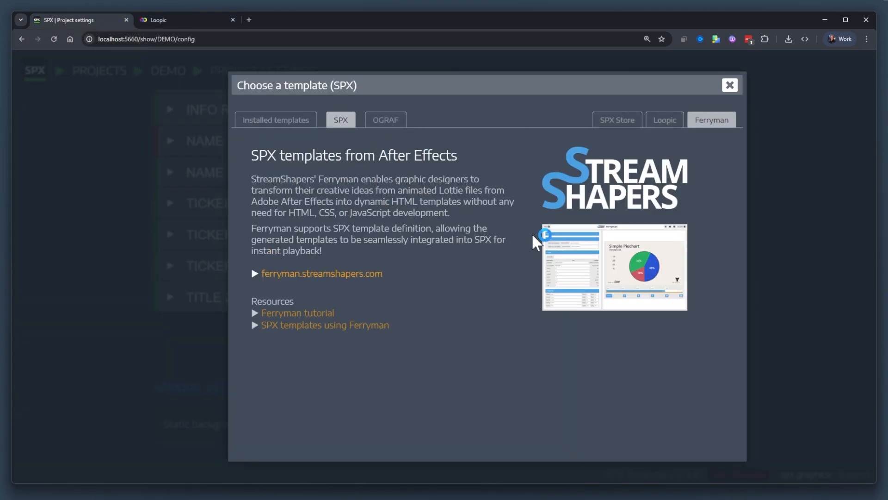
left_click(372, 274)
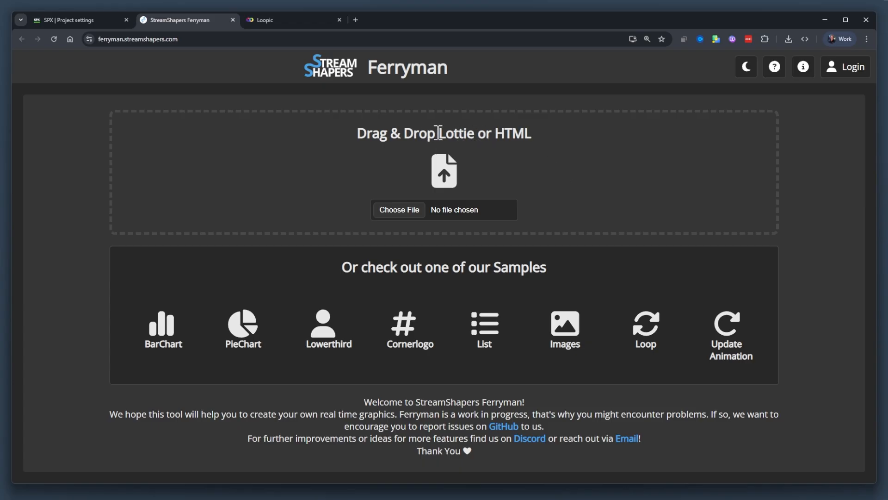
left_click_drag(438, 134, 490, 136)
left_click(606, 159)
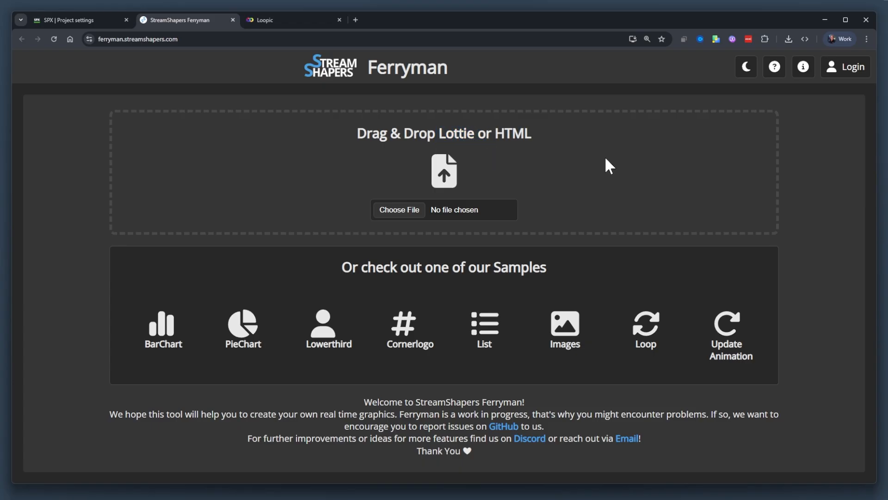
double_click(461, 135)
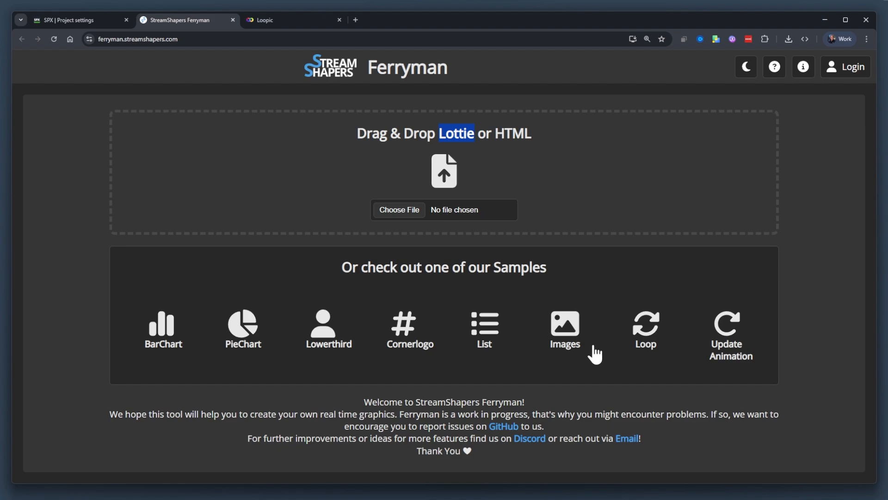
Step: Load Ferryman's Lowerthird sample and play its animation, pausing while the lower third is on screen
left_click(330, 347)
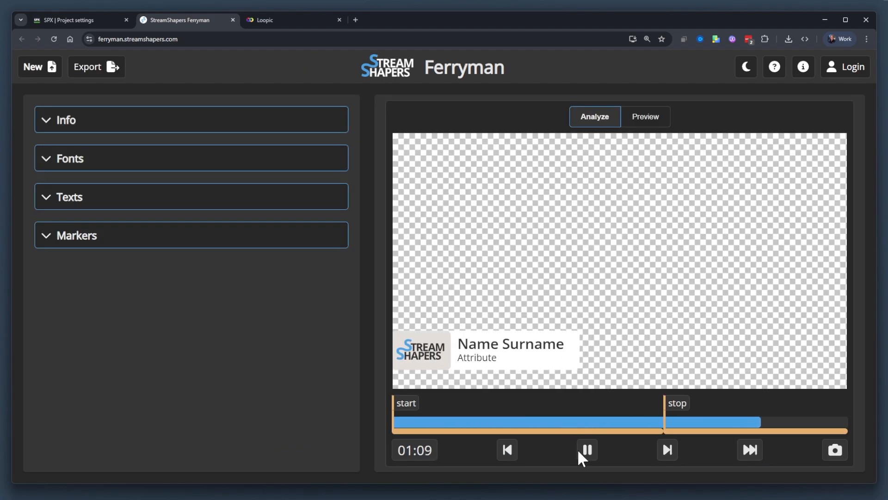
left_click(588, 453)
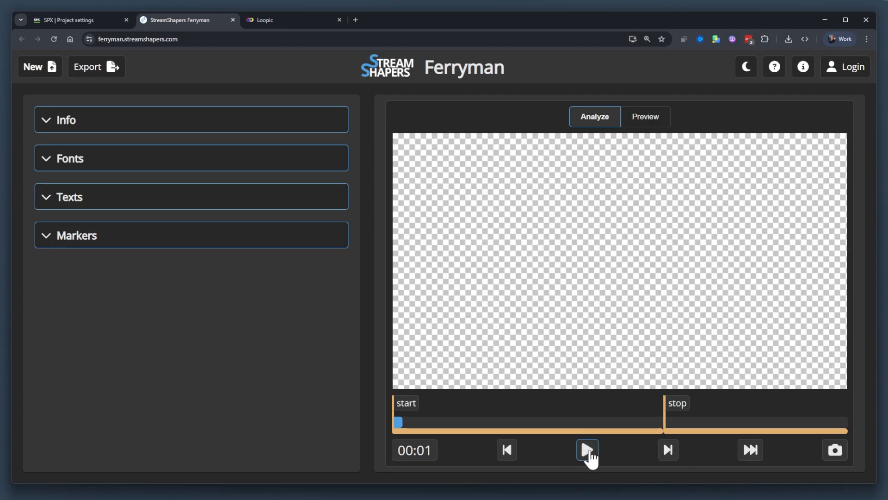
left_click(587, 451)
left_click(588, 453)
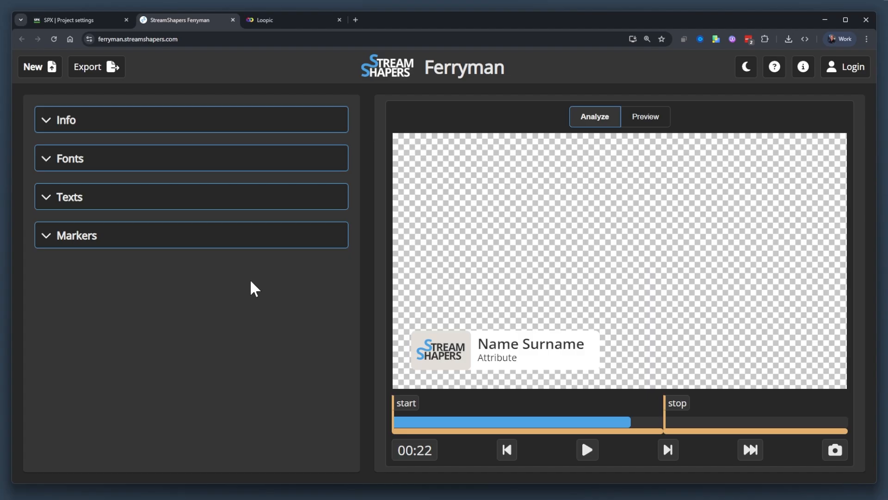
Step: Expand the lower third's text settings and change the _firstLine text to "Name Surname So On"
left_click(169, 196)
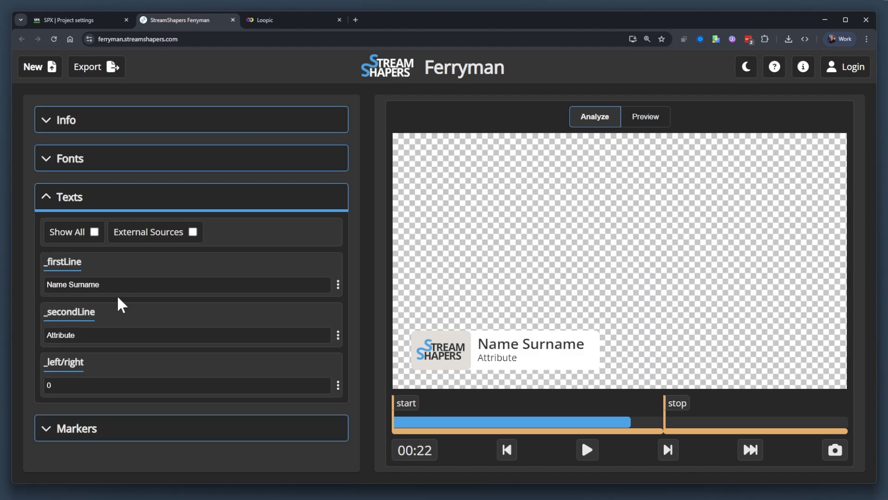
left_click(133, 284)
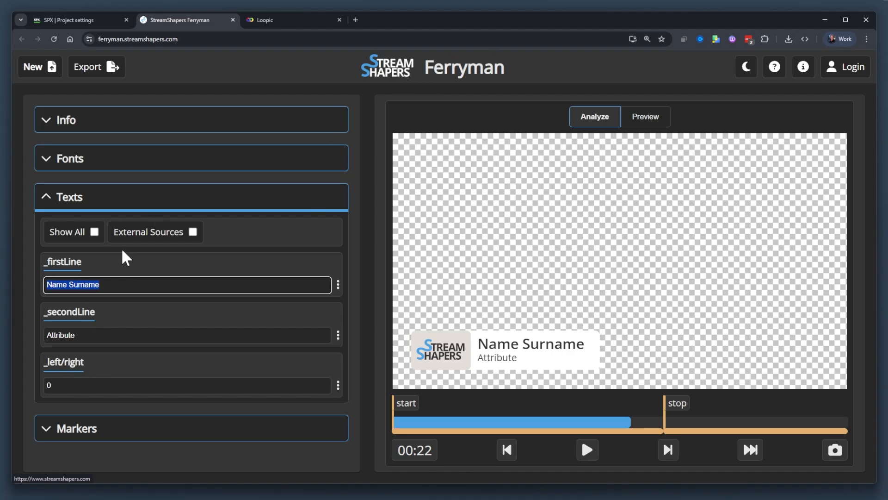
left_click(125, 283)
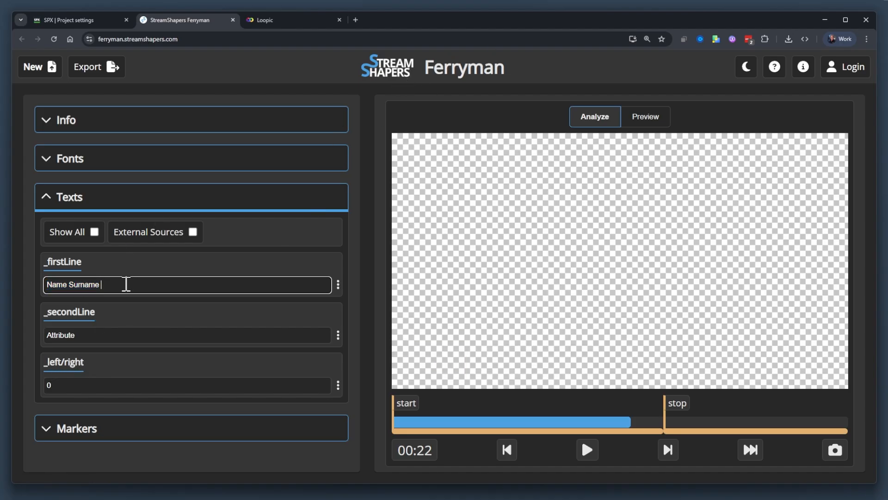
type("So On")
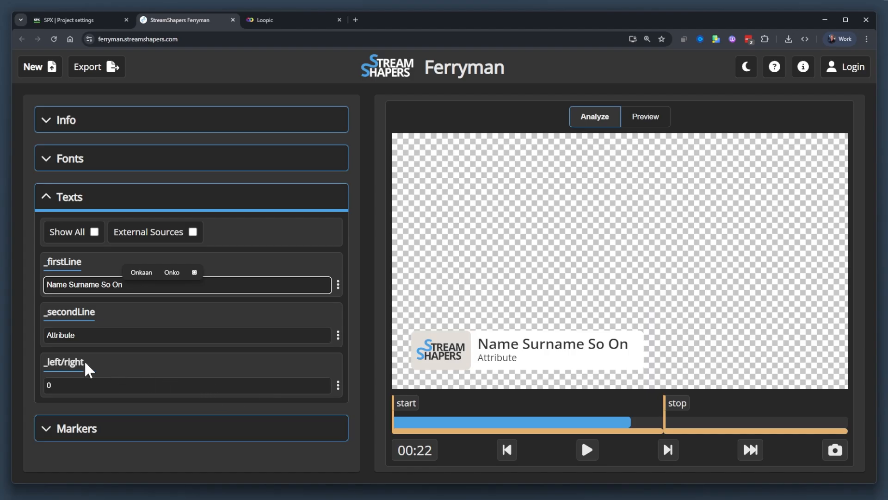
Step: Try the value 1 for the _left/right text, and set it to 2
left_click(67, 384)
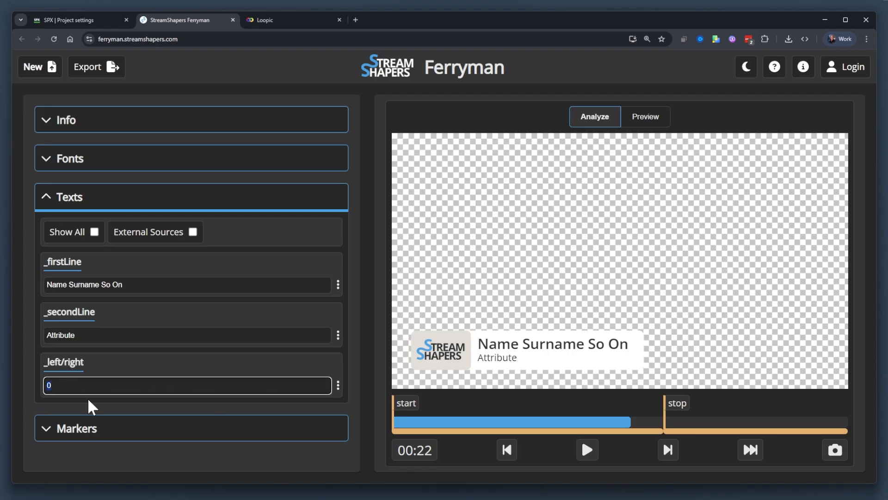
type("1")
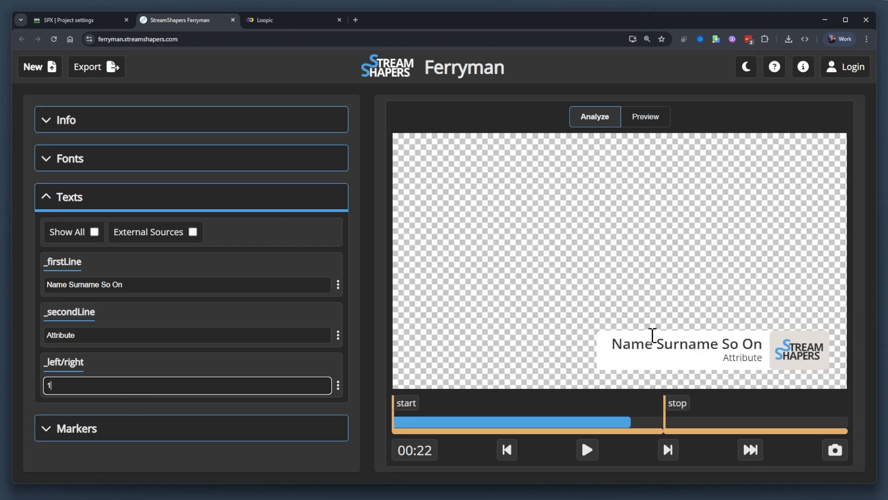
key("BackSpace")
type("2")
Step: Export the lower third with SPX settings, using the green UI color, and download the file
left_click(100, 74)
left_click(188, 172)
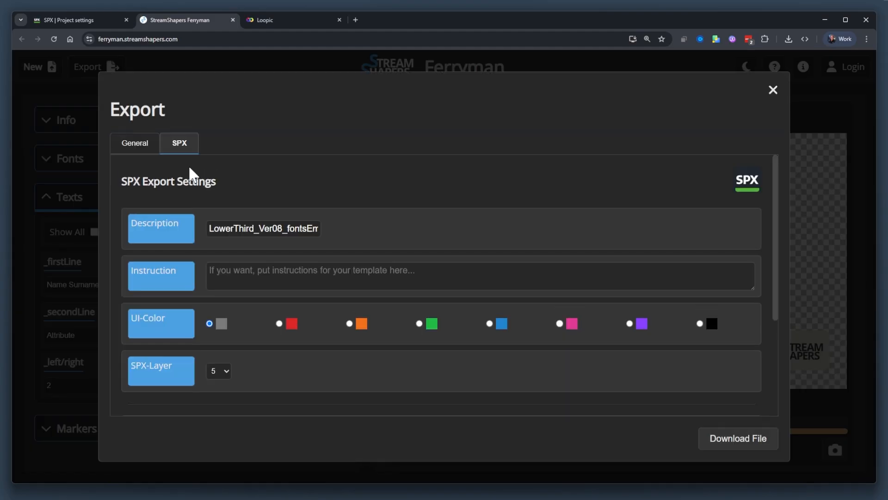
left_click(279, 324)
left_click(350, 324)
left_click(421, 324)
scroll(376, 254, "down", 3)
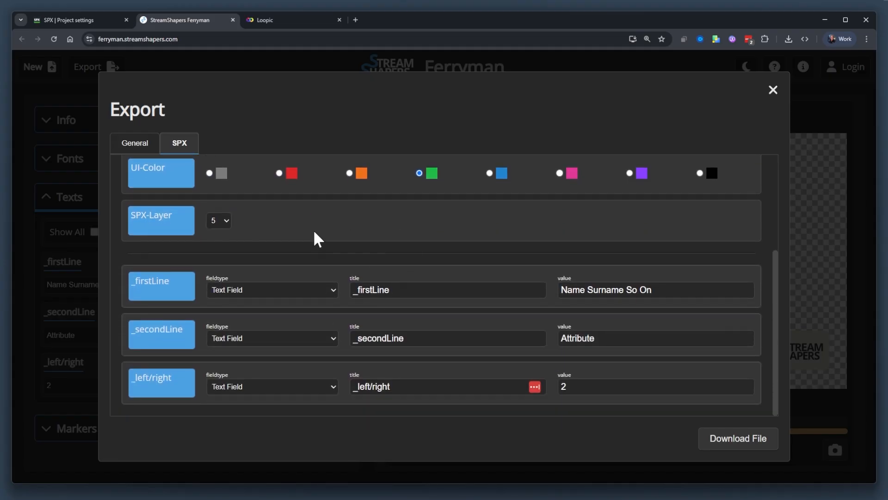
left_click(739, 443)
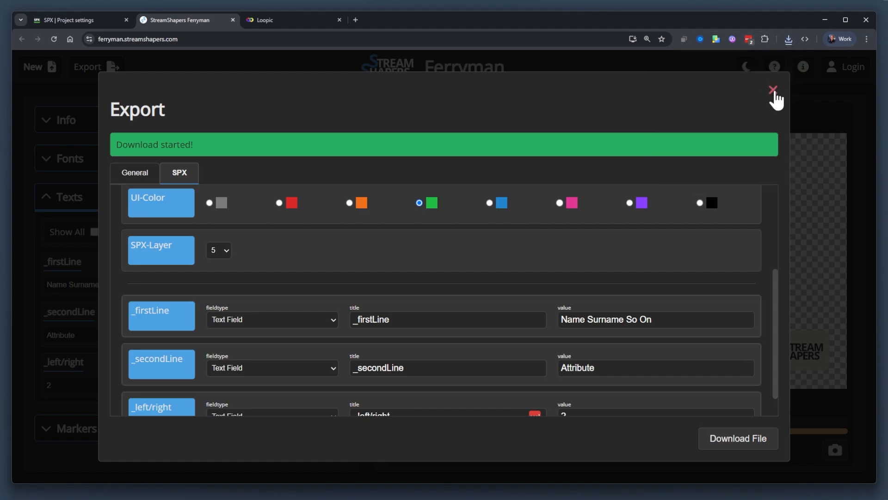
left_click(773, 90)
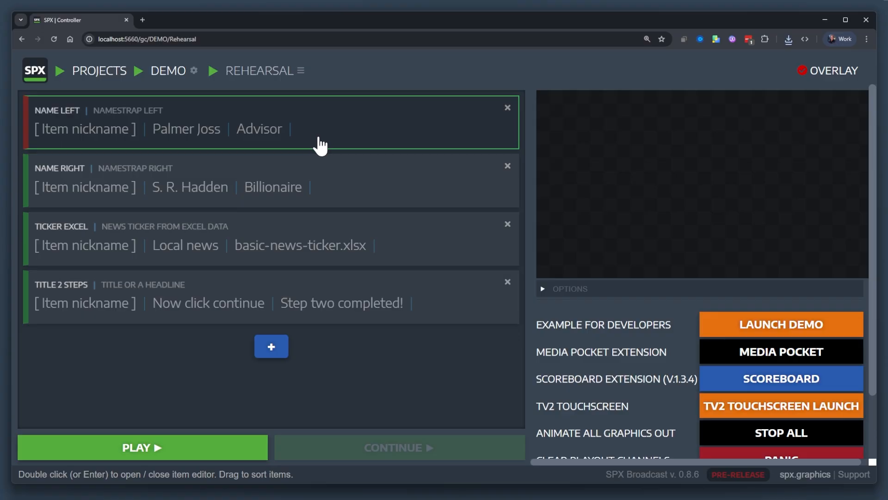
Step: In the SPX Rehearsal rundown, open the NAME LEFT item's template folder and open INFO_LEFT.html in the code editor
double_click(358, 135)
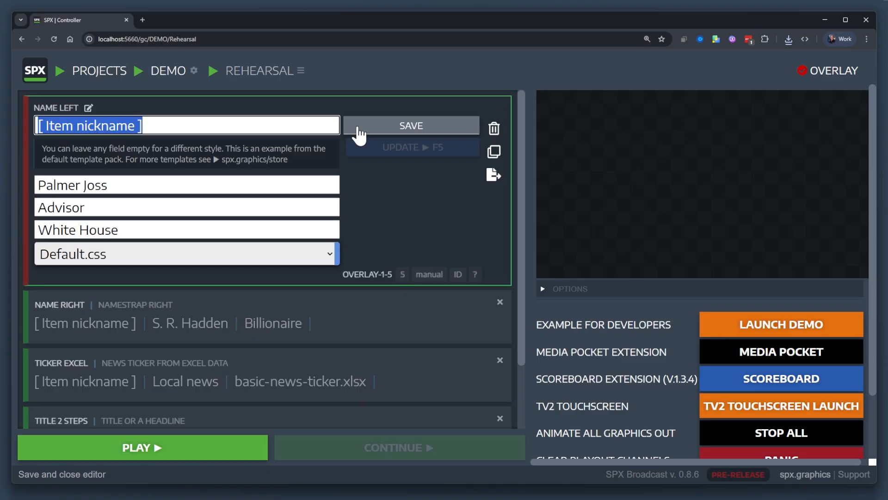
left_click(88, 110)
key("alt+Tab")
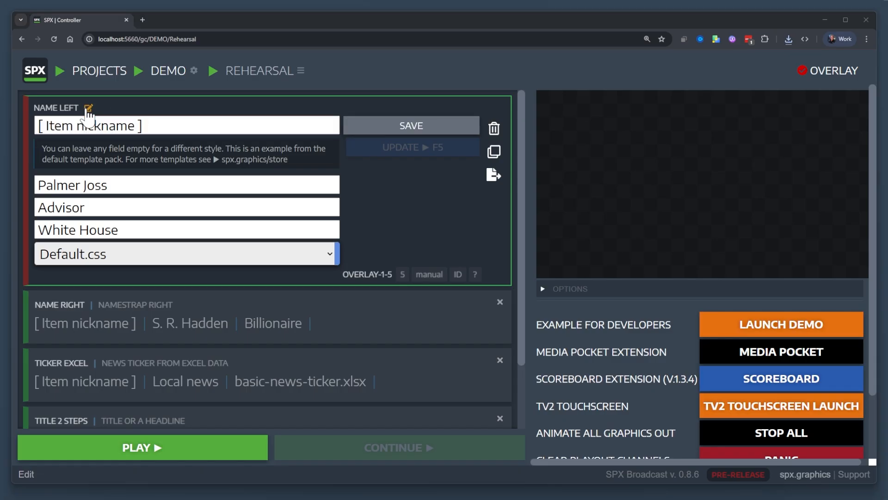
left_click_drag(887, 0, 370, 33)
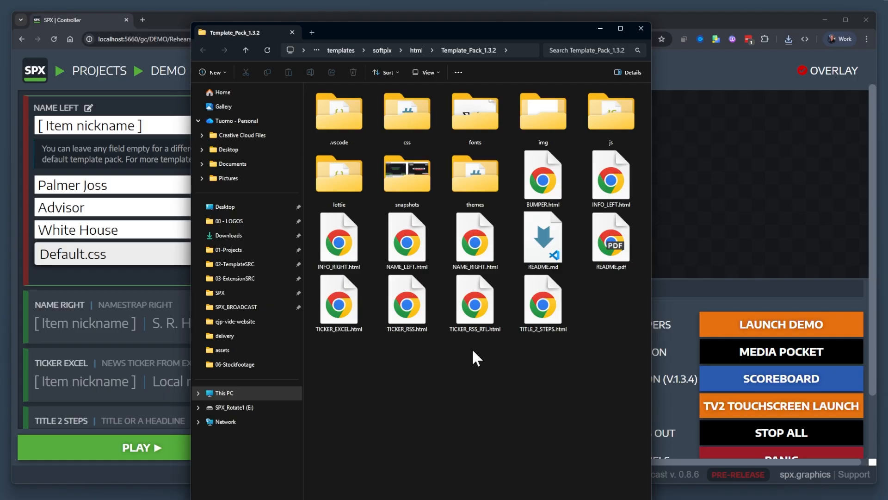
left_click(556, 183)
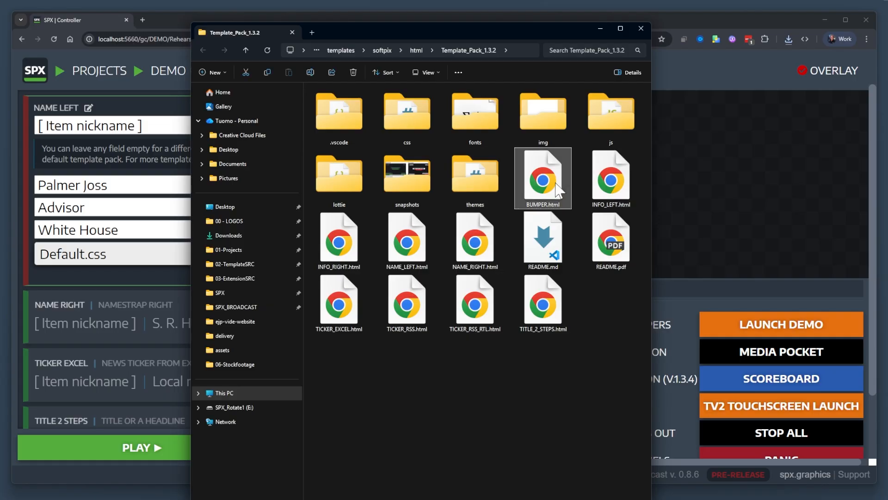
left_click(602, 182)
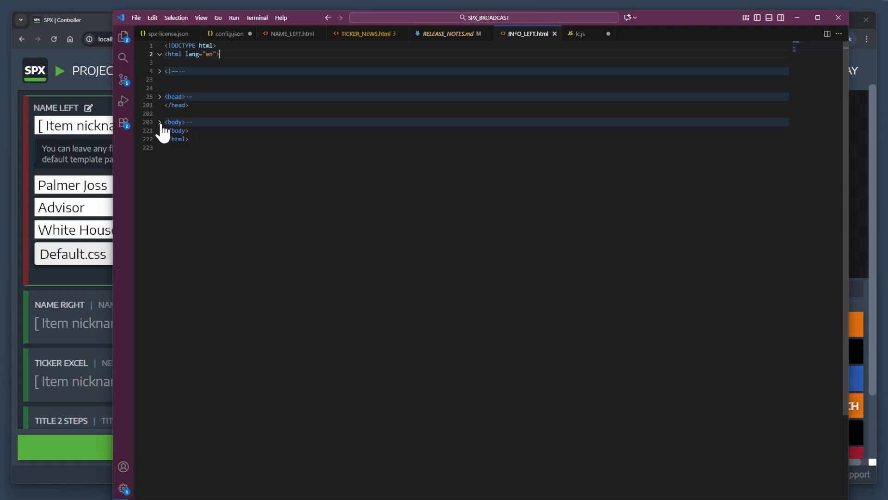
Step: Expand the body, SPXWindow and gfx blocks of INFO_LEFT.html and examine the id of the leftText element
left_click(160, 122)
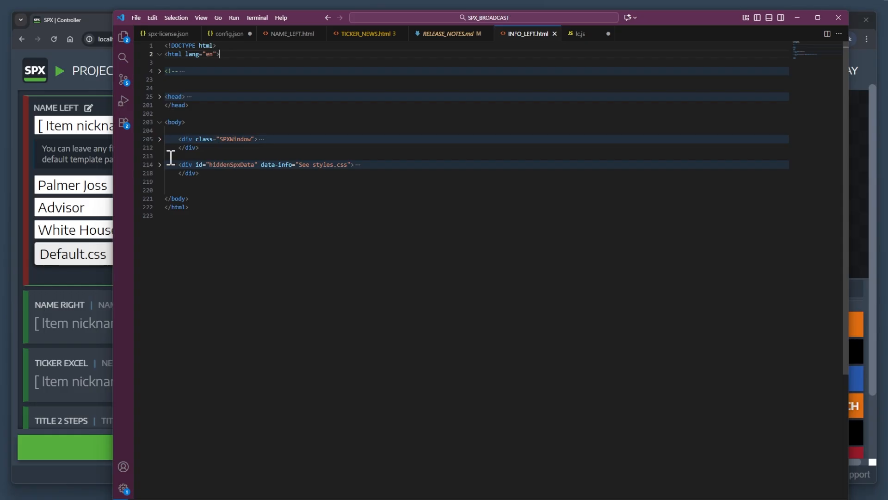
left_click(160, 139)
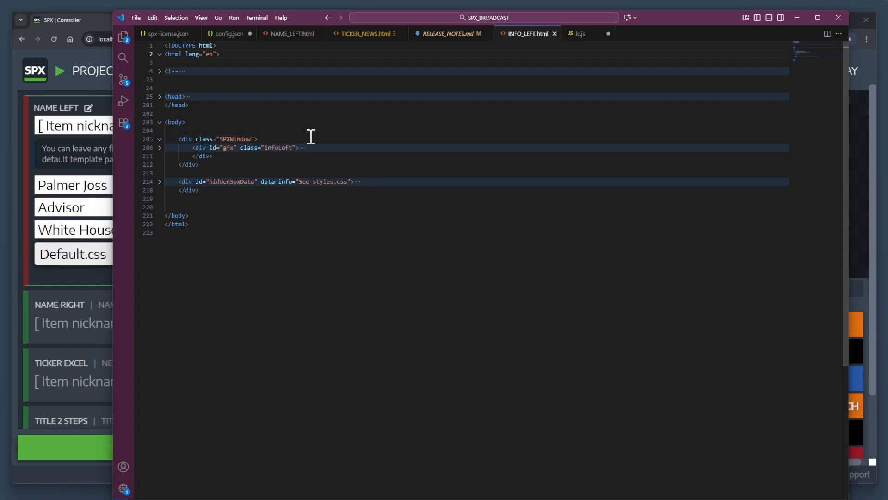
left_click(159, 148)
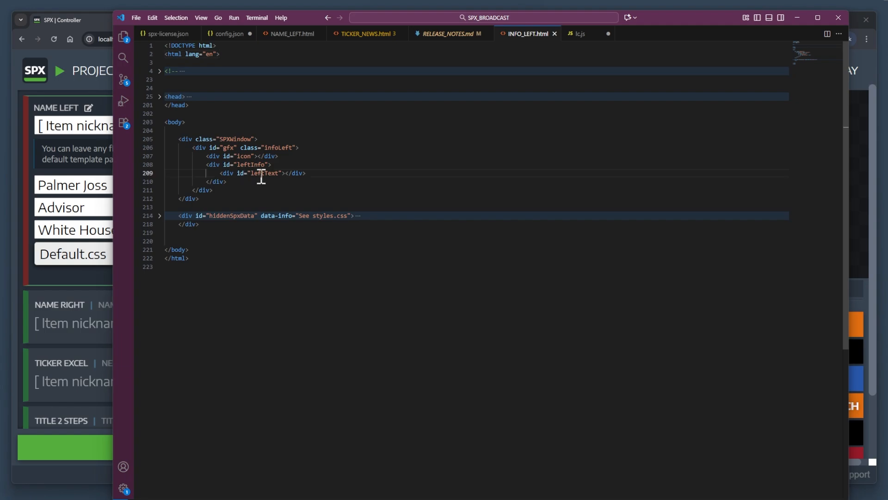
double_click(241, 173)
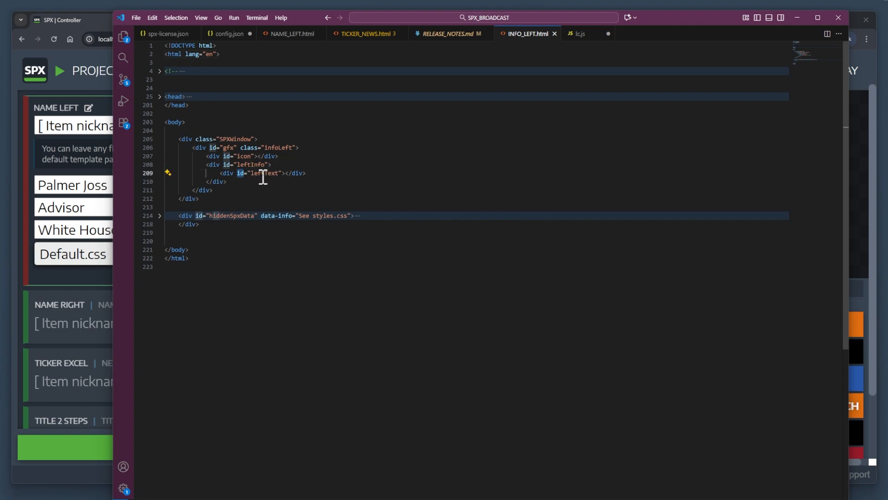
left_click(328, 173)
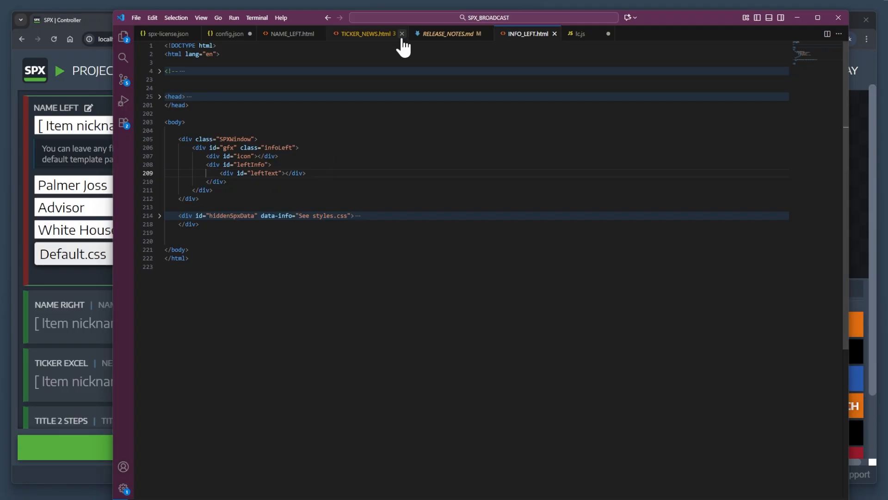
Step: Check the NAME LEFT item's theme in SPX, and open Default.css from the template pack's themes folder in the code editor
left_click(61, 279)
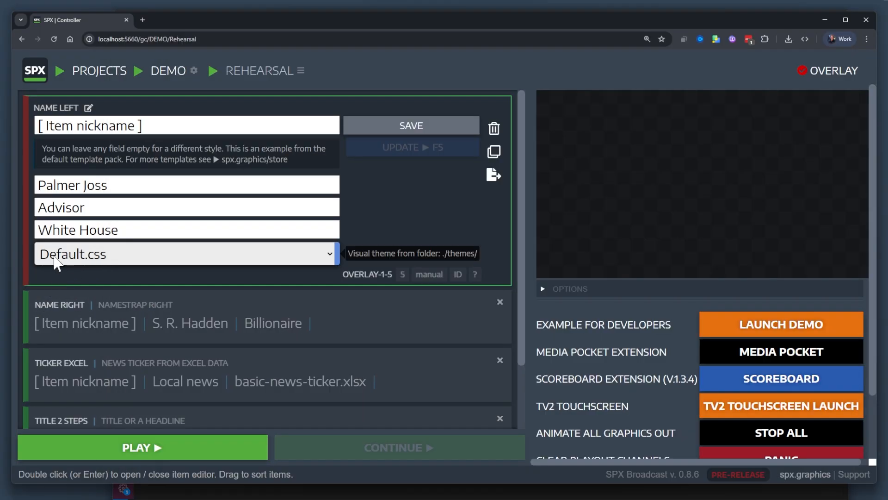
key("alt+Tab")
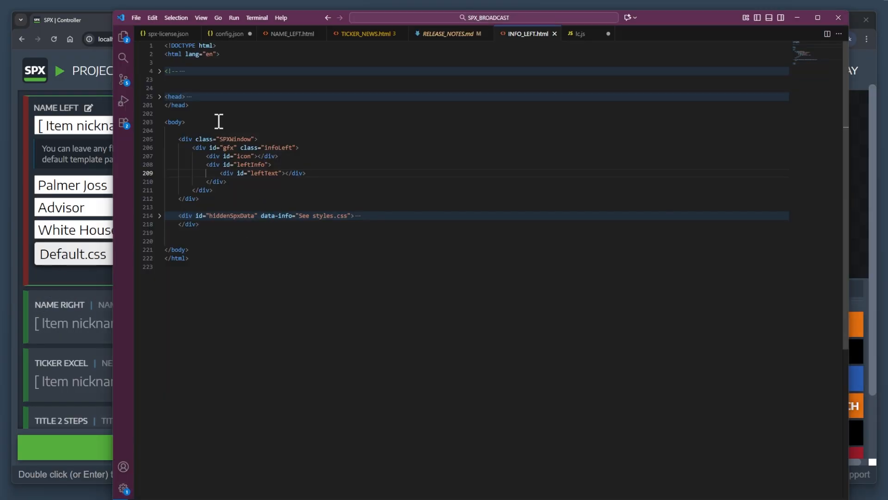
key("ctrl+b")
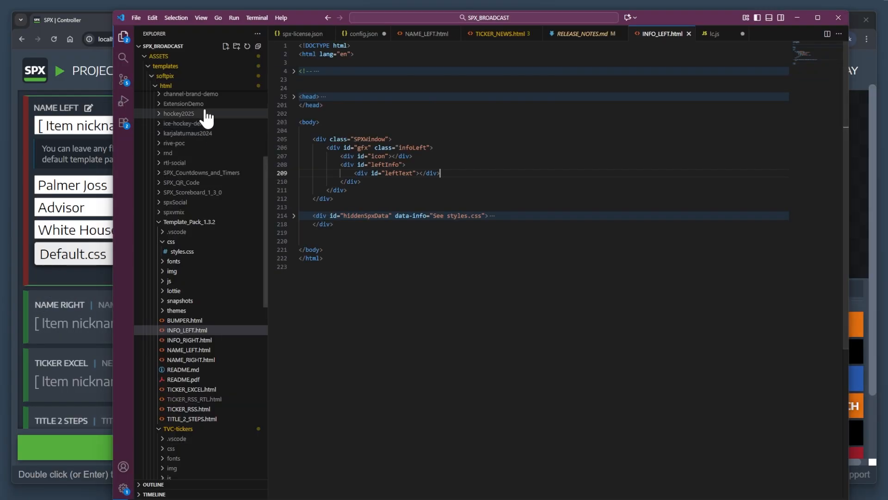
left_click(208, 310)
left_click(203, 331)
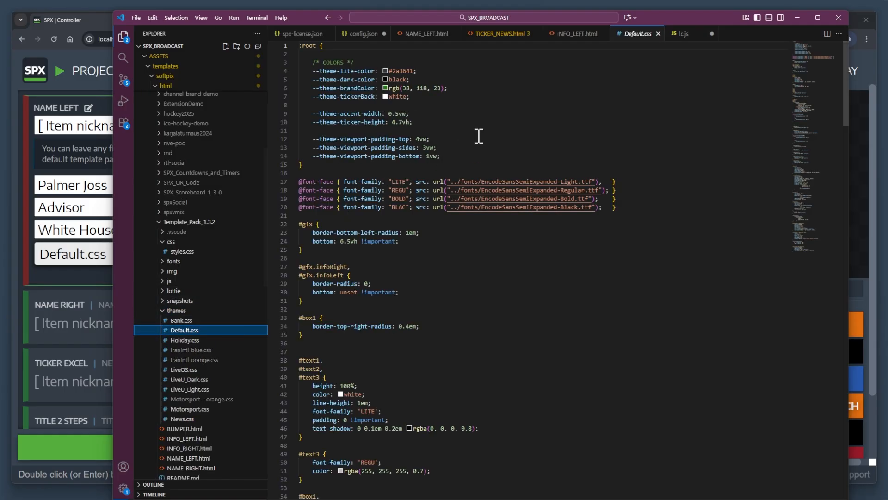
Step: Set --theme-brandColor in Default.css to the red rgb(118, 23, 23), and play the NAME LEFT item in SPX
mouse_move(401, 92)
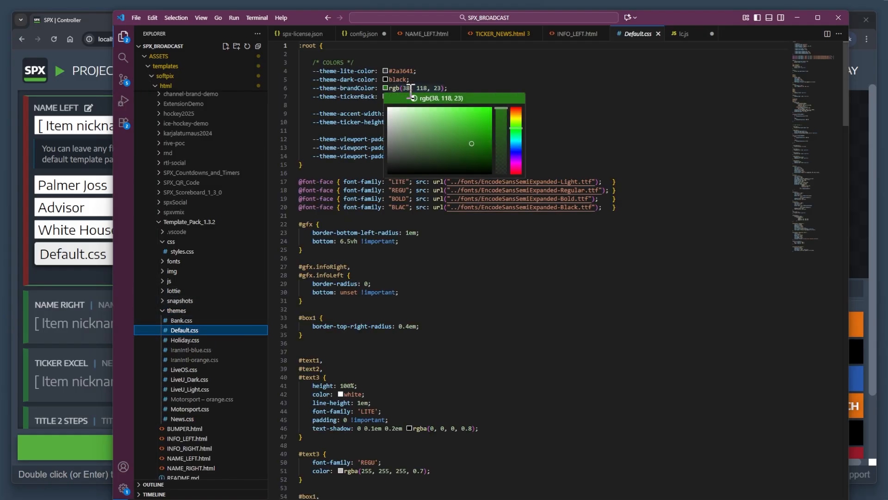
left_click_drag(515, 124, 516, 107)
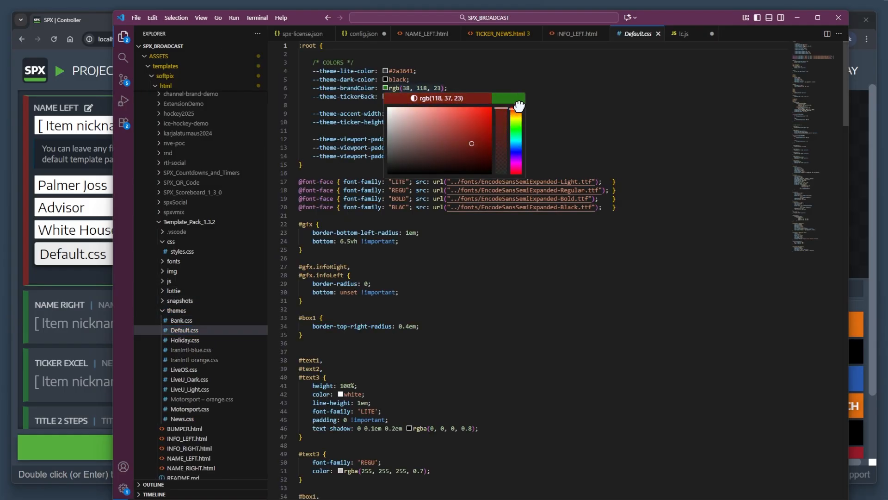
left_click(595, 111)
key("alt+Tab")
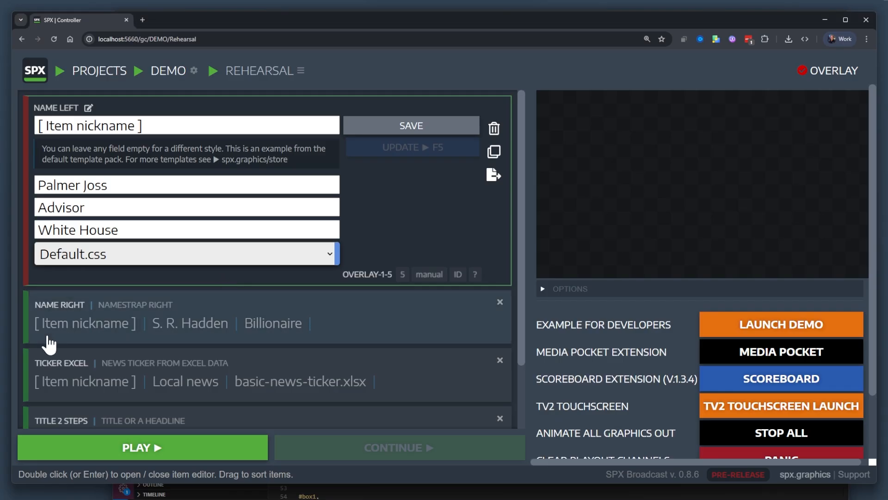
left_click(83, 448)
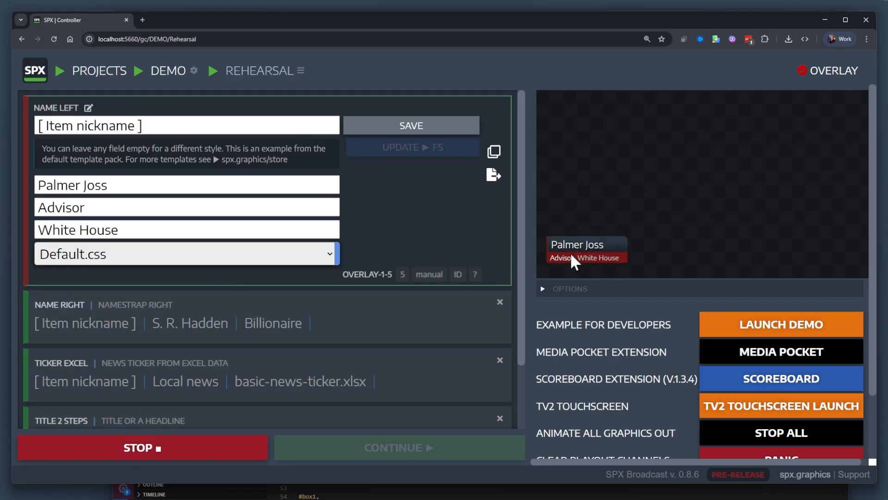
Step: Return to the code editor, undo the --theme-brandColor change in Default.css and save the file
key("alt+Tab")
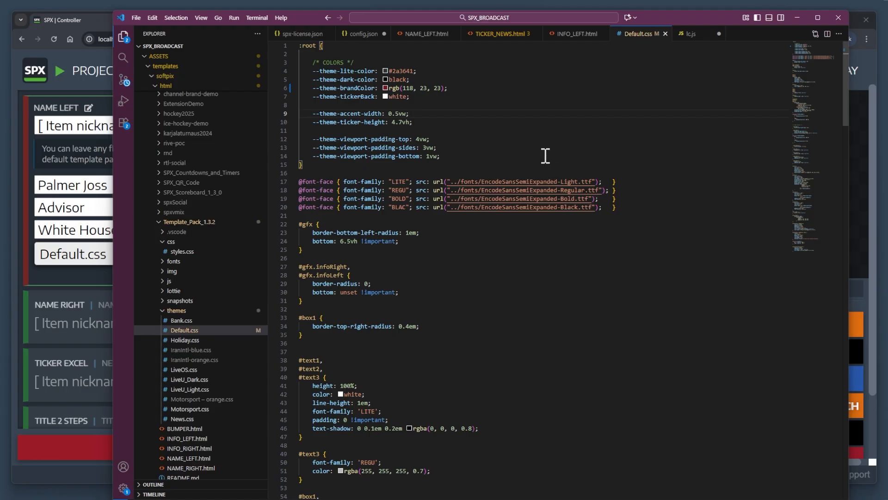
key("ctrl+z")
left_click_drag(496, 121, 495, 119)
key("ctrl+s")
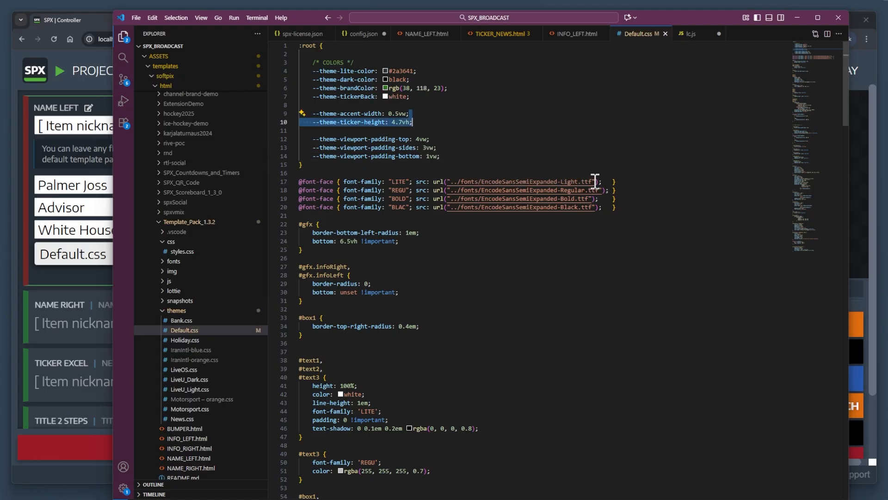
Step: Switch back to SPX, stop the NAME LEFT item and play it again
key("alt+Tab")
left_click(158, 448)
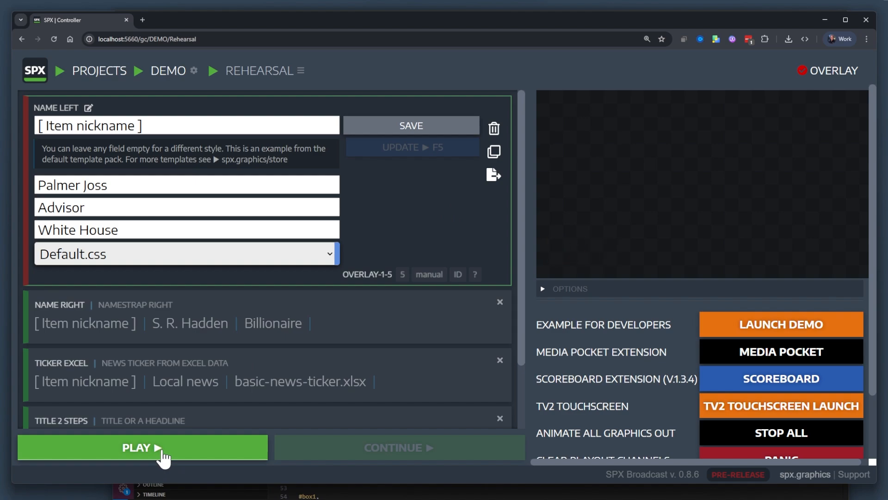
left_click(159, 449)
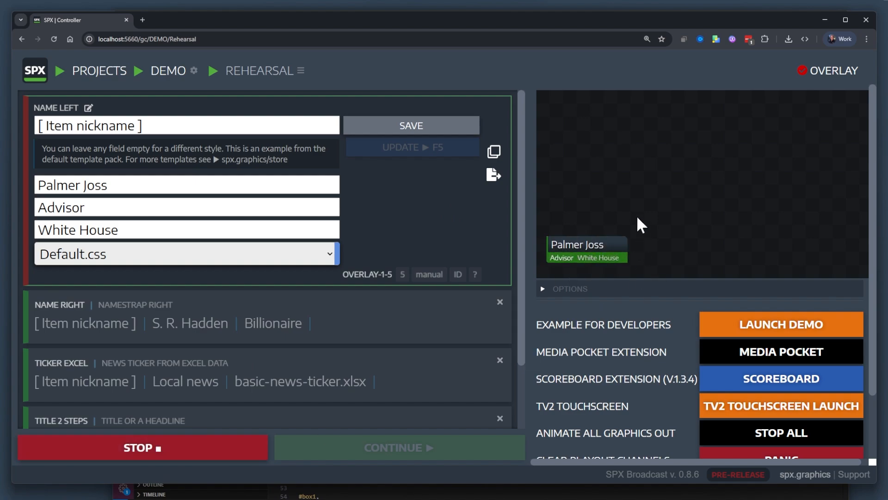